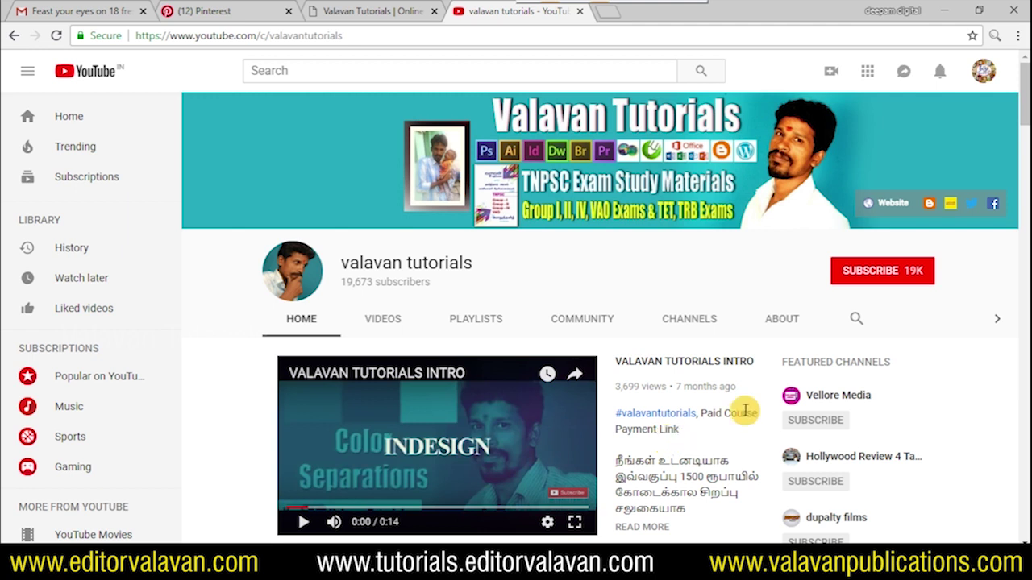
Step: Subscribe to the valavan tutorials channel, then scroll up and down its created playlists
click(876, 272)
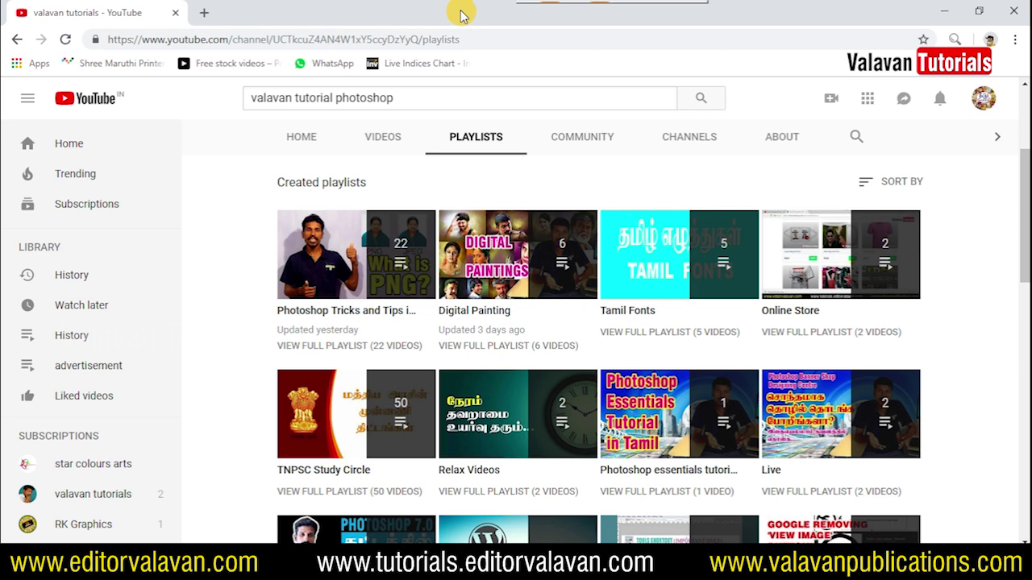
scroll(962, 407, down, 2)
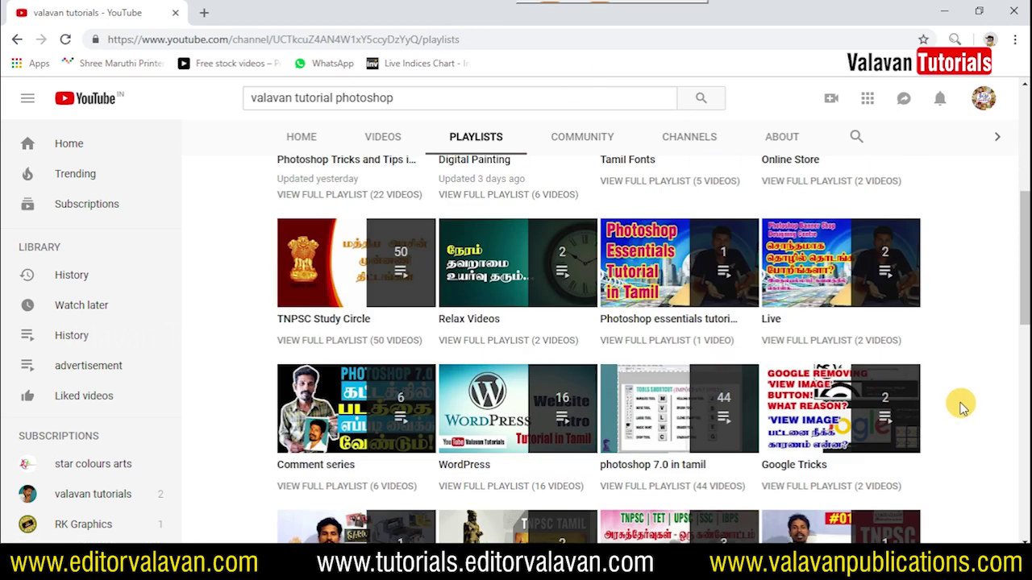
scroll(817, 380, down, 2)
scroll(861, 379, down, 2)
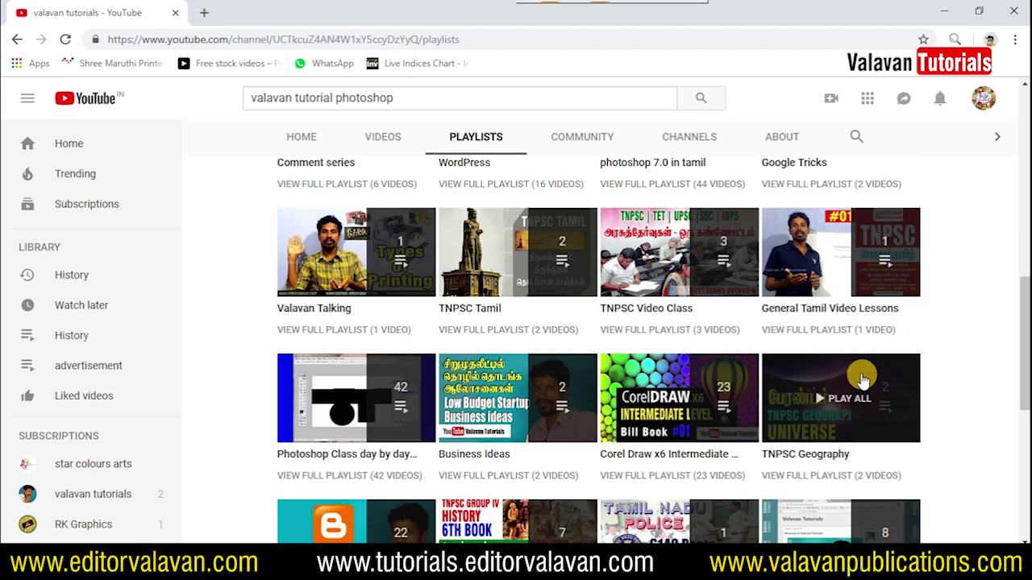
scroll(861, 379, down, 2)
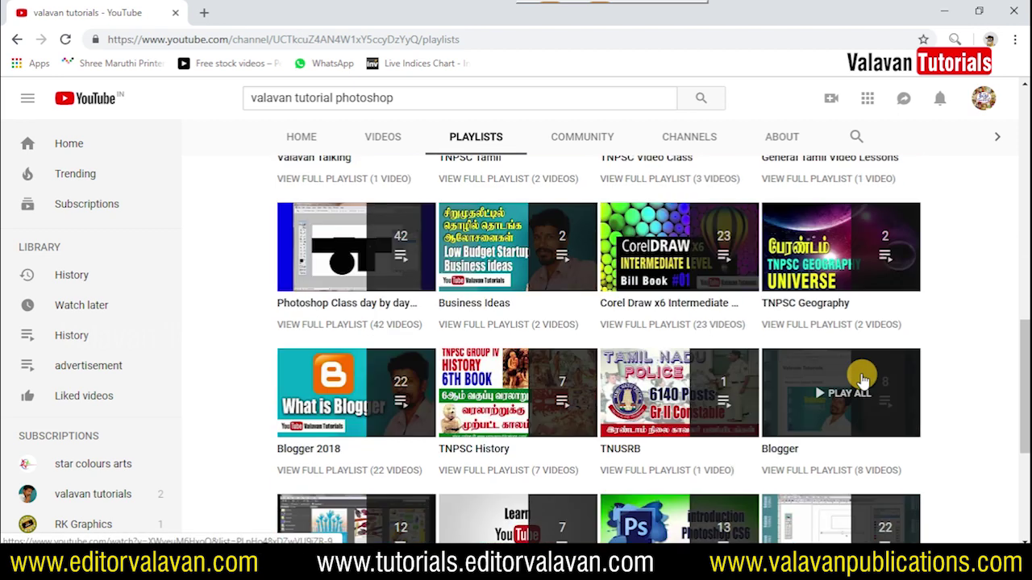
scroll(863, 379, down, 3)
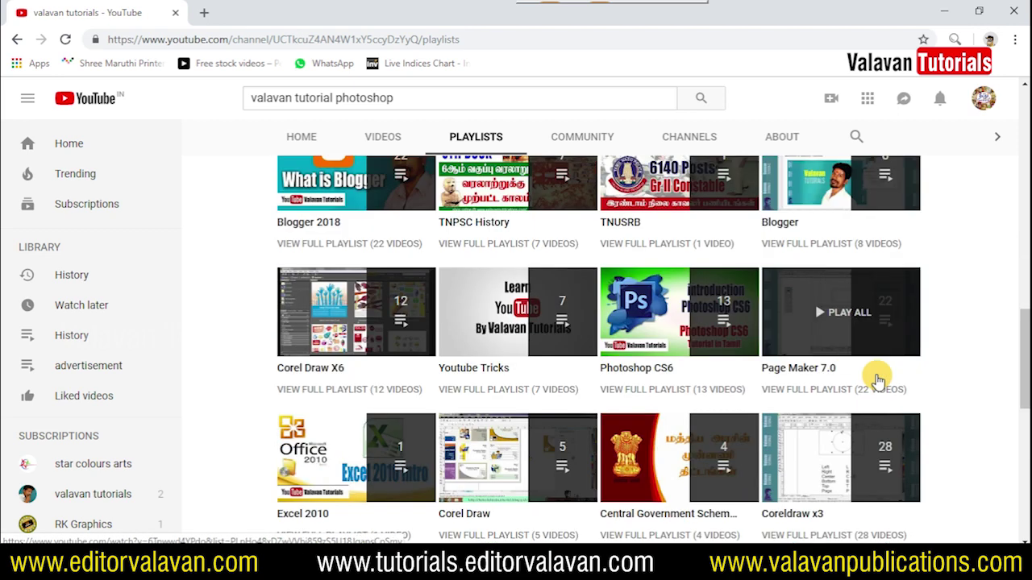
scroll(874, 379, up, 3)
scroll(871, 387, up, 4)
scroll(863, 399, up, 5)
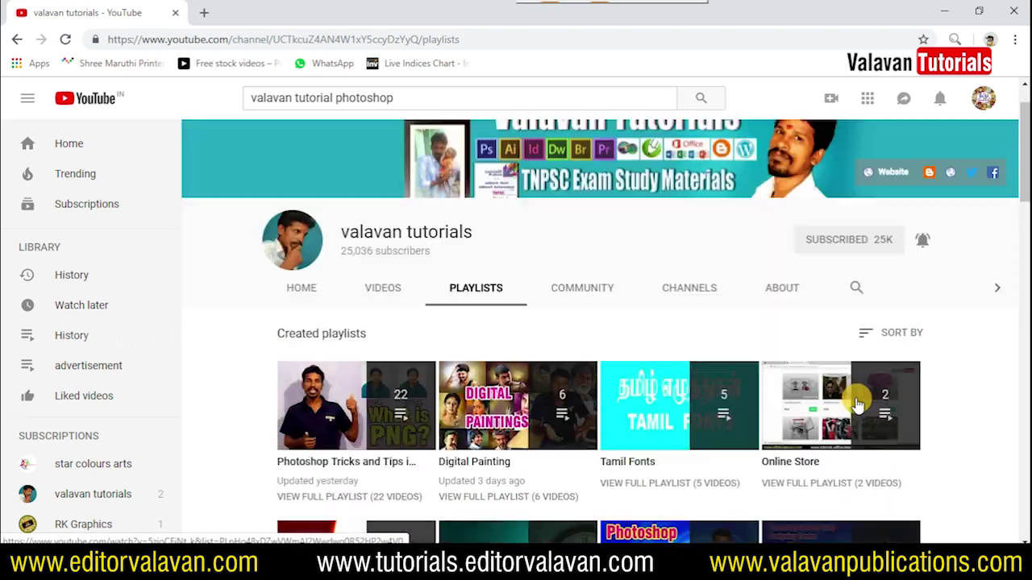
scroll(949, 417, down, 2)
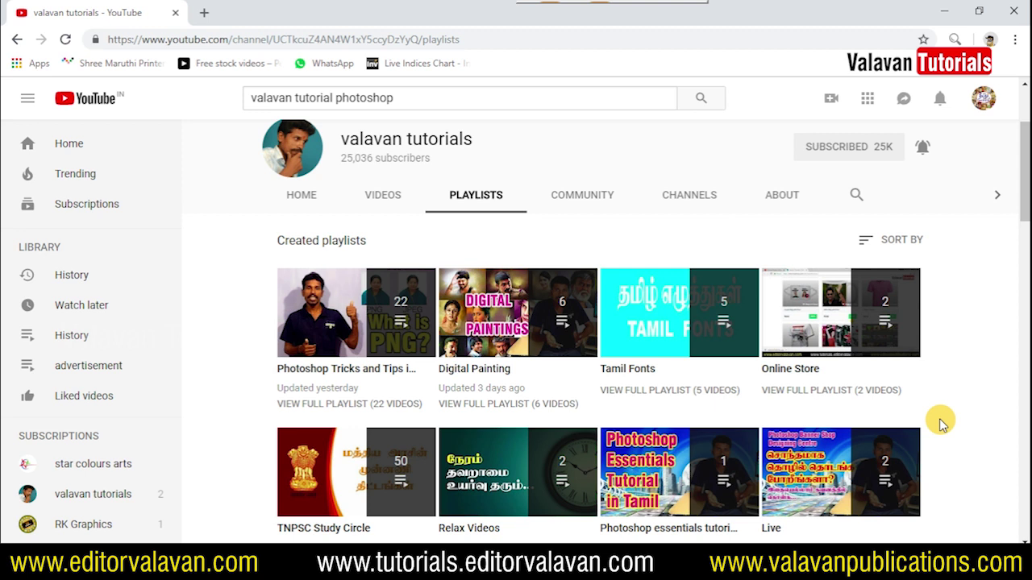
scroll(887, 411, down, 1)
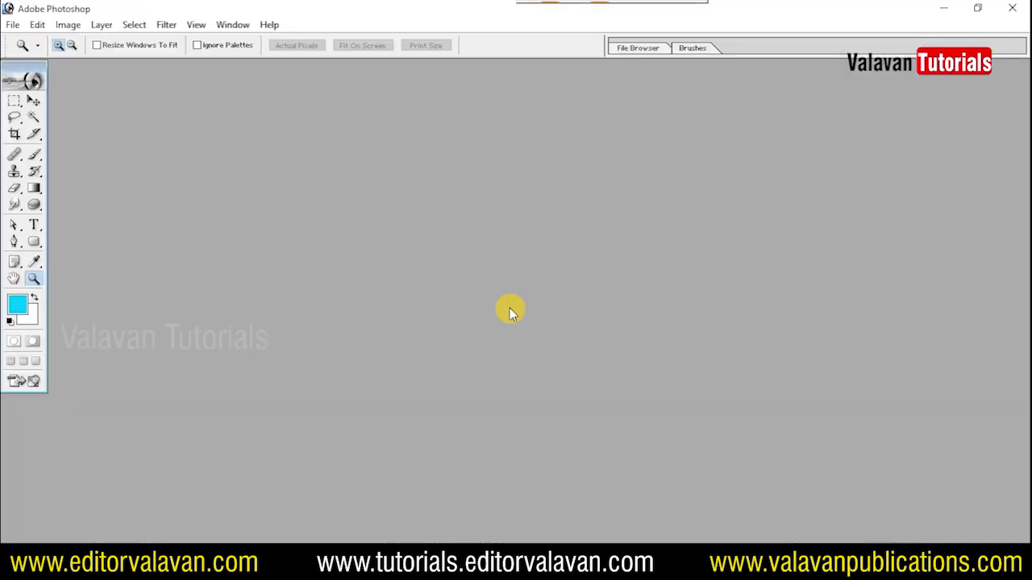
Step: Create a new document 30 × 10 inches at 300 pixels/inch
key(ctrl+n)
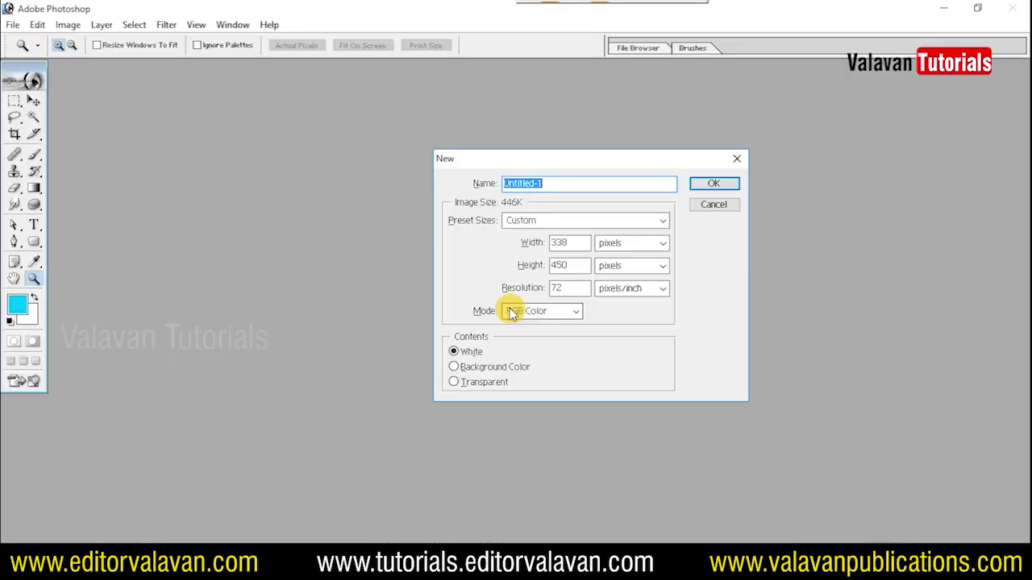
click(658, 242)
click(629, 256)
click(635, 268)
click(625, 292)
double_click(585, 247)
key(BackSpace)
text(30)
key(Tab)
text(10)
key(Tab)
text(3)
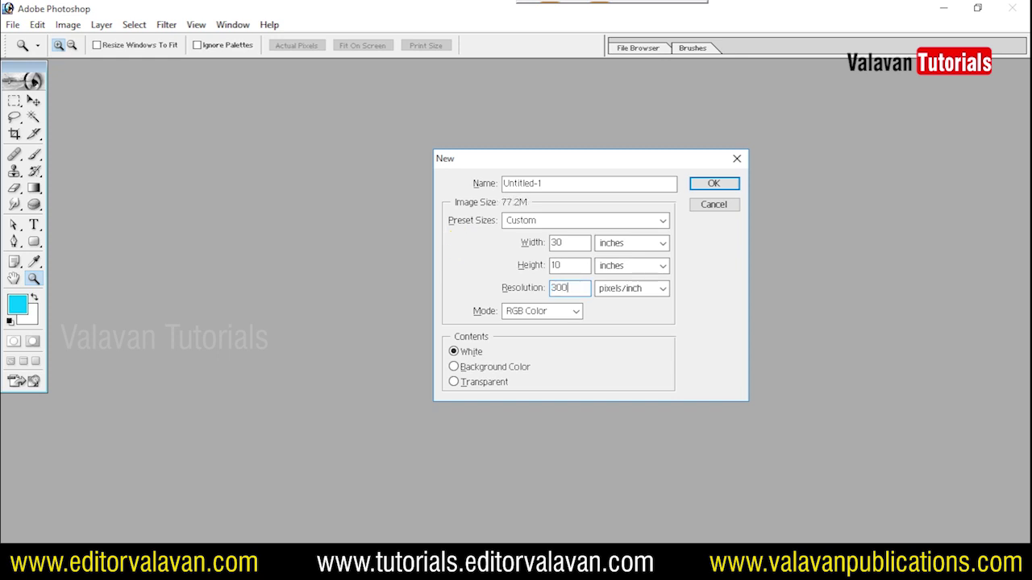
key(Return)
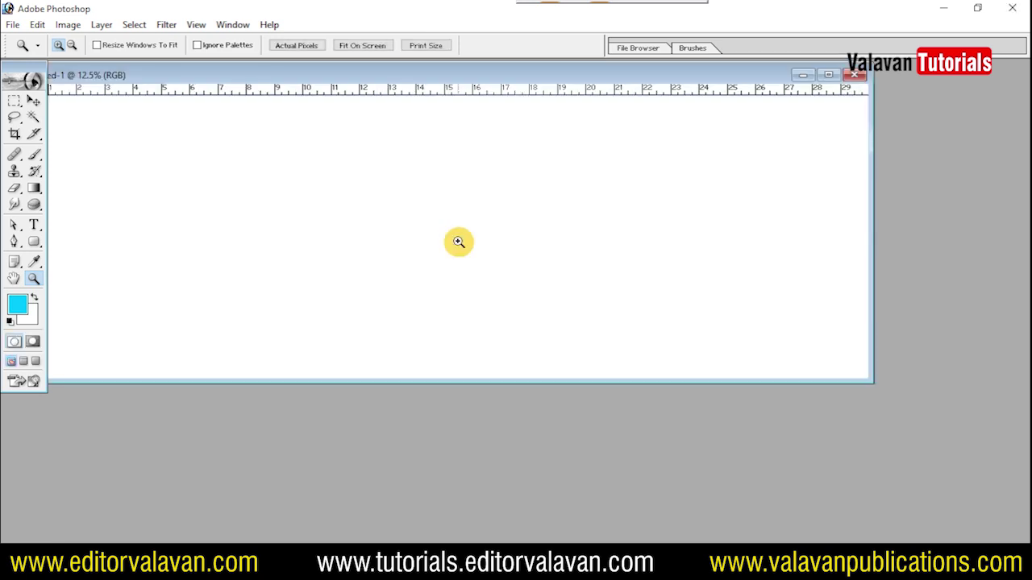
Step: Show the blank canvas full screen with panels hidden, and zoom it to fit
click(458, 242)
key(f)
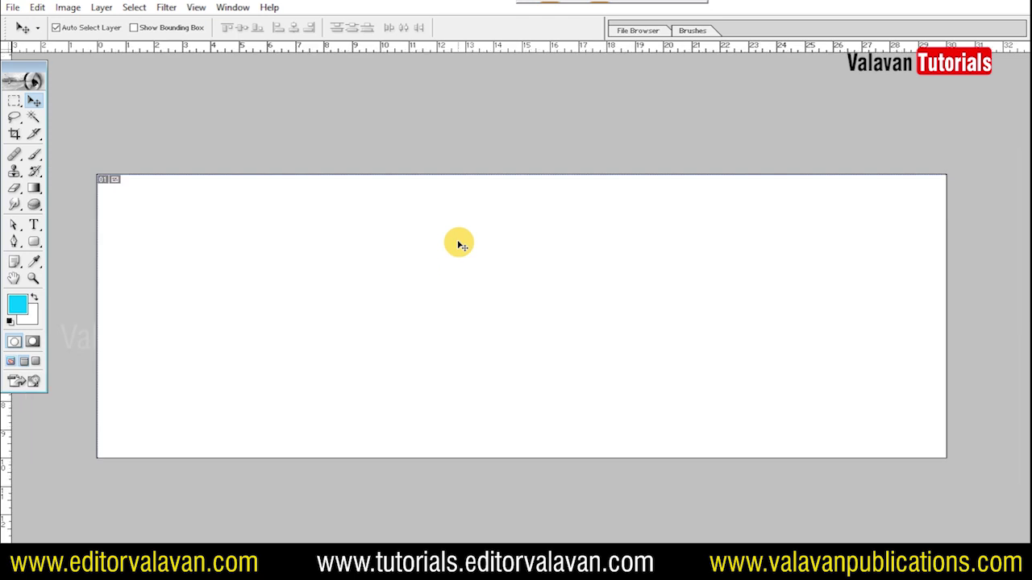
key(Tab)
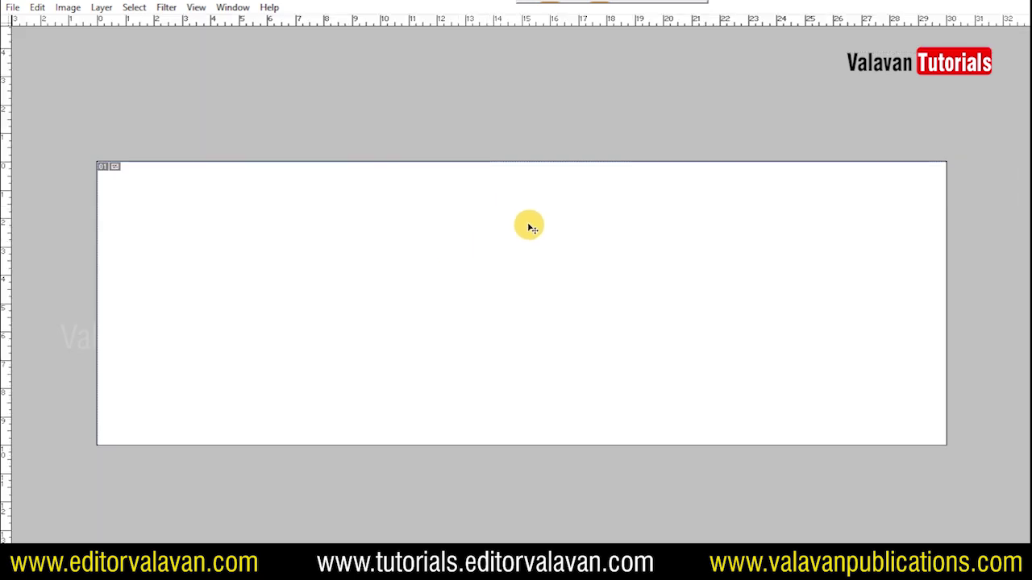
key(z)
drag(491, 261, 531, 270)
key(ctrl+0)
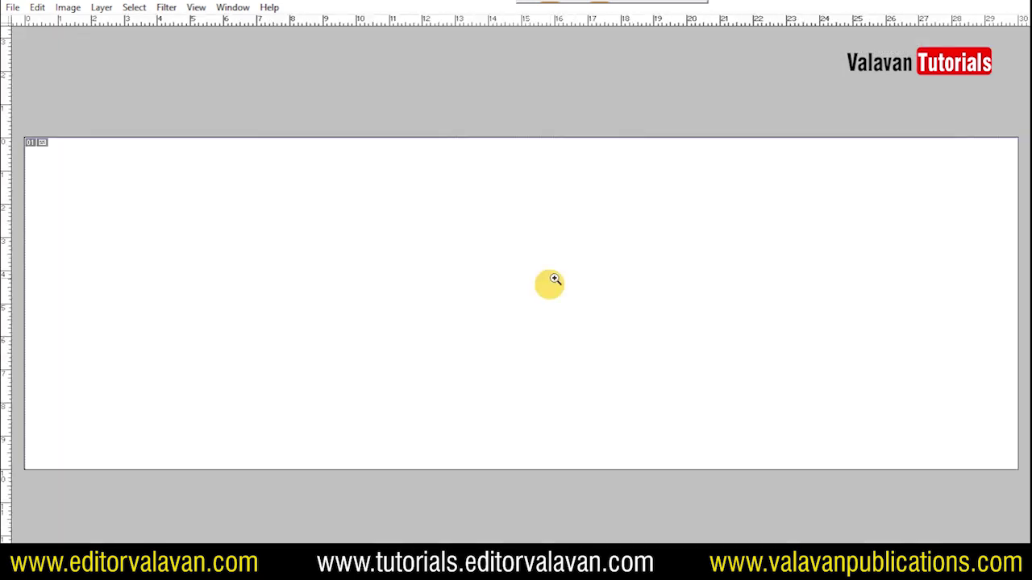
key(ctrl+minus)
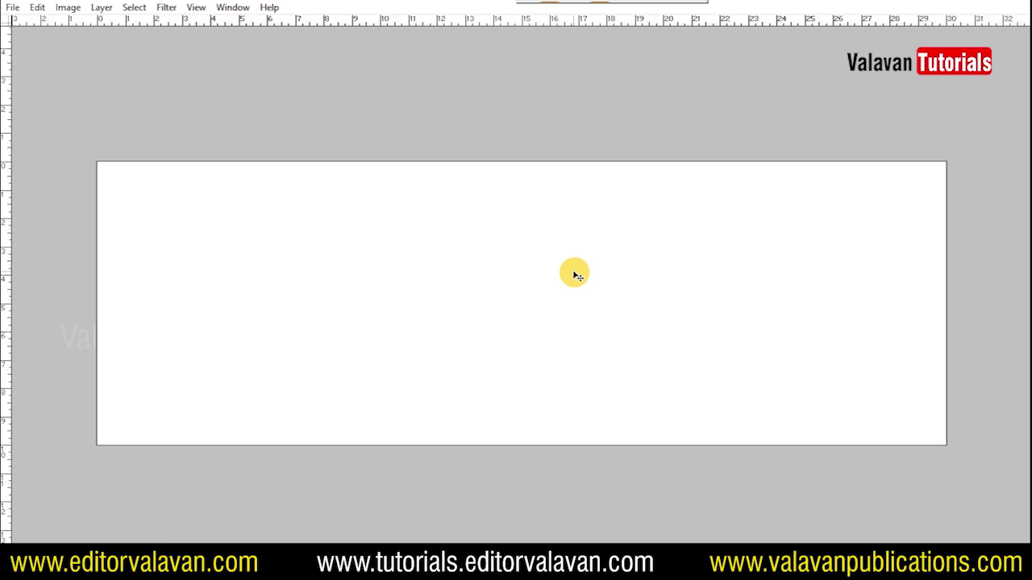
Step: Select all 14 images in the 96 movies folder and drag them onto Photoshop
click(379, 556)
click(468, 242)
click(278, 206)
scroll(677, 242, down, 5)
click(721, 419)
scroll(737, 299, up, 5)
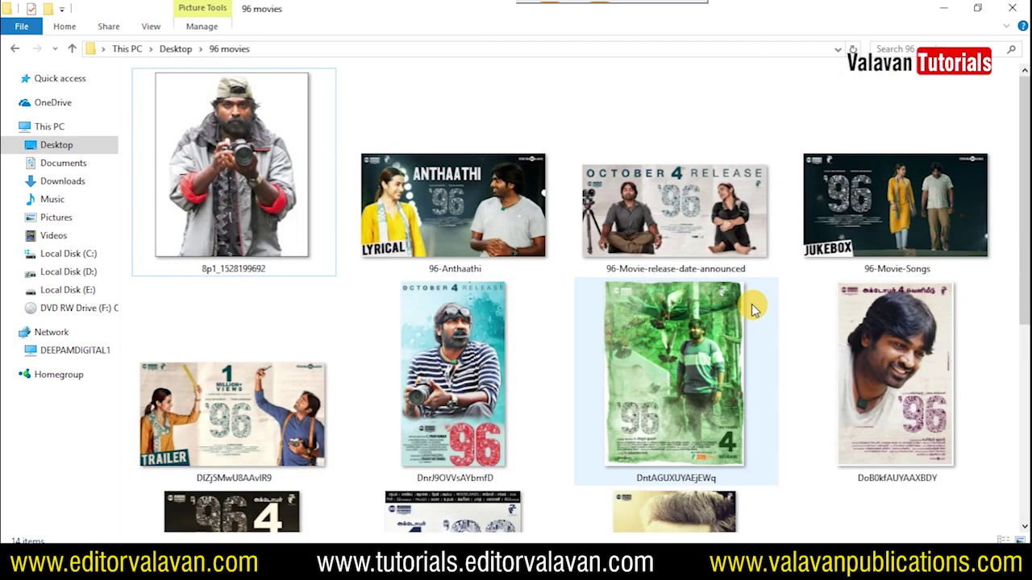
click(299, 198)
key(ctrl+a)
scroll(408, 317, down, 5)
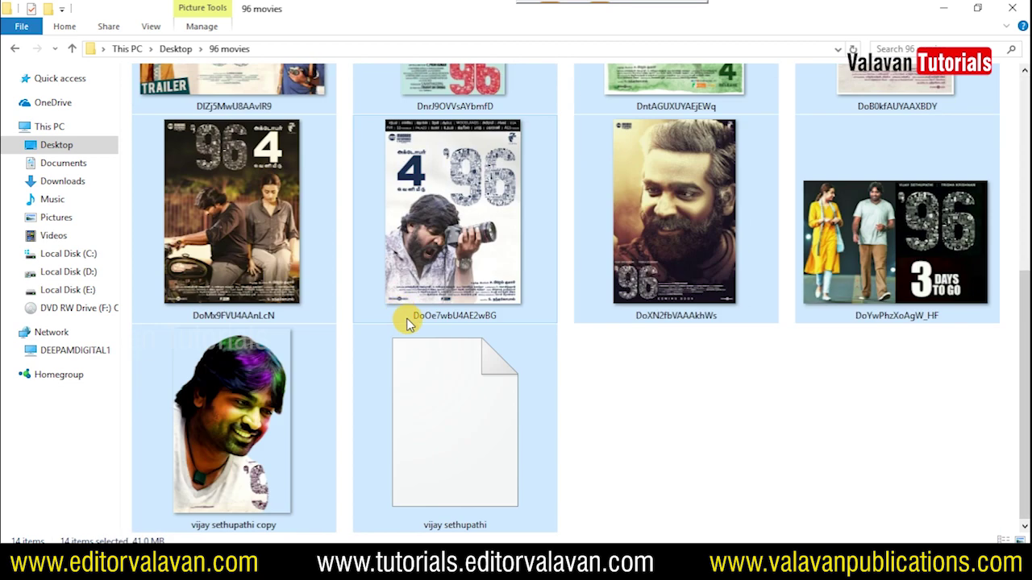
mouse_move(422, 405)
mouse_down()
mouse_move(339, 435)
mouse_move(341, 416)
mouse_up()
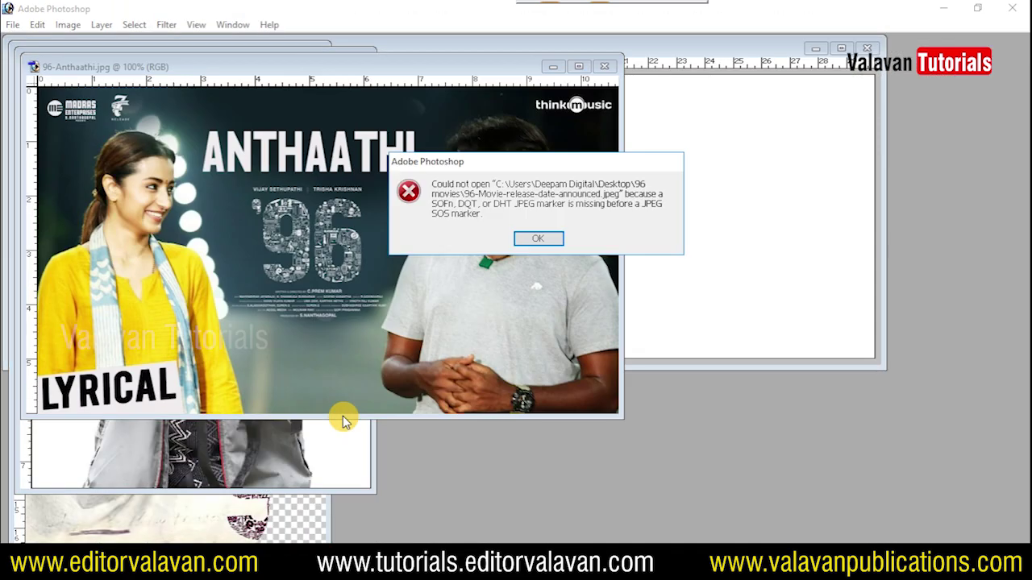
Step: Dismiss the JPEG load error and switch between the opened camera photo and 96-Anthaathi images
key(Return)
key(alt+Tab)
click(576, 428)
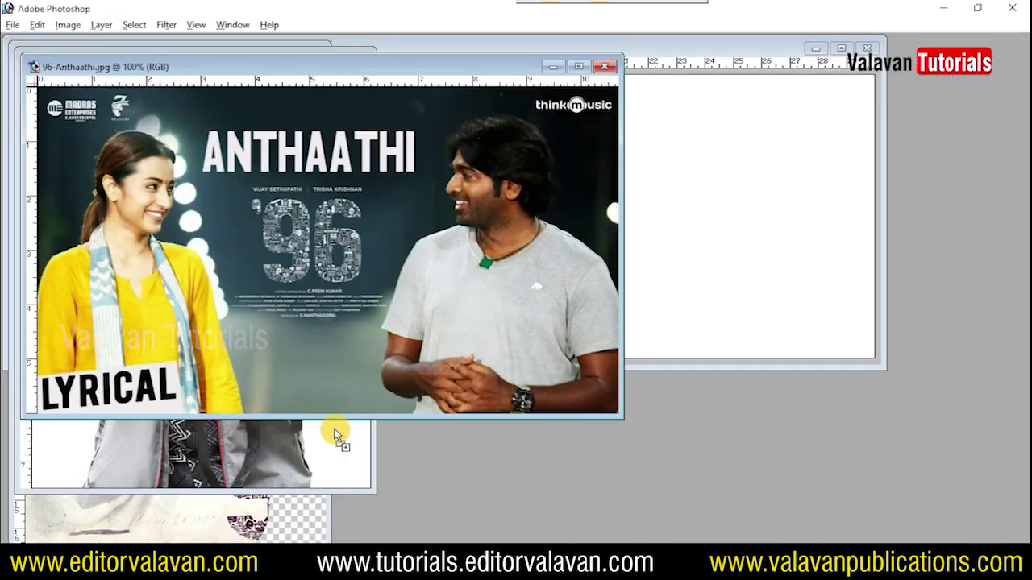
click(337, 433)
click(455, 302)
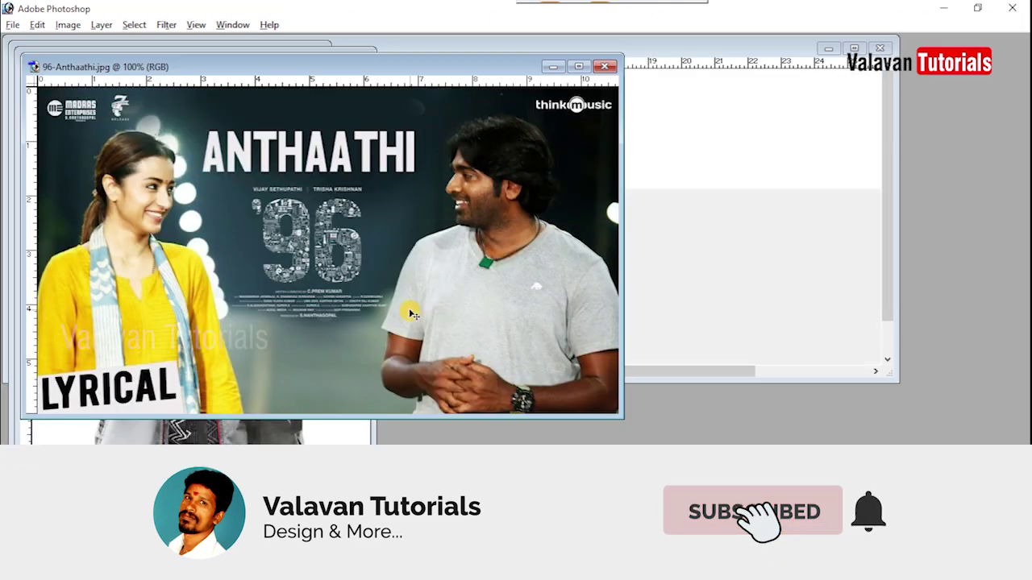
Step: Fit the 96-Anthaathi image on screen and view the photo in full-screen mode
right_click(387, 295)
click(407, 302)
right_click(602, 260)
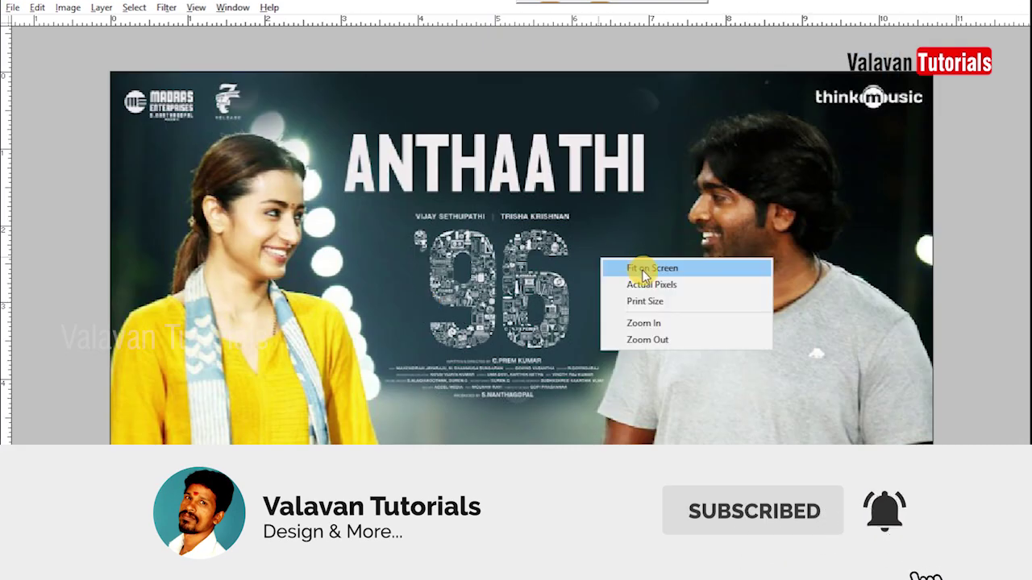
click(644, 274)
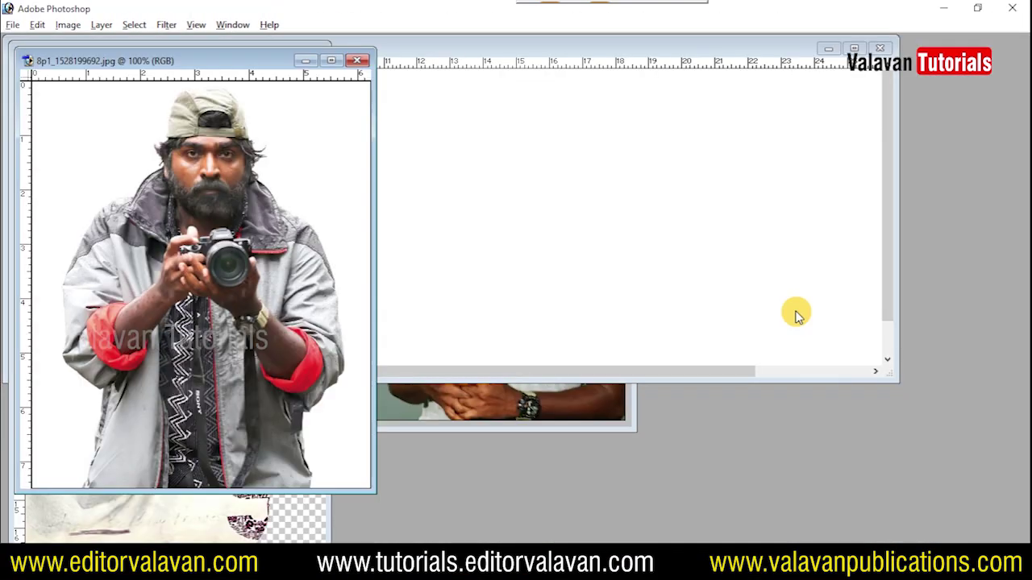
key(f)
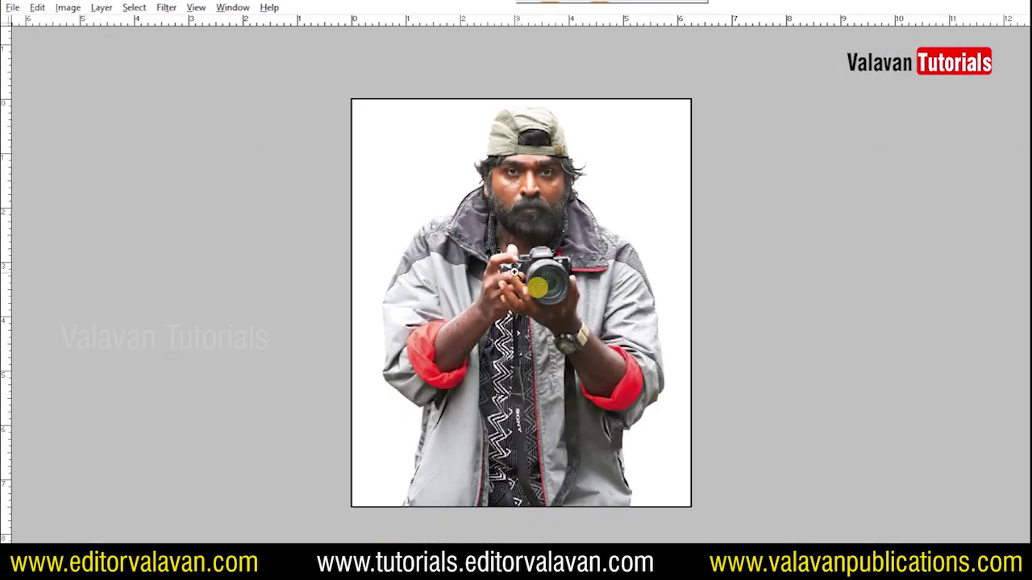
key(ctrl+0)
key(f)
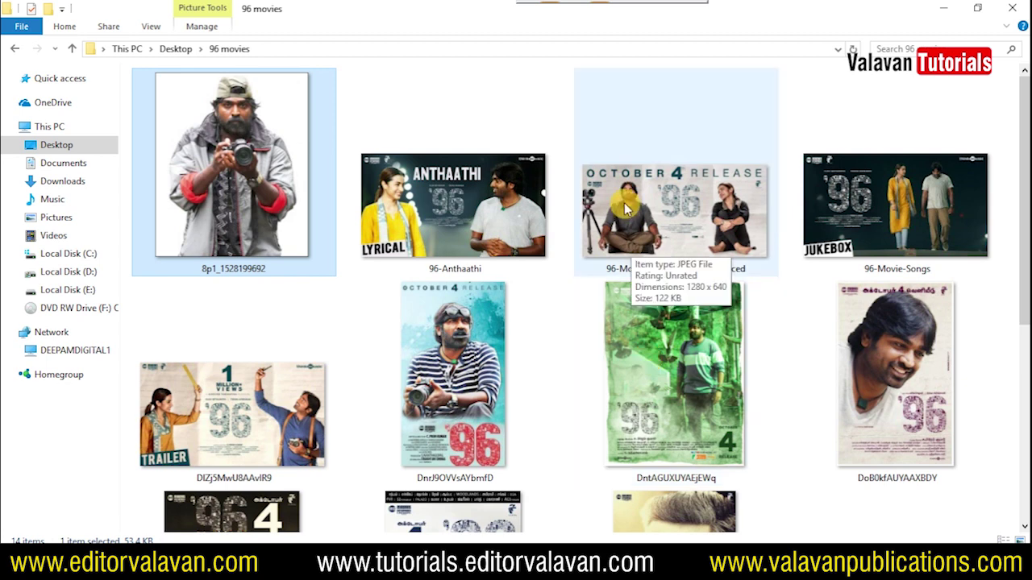
Step: Open 96-Movie-release-date-announced in Paint via Edit, then minimize Paint back to the folder
click(626, 208)
scroll(524, 436, down, 2)
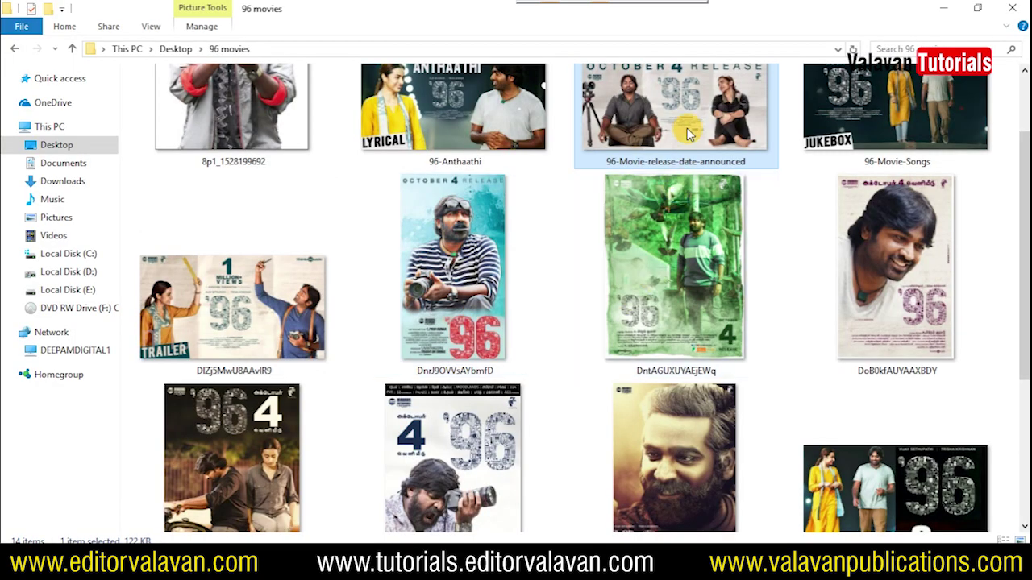
right_click(689, 134)
click(726, 167)
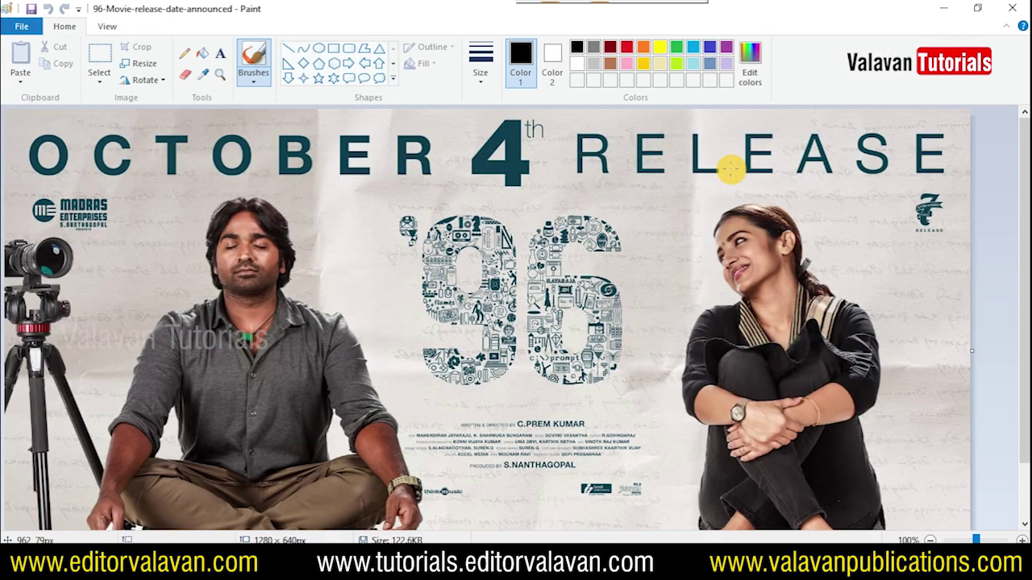
click(955, 7)
scroll(413, 516, up, 1)
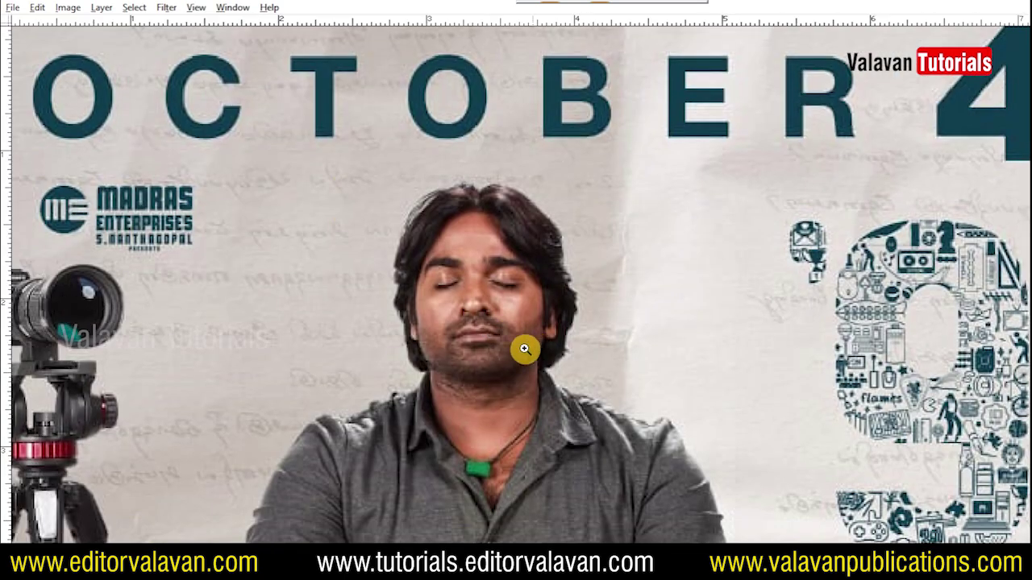
Step: Fit the release-date poster on screen and use Full Screen Mode with Menu Bar, palettes hidden
alt+click(527, 350)
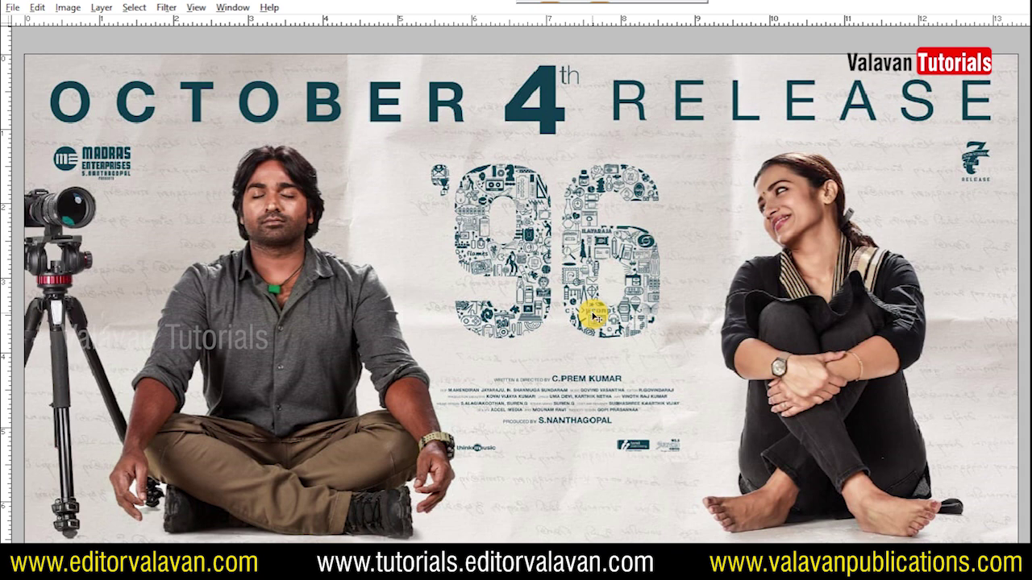
key(f)
right_click(510, 284)
click(565, 336)
key(Tab)
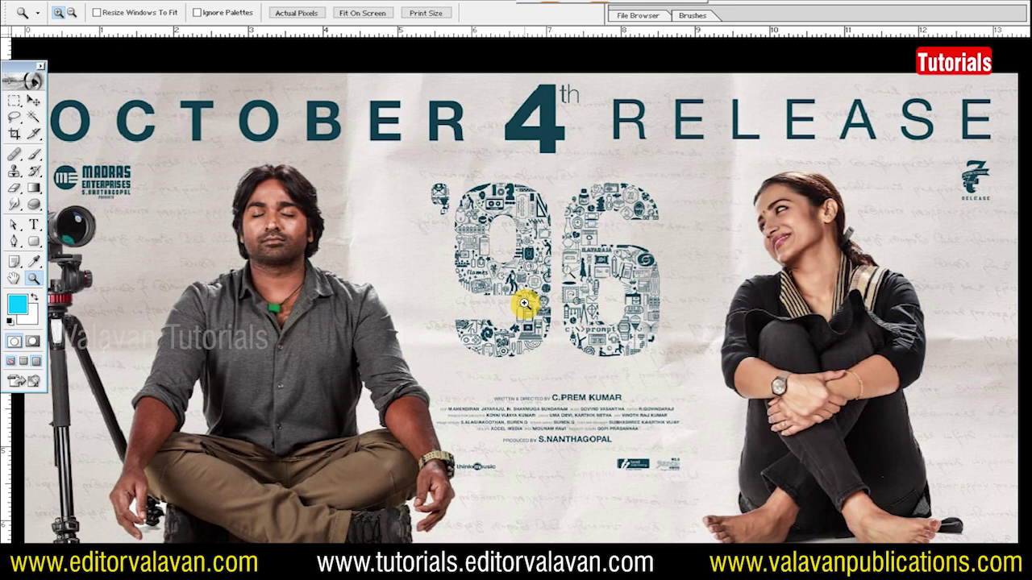
key(Tab)
key(f)
key(f)
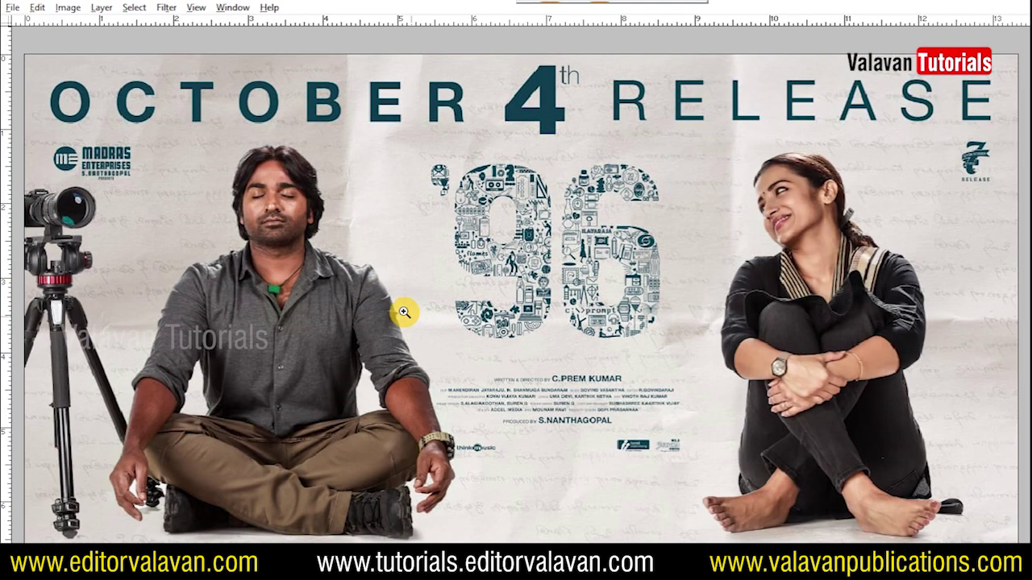
key(f)
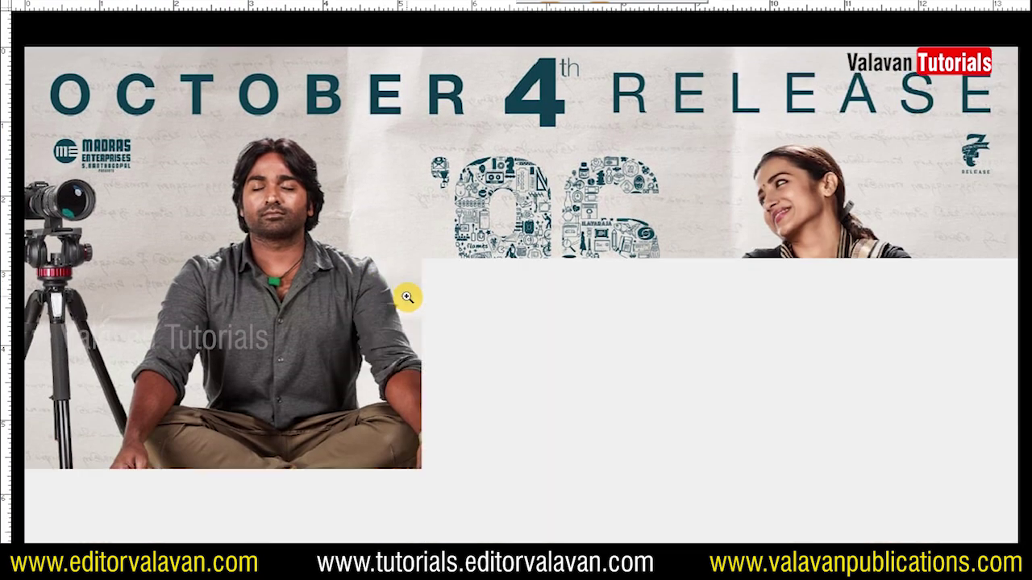
Step: Start the Pen outline along the boot base, up the shoe and around the fingertip
click(341, 361)
click(28, 387)
drag(475, 479, 513, 479)
click(657, 488)
click(493, 522)
click(439, 511)
click(436, 469)
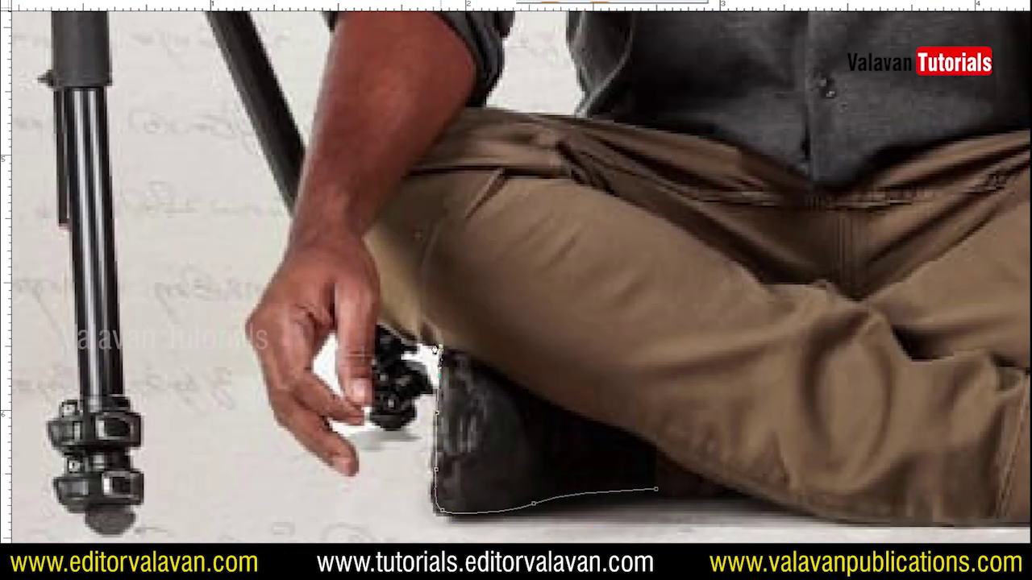
click(376, 321)
click(367, 408)
click(327, 423)
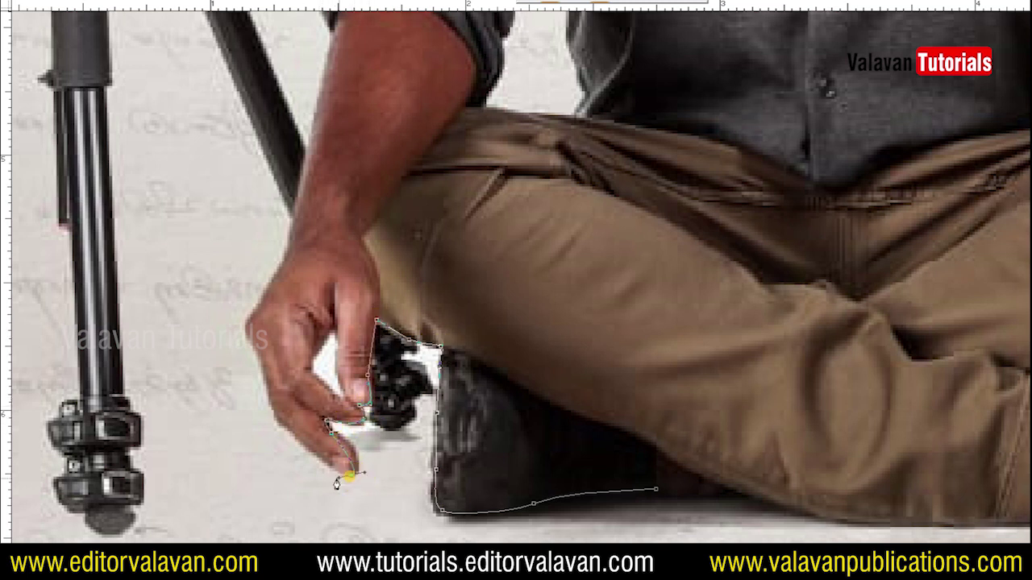
click(197, 299)
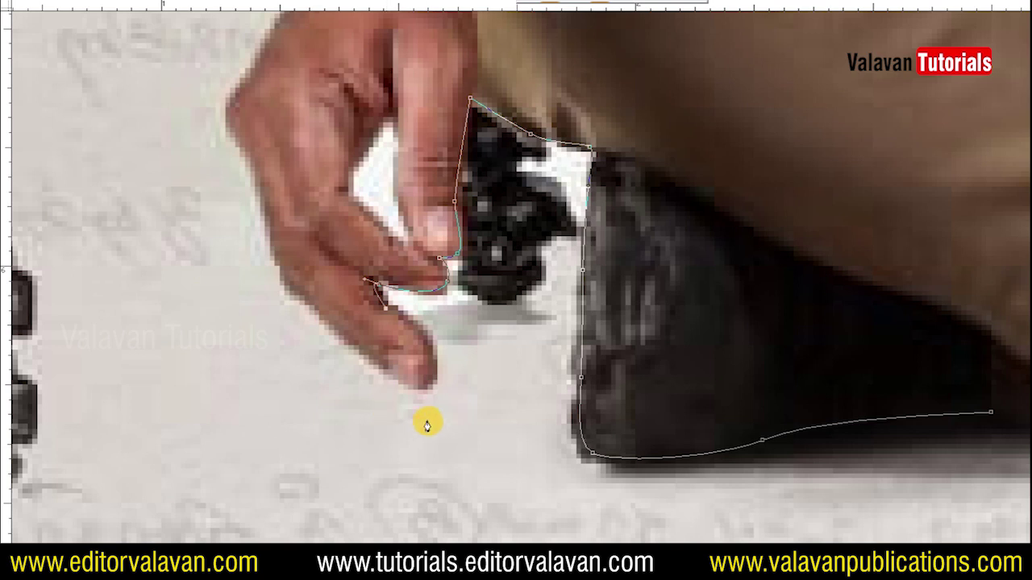
drag(427, 383, 328, 339)
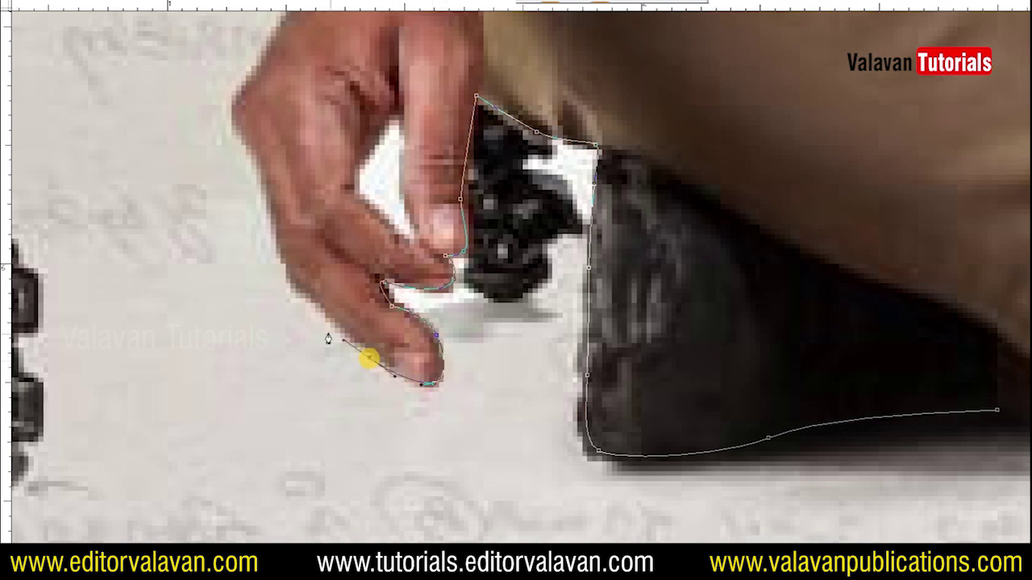
click(269, 213)
Step: Extend the outline up the forearm, over the left shoulder and up the neck
scroll(269, 197, down, 3)
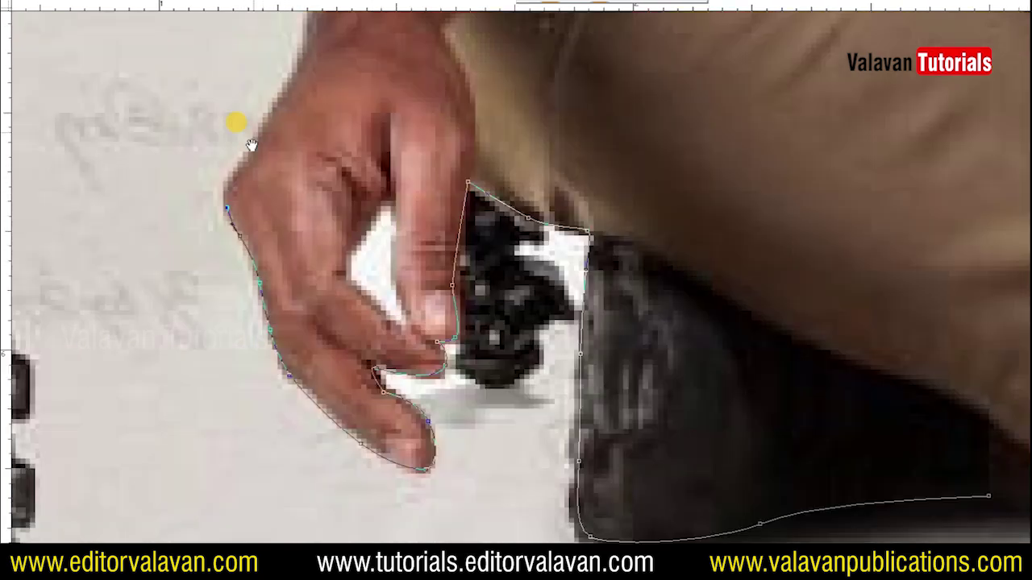
scroll(219, 295, up, 3)
scroll(283, 109, up, 5)
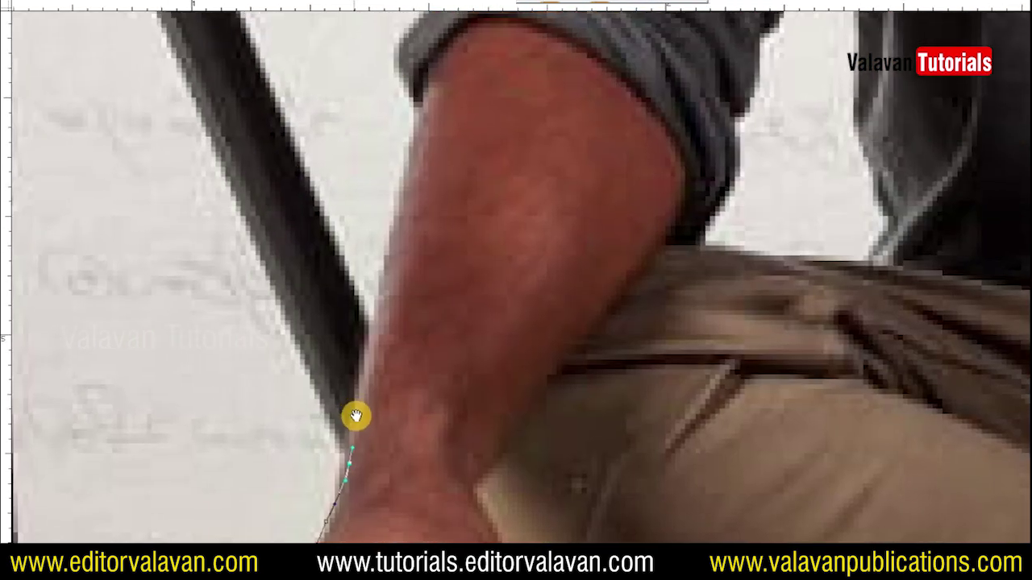
scroll(383, 258, up, 1)
click(401, 228)
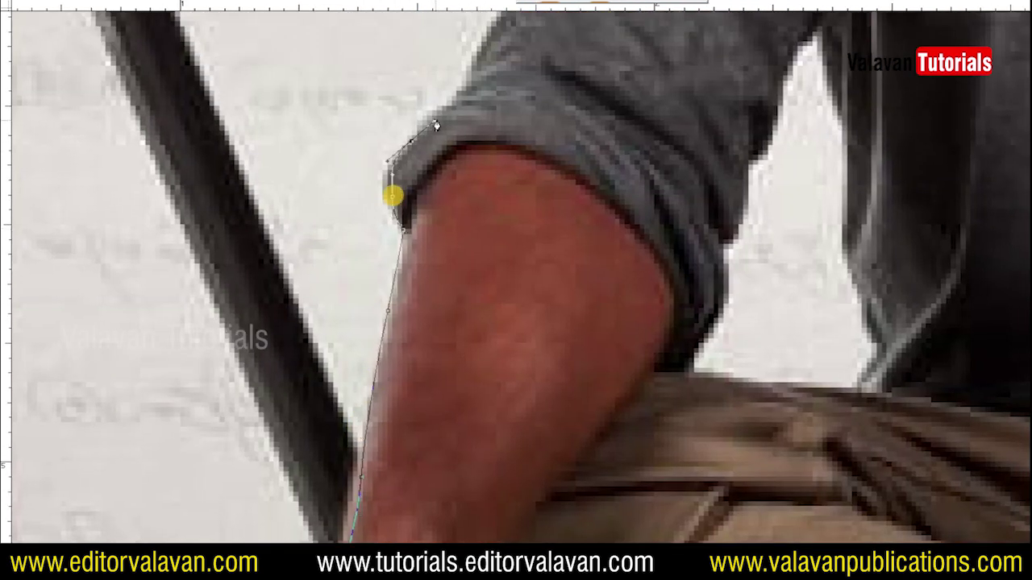
scroll(395, 210, up, 3)
scroll(402, 278, up, 3)
mouse_move(403, 269)
mouse_down()
mouse_move(373, 282)
mouse_move(363, 307)
mouse_up()
click(400, 268)
drag(468, 273, 484, 272)
click(718, 140)
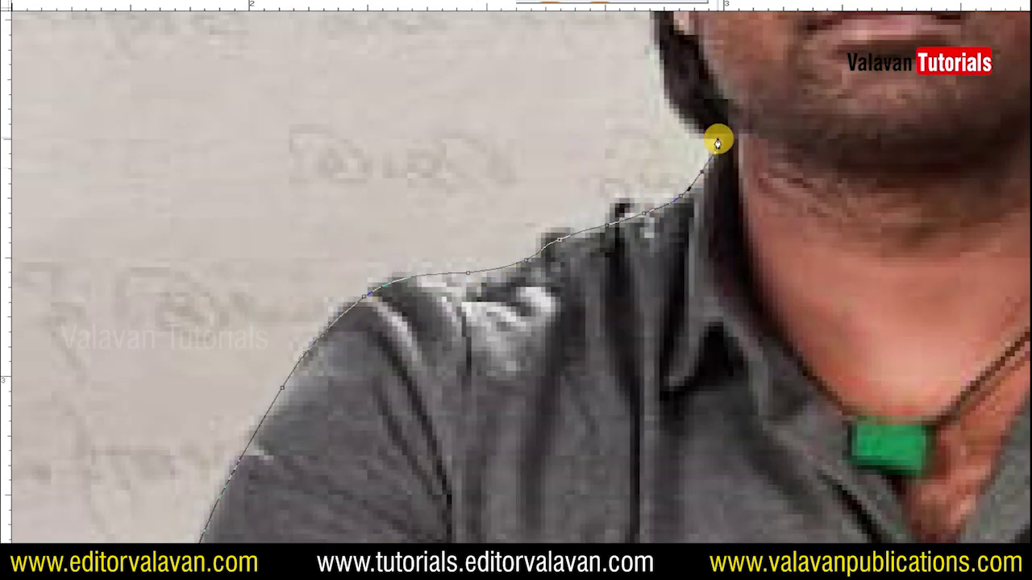
drag(718, 139, 629, 422)
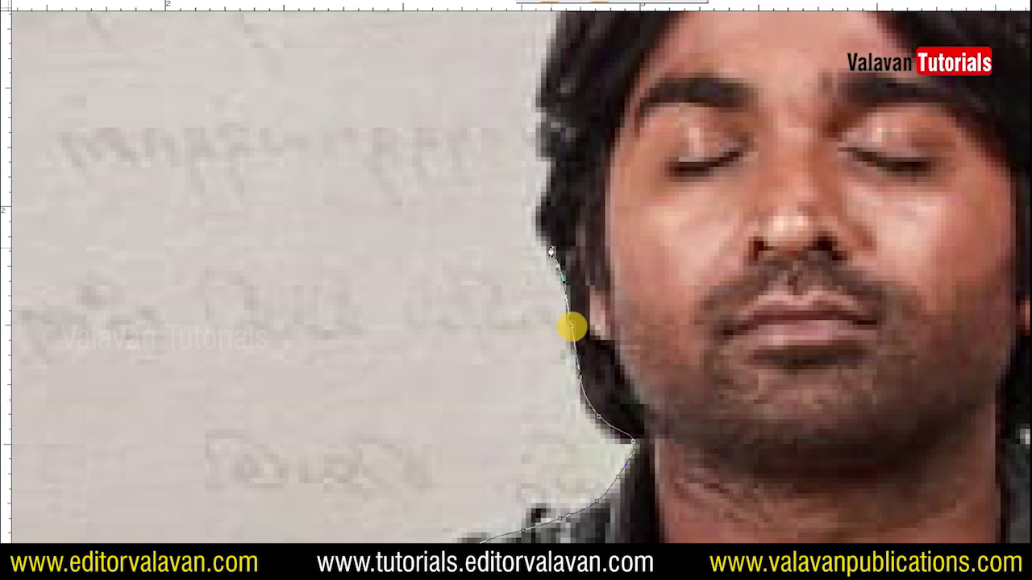
Step: Trace the outline up the hair, over the top of the head and down its right side
click(545, 214)
drag(545, 107, 533, 292)
click(533, 292)
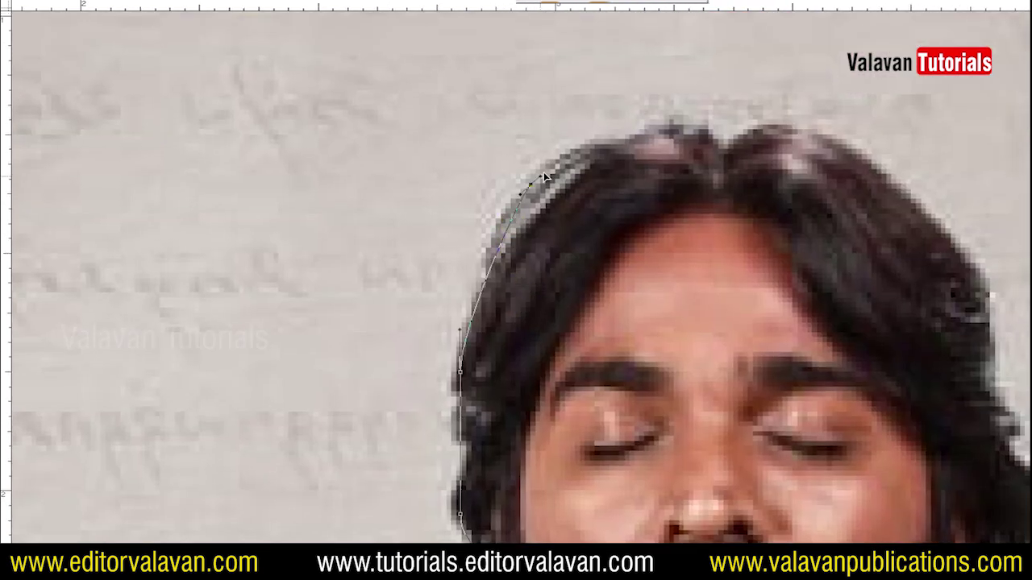
drag(506, 168, 539, 172)
drag(610, 180, 634, 175)
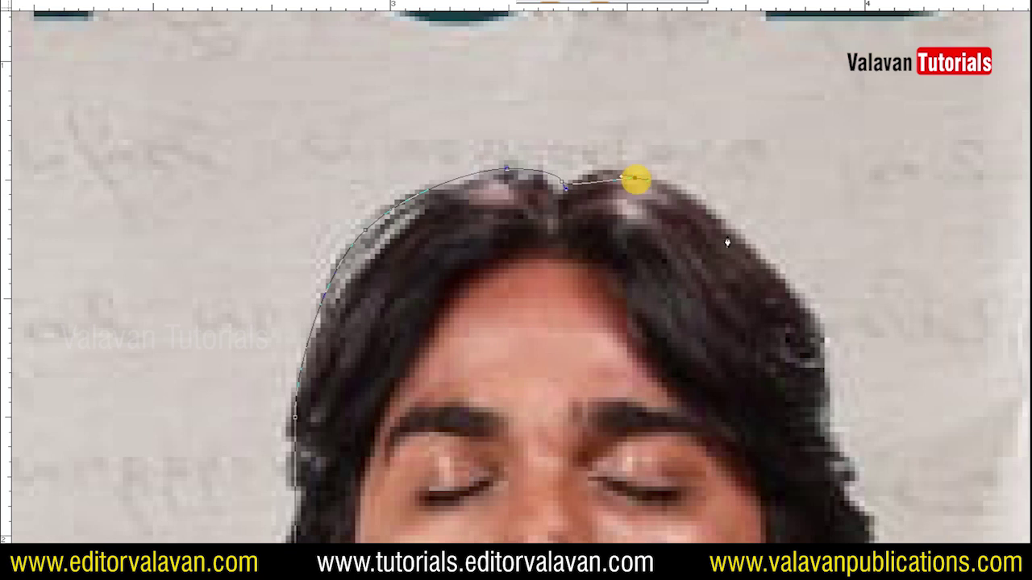
click(770, 274)
drag(818, 331, 681, 204)
click(709, 310)
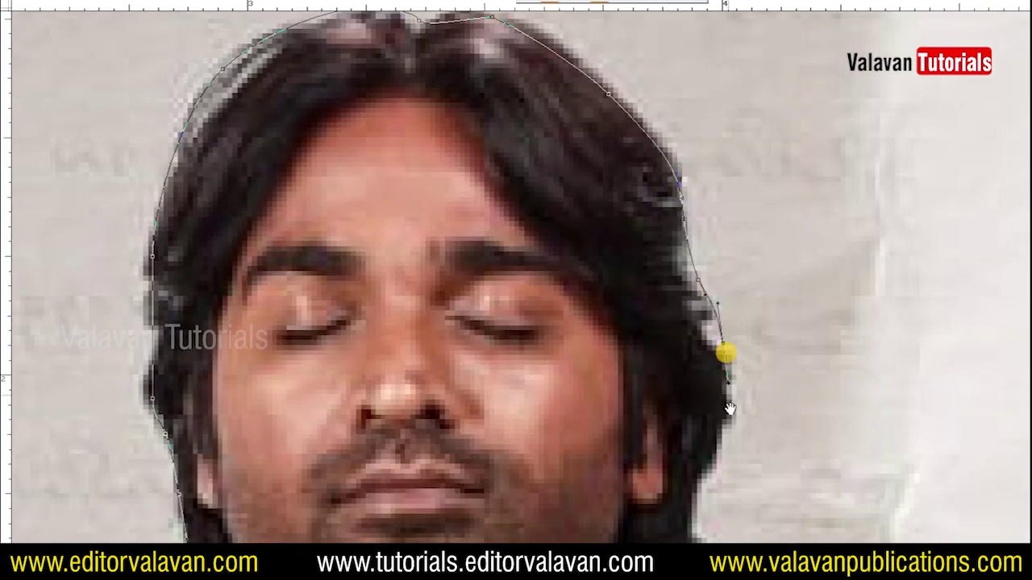
drag(730, 409, 733, 194)
click(725, 293)
click(656, 395)
drag(657, 396, 605, 310)
Step: Continue the outline along the right shoulder, down the upper arm and past the elbow
drag(865, 443, 512, 301)
click(461, 260)
click(592, 278)
click(659, 336)
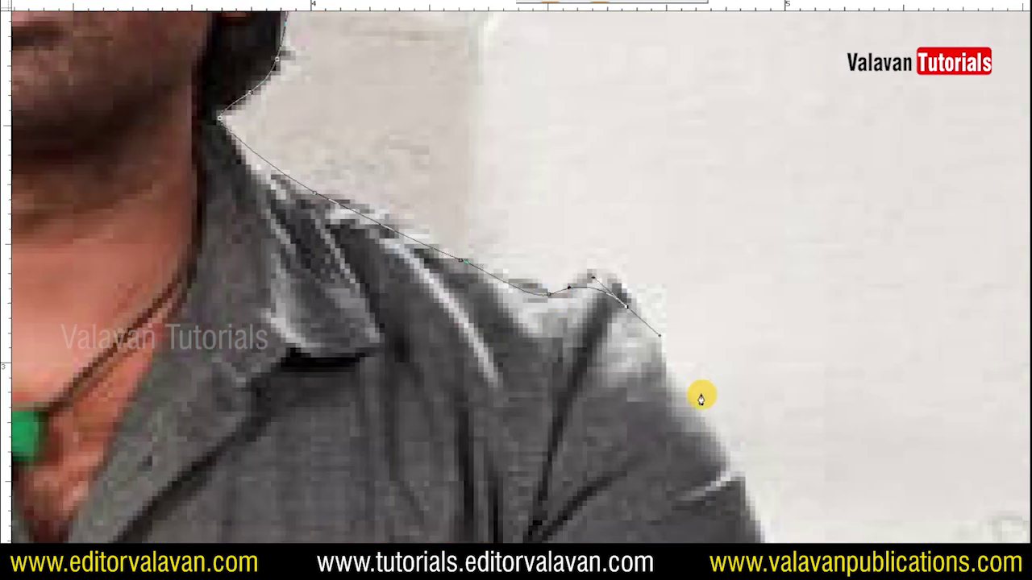
drag(702, 399, 663, 277)
click(673, 351)
drag(707, 430, 679, 305)
click(682, 311)
drag(798, 476, 709, 266)
click(742, 339)
click(739, 399)
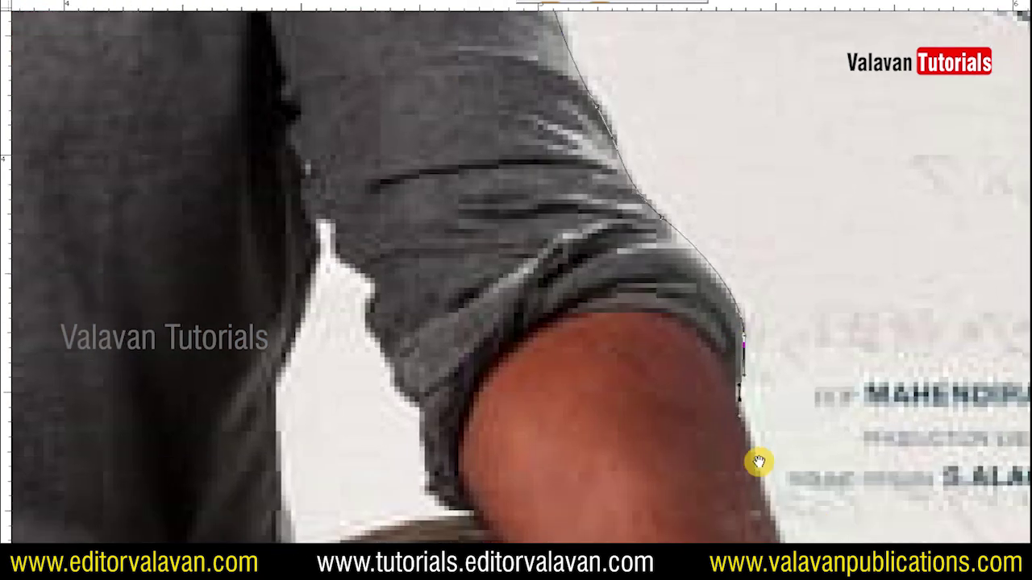
Step: Trace the forearm edge to the watch and along the hand's right edge
scroll(758, 462, down, 5)
click(771, 325)
click(846, 403)
scroll(841, 398, down, 5)
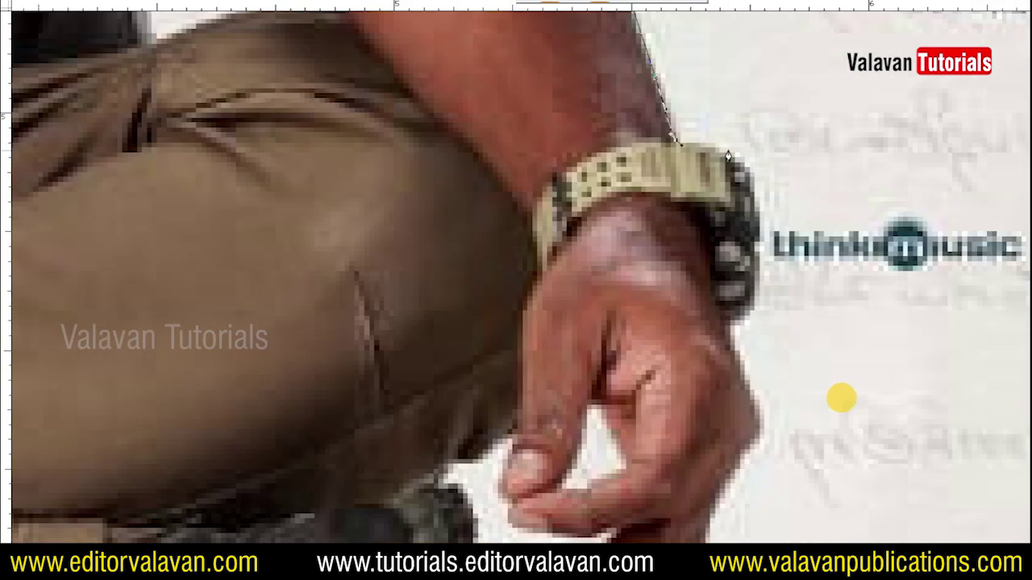
click(738, 323)
scroll(737, 322, down, 5)
drag(763, 143, 770, 169)
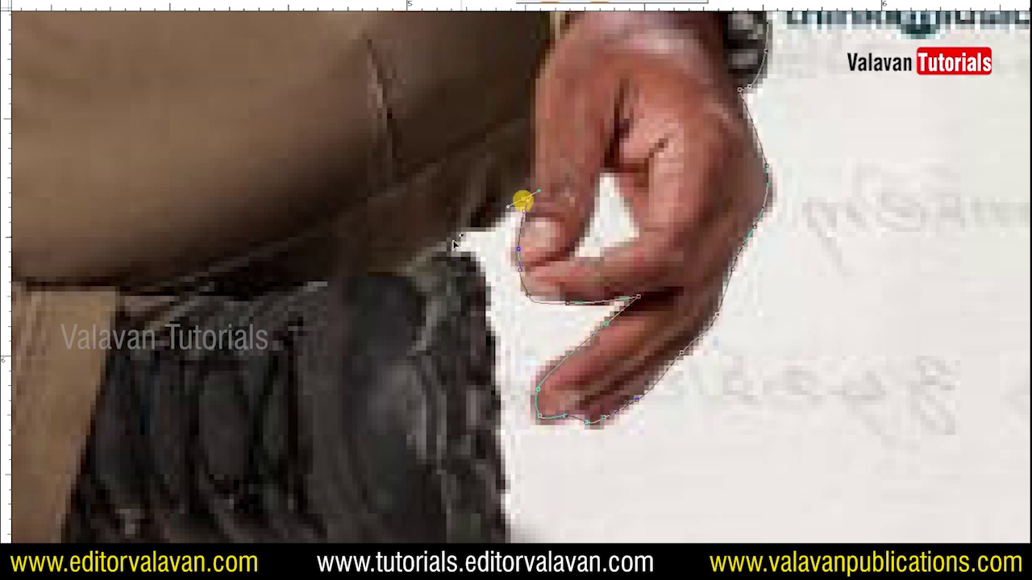
Step: Finish the outline along the boot and trouser bottom back toward the starting point
click(495, 340)
drag(522, 364, 522, 271)
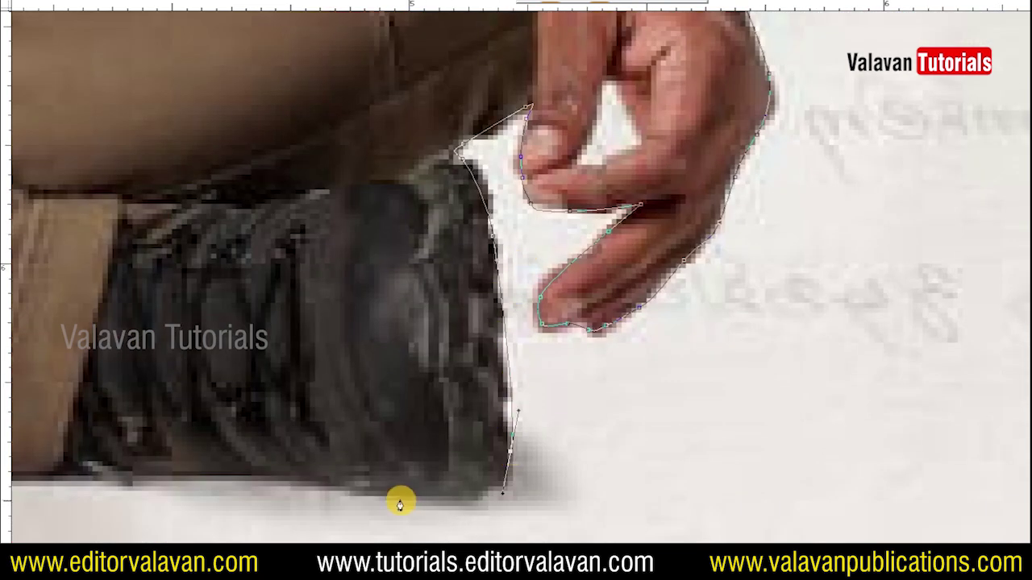
scroll(400, 503, down, 3)
scroll(465, 484, up, 2)
scroll(430, 475, up, 2)
drag(467, 453, 378, 434)
drag(312, 412, 263, 412)
Step: Close the man's outline, load it as a selection and feather it by 1 pixel
click(199, 411)
key(ctrl+Return)
key(ctrl+0)
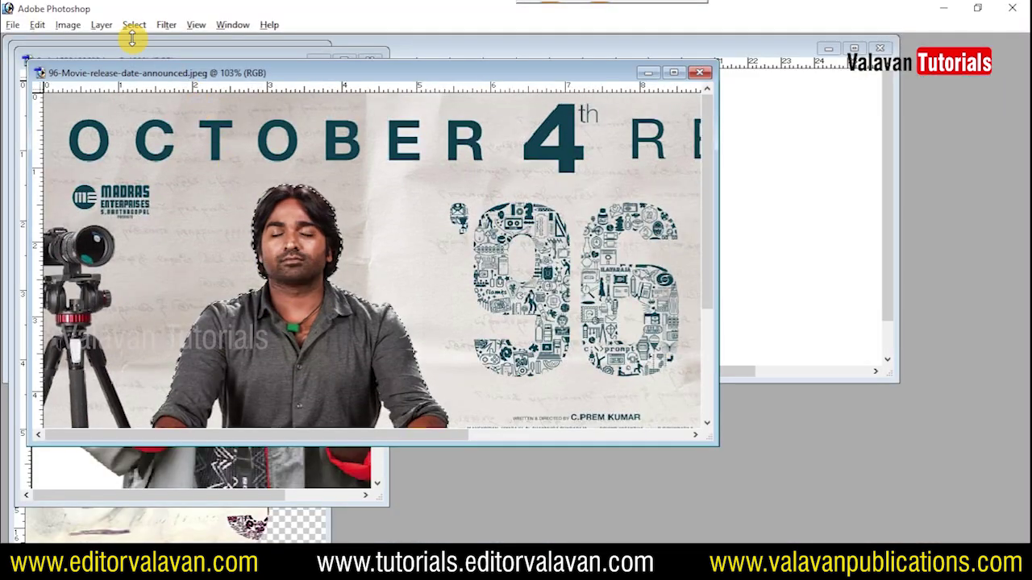
click(133, 25)
click(161, 136)
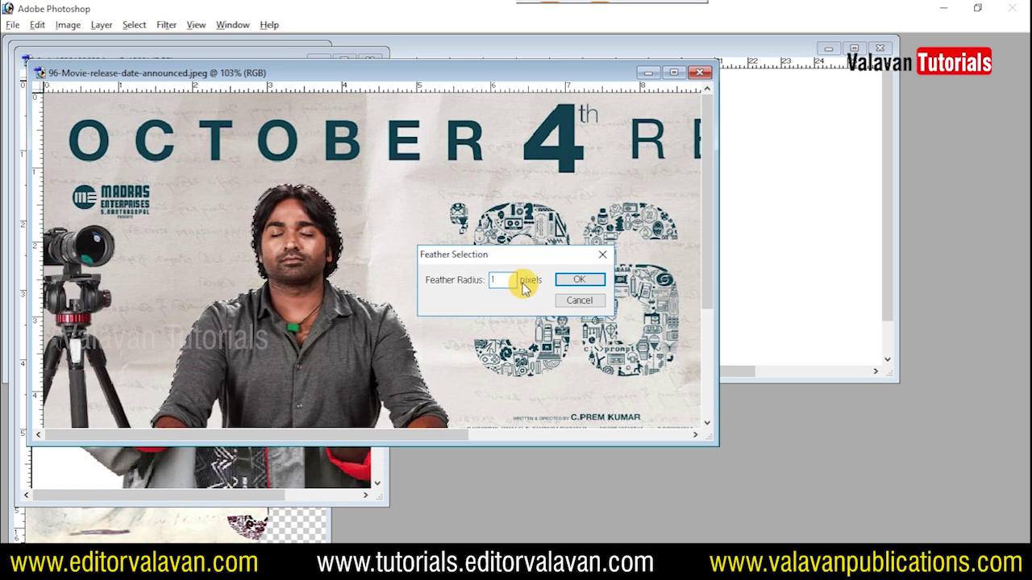
click(580, 284)
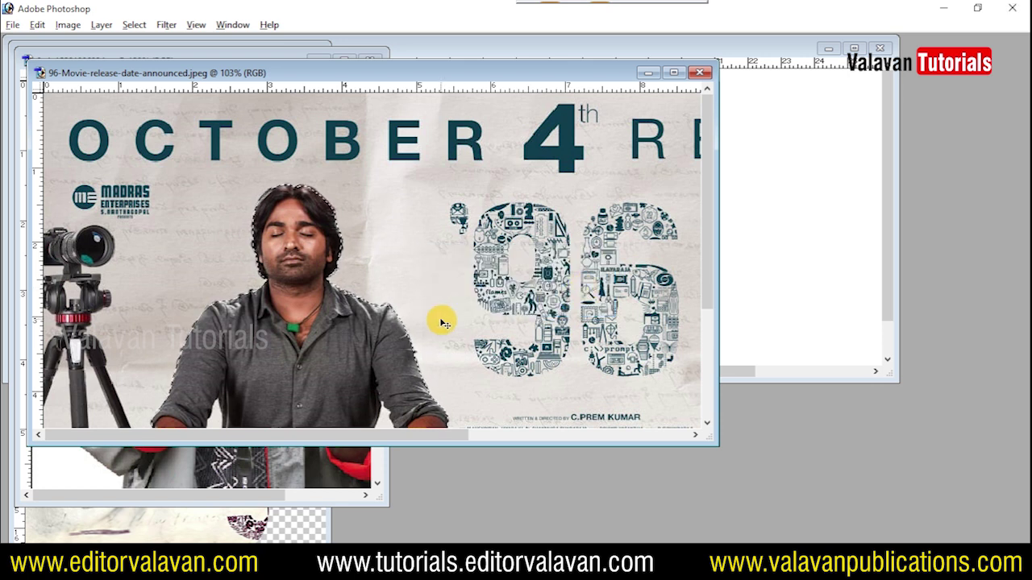
Step: Resample the poster to a larger size with Image Size and fit it in the window
click(64, 25)
click(90, 143)
text(300)
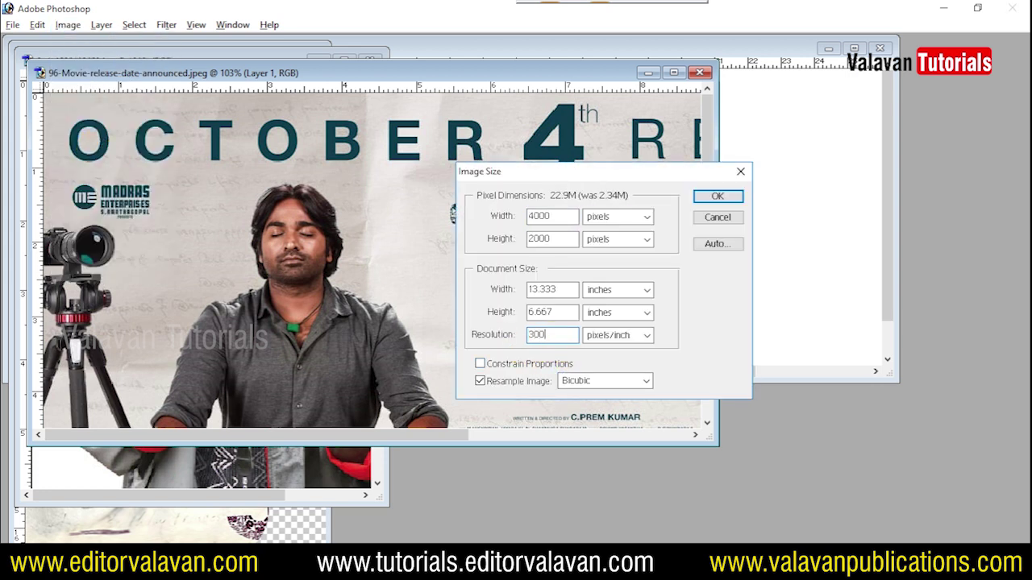
key(Return)
right_click(360, 254)
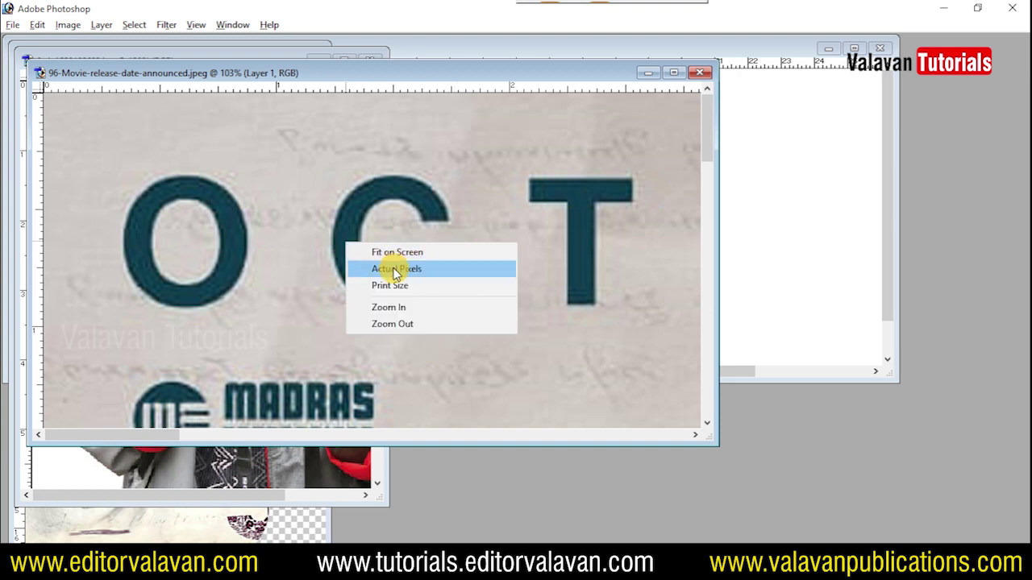
click(391, 257)
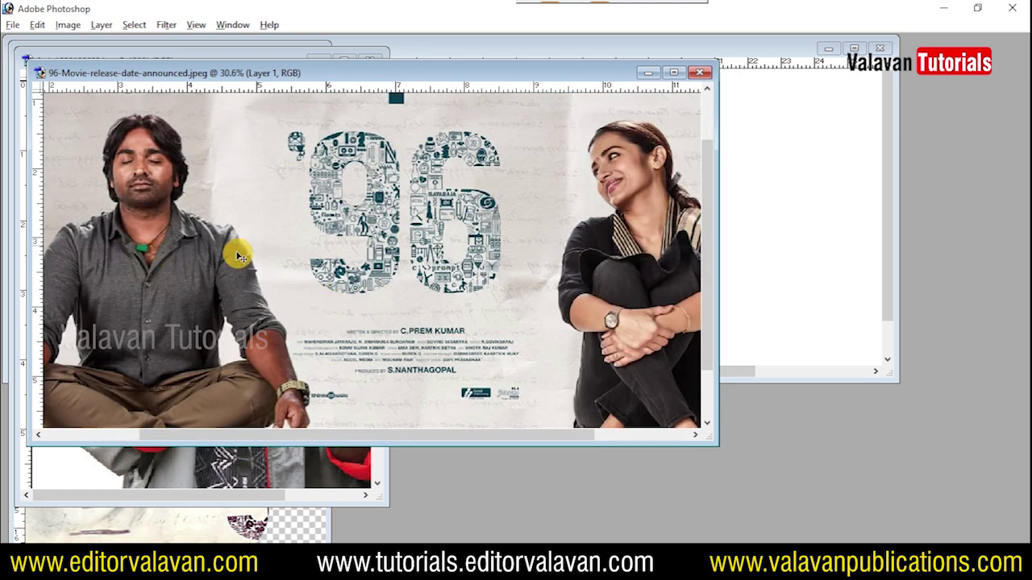
Step: Apply Topaz DeNoise 5 with the JPEG - light preset to the man's cut-out
drag(239, 256, 296, 245)
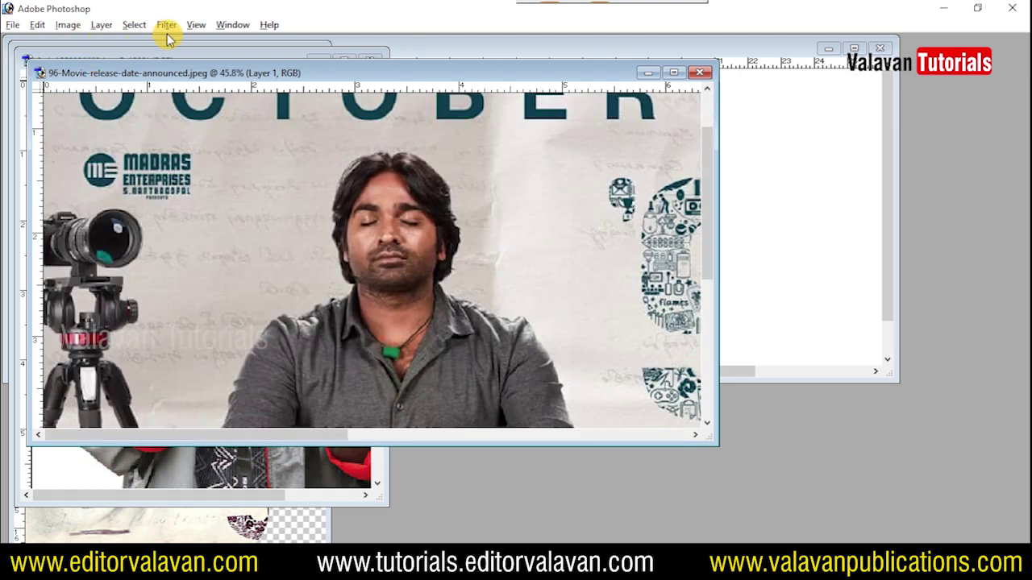
click(167, 31)
click(407, 375)
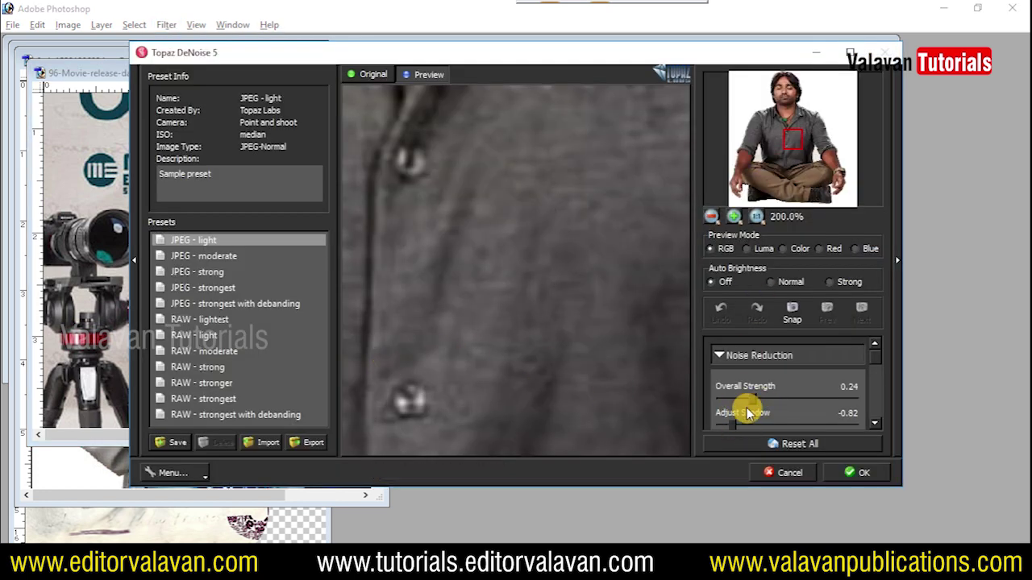
click(858, 477)
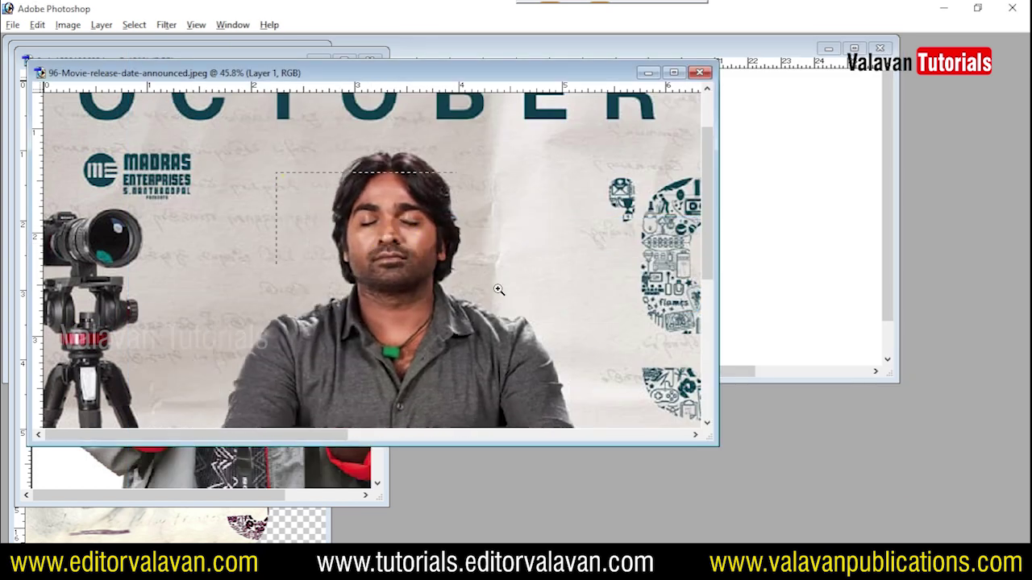
drag(500, 290, 286, 155)
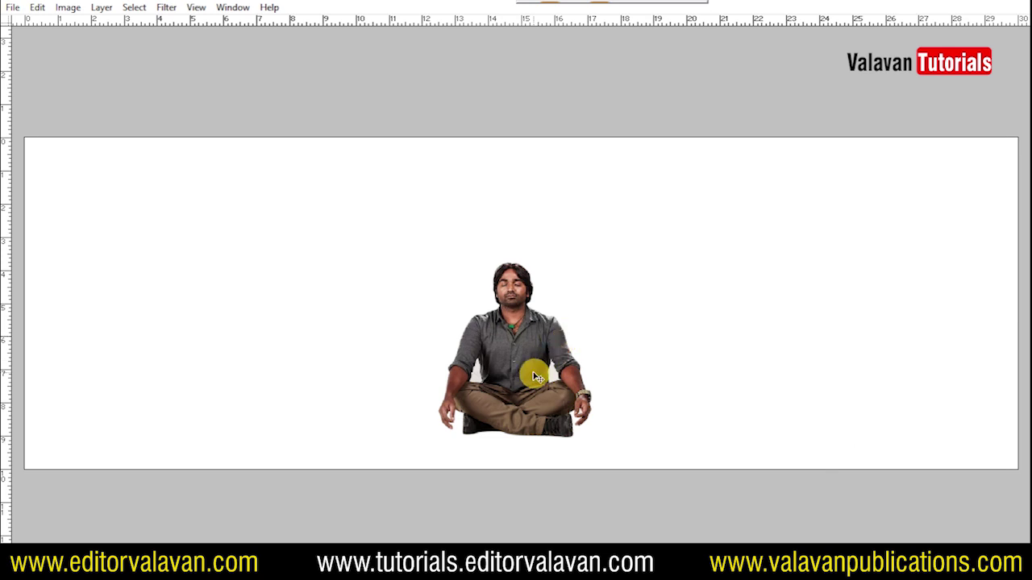
Step: Enlarge and reposition the seated man with Free Transform
key(ctrl+t)
drag(581, 281, 700, 194)
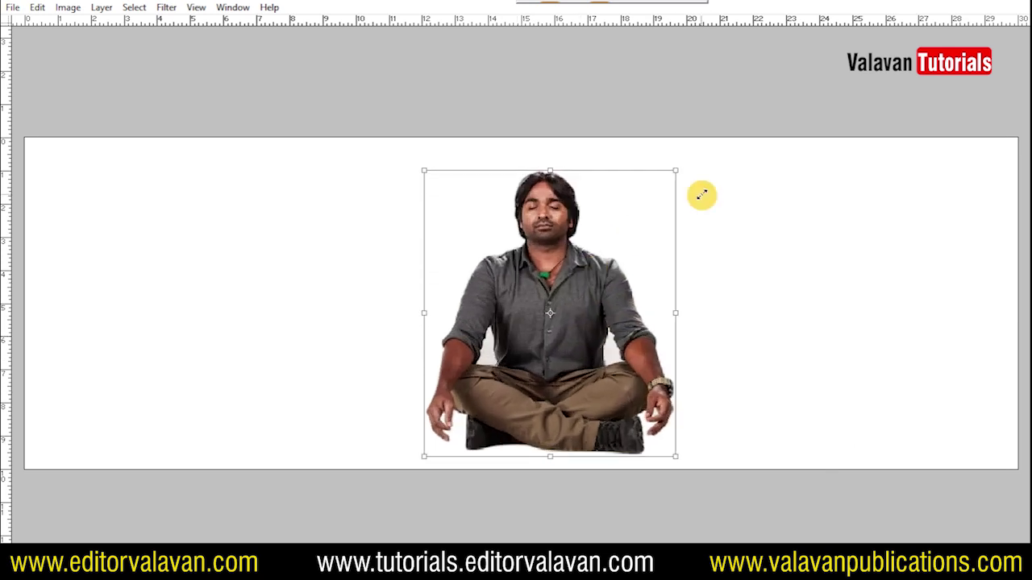
drag(567, 331, 567, 340)
double_click(567, 340)
Step: Draw a rectangular selection across the man and add a new empty layer
key(Tab)
click(15, 102)
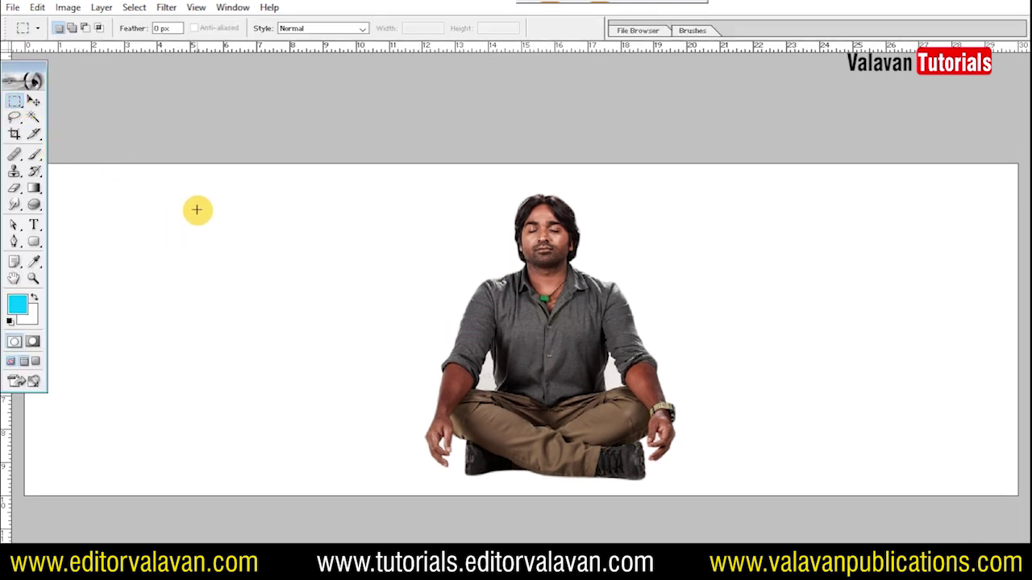
drag(802, 351, 882, 458)
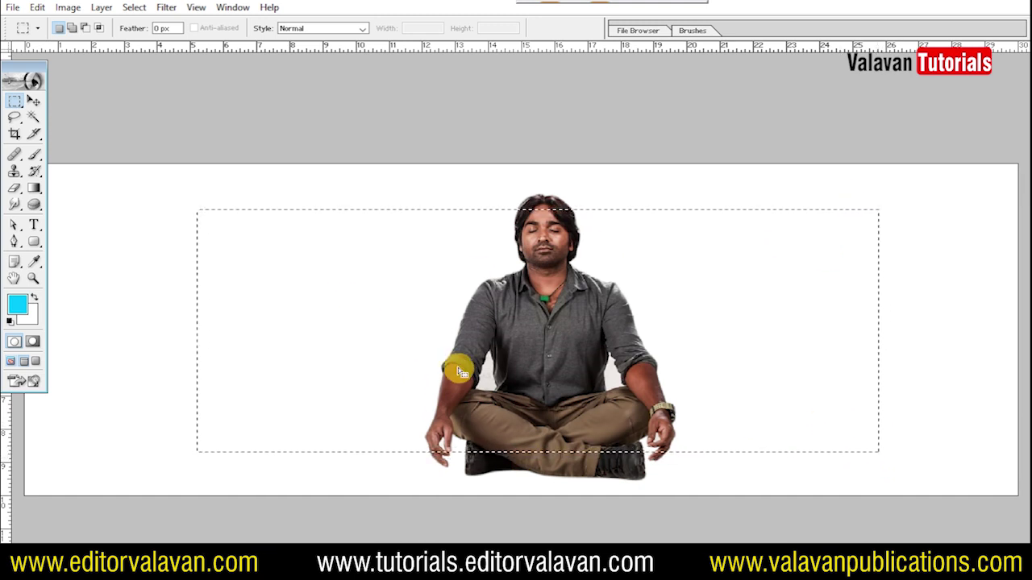
click(224, 10)
click(279, 274)
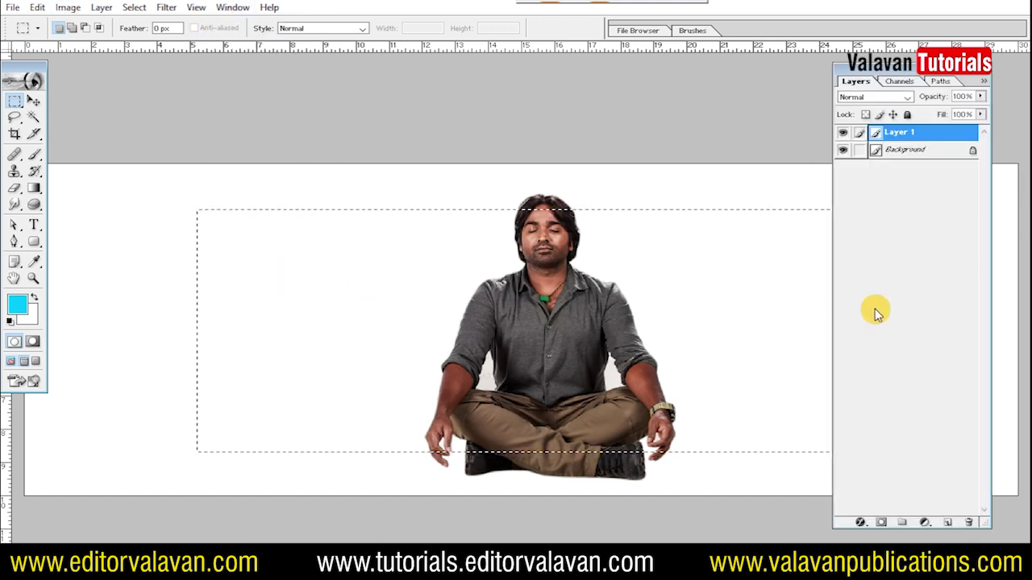
click(949, 524)
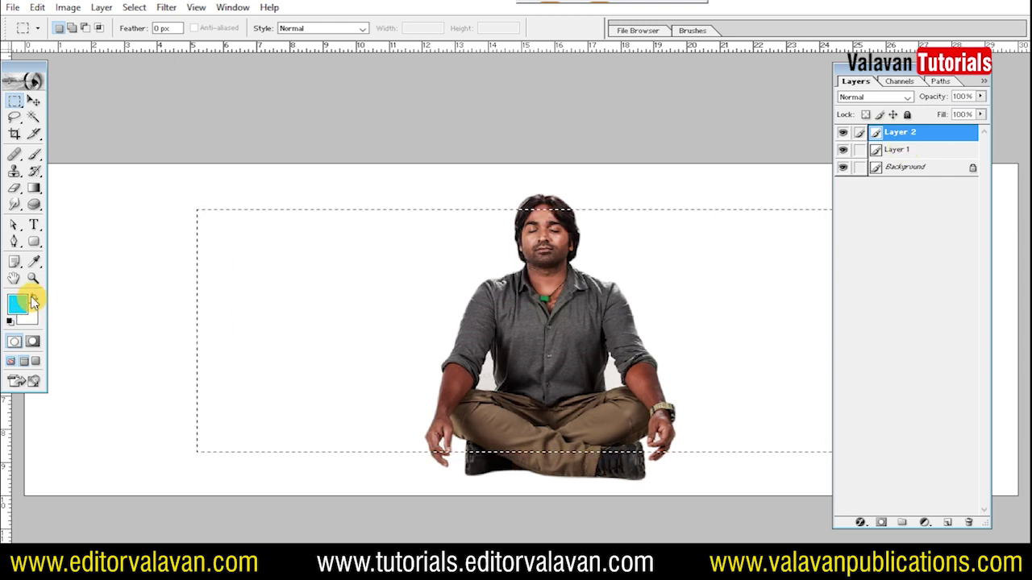
Step: Fill the selection with white and send the white rectangle behind the man
key(alt+BackSpace)
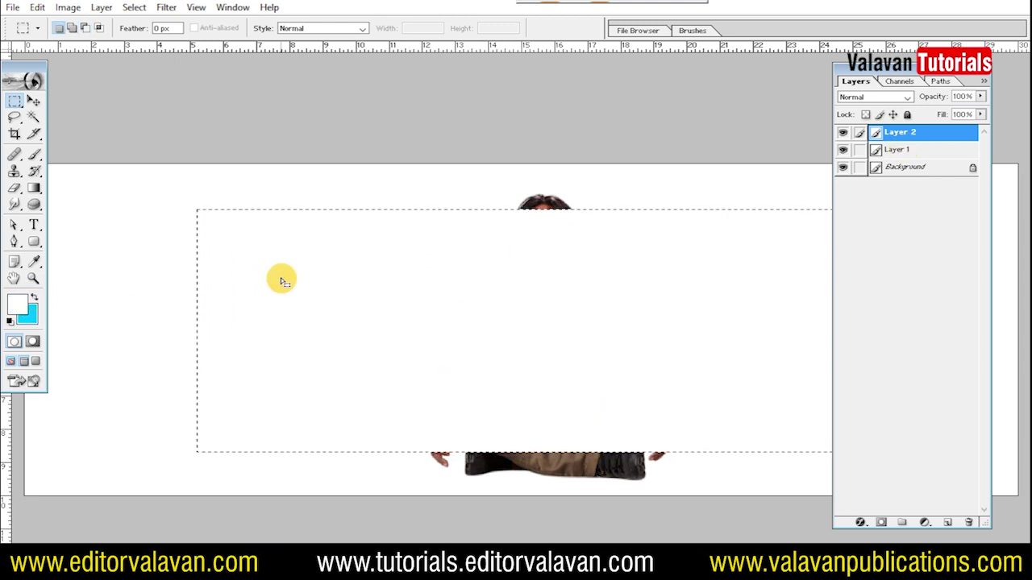
key(ctrl+d)
key(v)
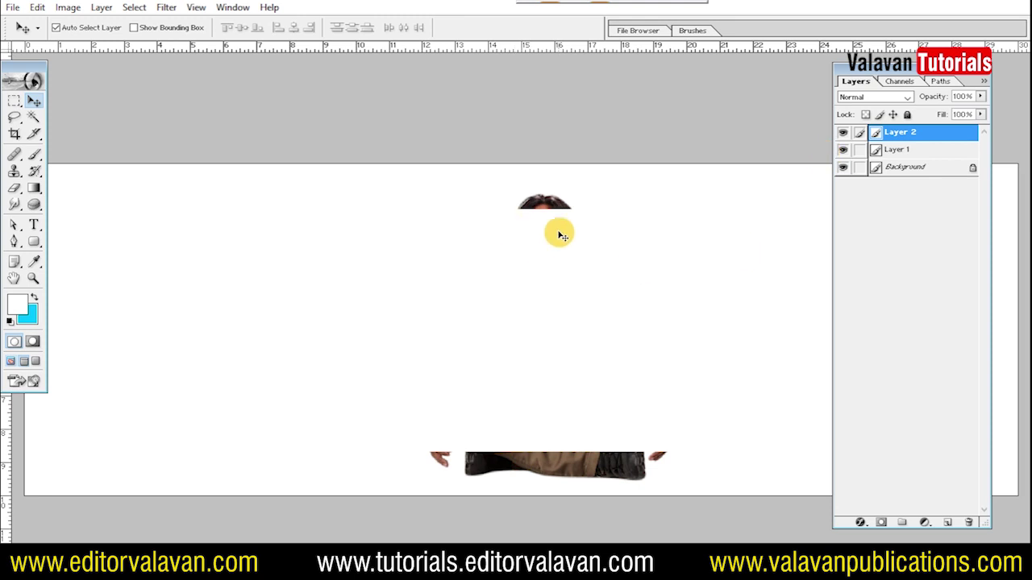
key(ctrl+bracketleft)
key(Tab)
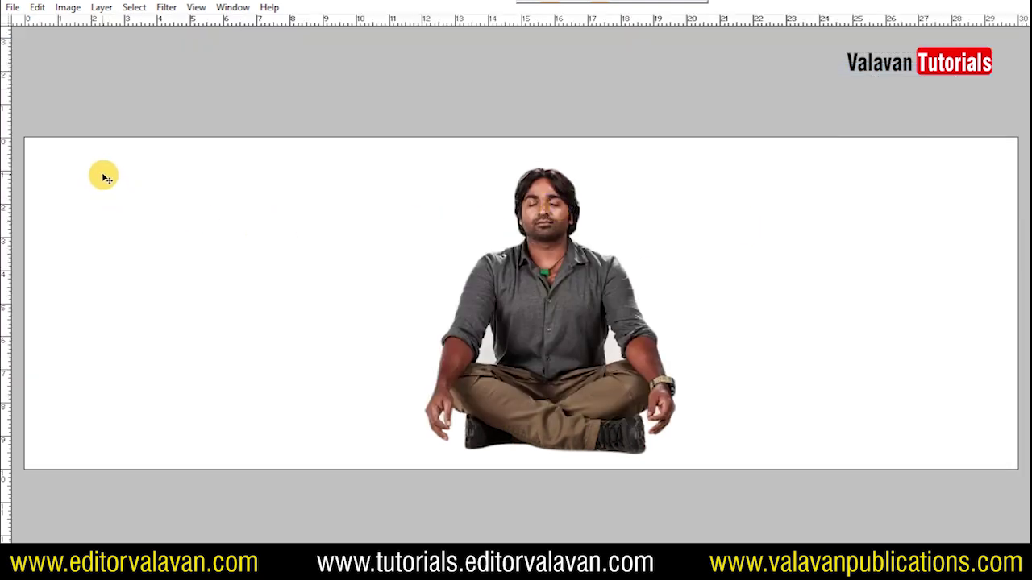
key(Tab)
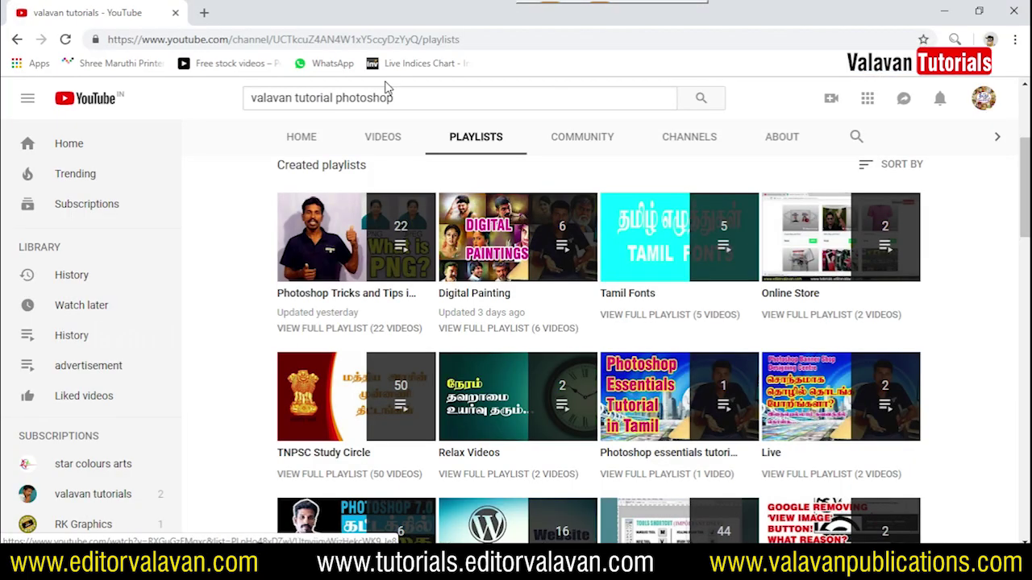
Step: Search Google Images for 'background wall brick' in a new tab
click(201, 12)
text(backr)
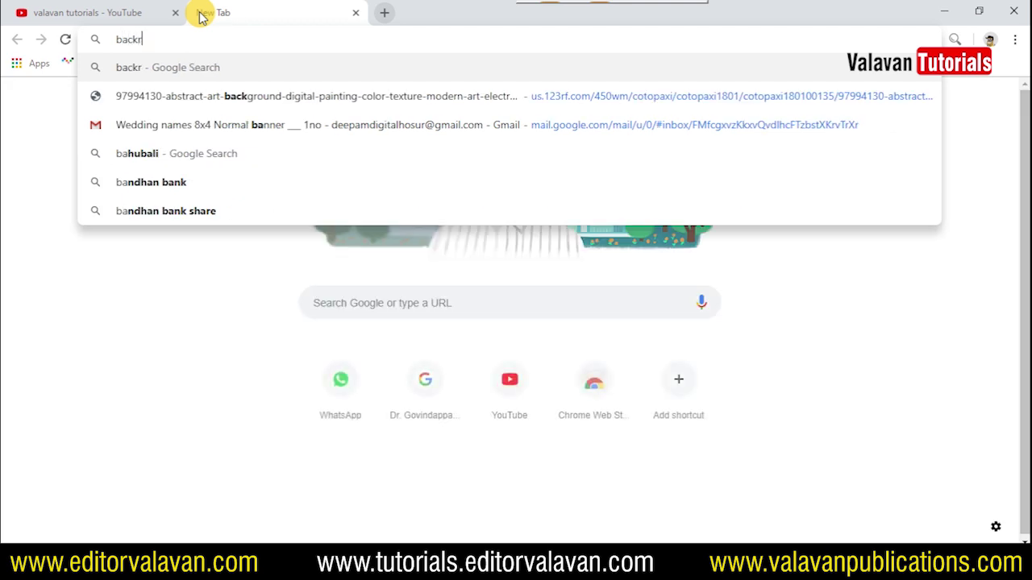
text(ou)
key(Down)
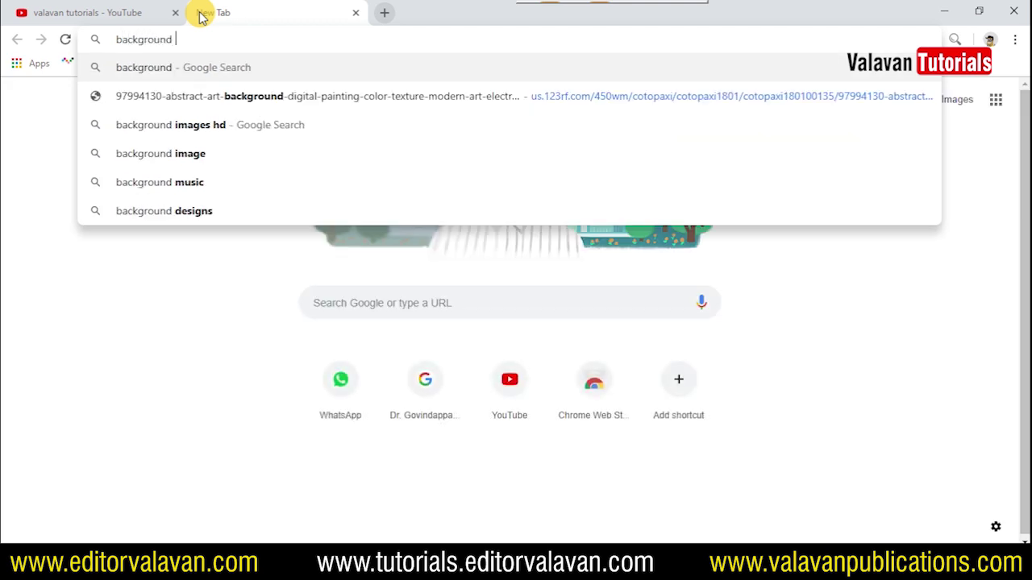
text(wall bri)
key(Down)
key(Return)
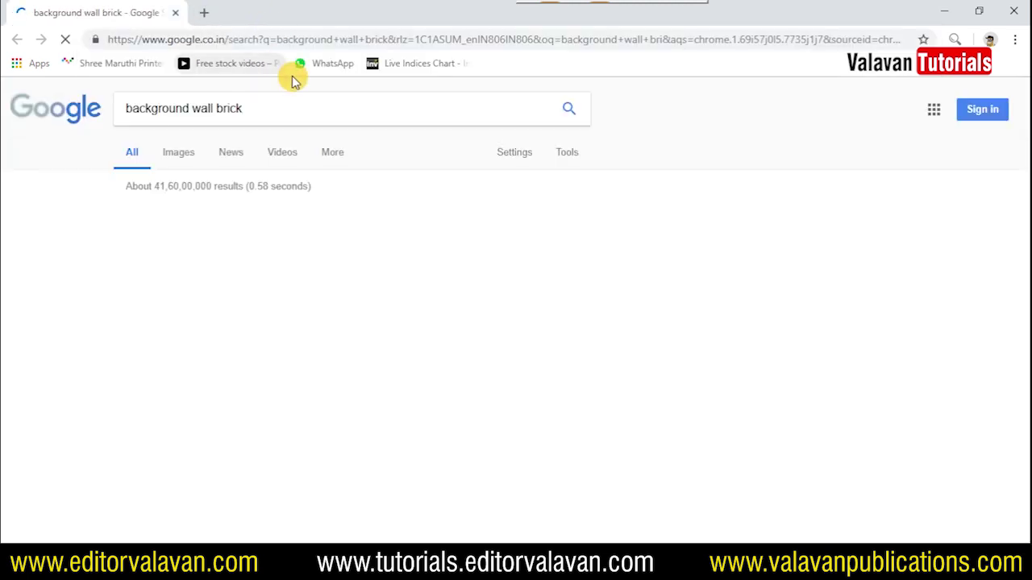
click(179, 152)
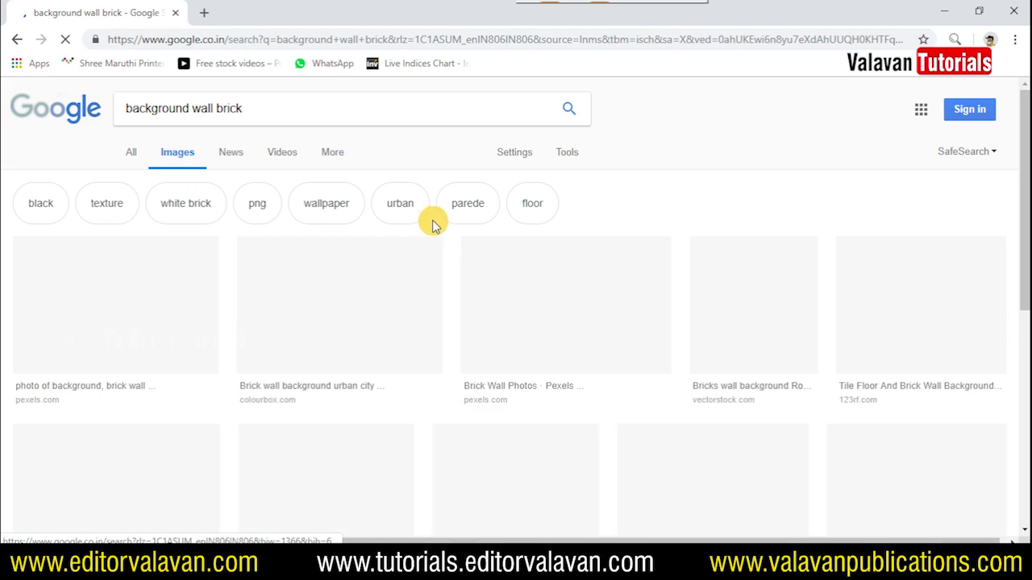
Step: Browse the results and preview a dark stone brick wall image at full size
scroll(682, 339, down, 2)
scroll(681, 338, down, 3)
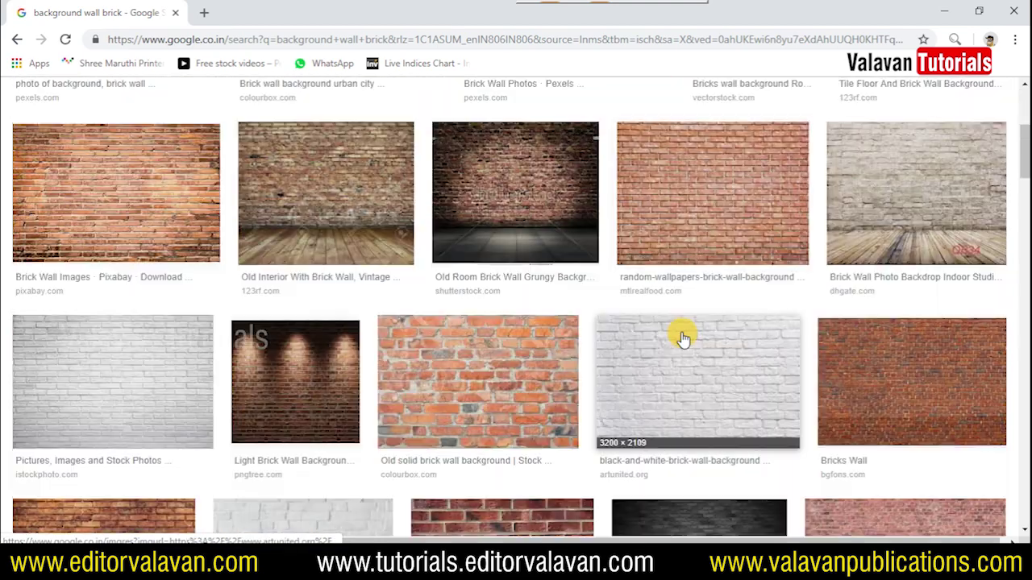
scroll(681, 339, down, 2)
scroll(682, 338, down, 2)
scroll(670, 340, down, 4)
scroll(668, 338, down, 3)
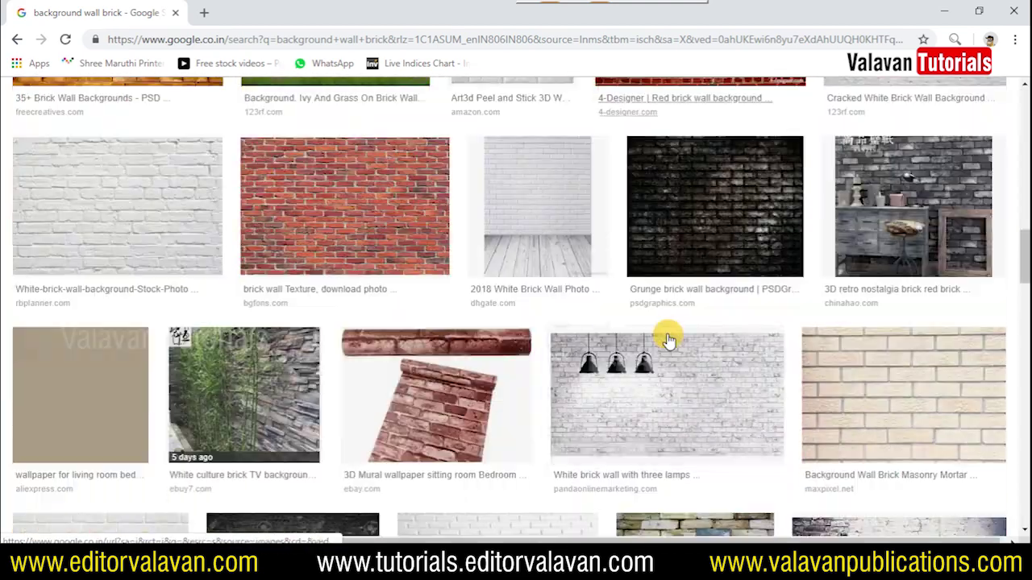
scroll(668, 339, down, 3)
scroll(600, 348, down, 1)
scroll(597, 350, down, 3)
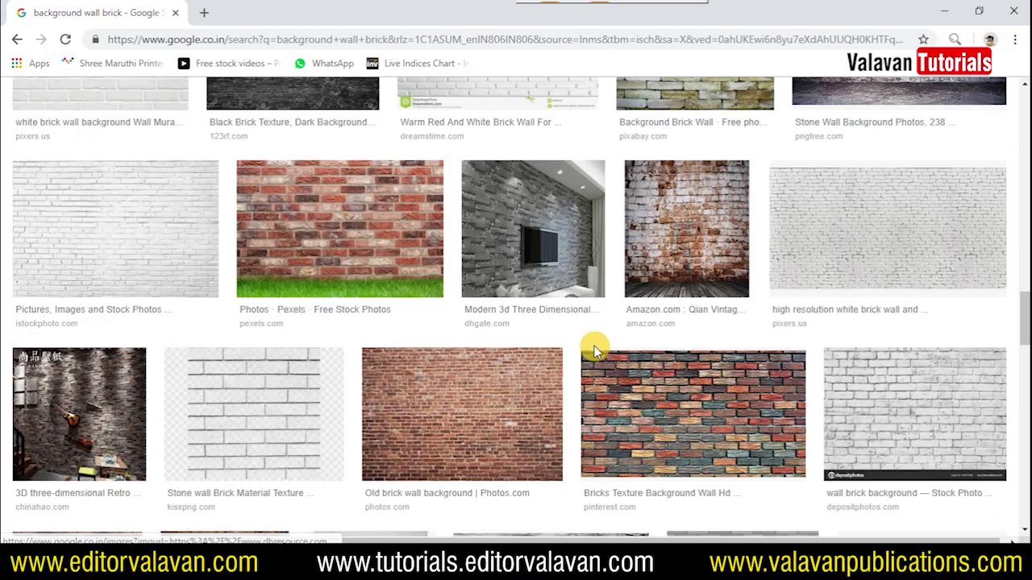
scroll(596, 350, down, 5)
scroll(594, 352, down, 3)
scroll(594, 352, down, 2)
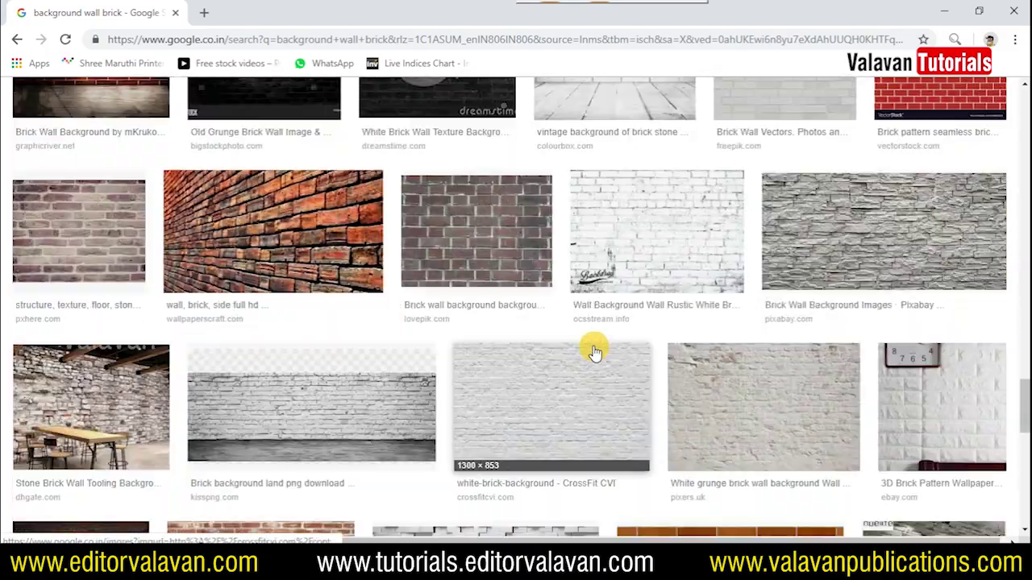
scroll(594, 352, down, 1)
scroll(594, 352, down, 2)
scroll(594, 352, down, 4)
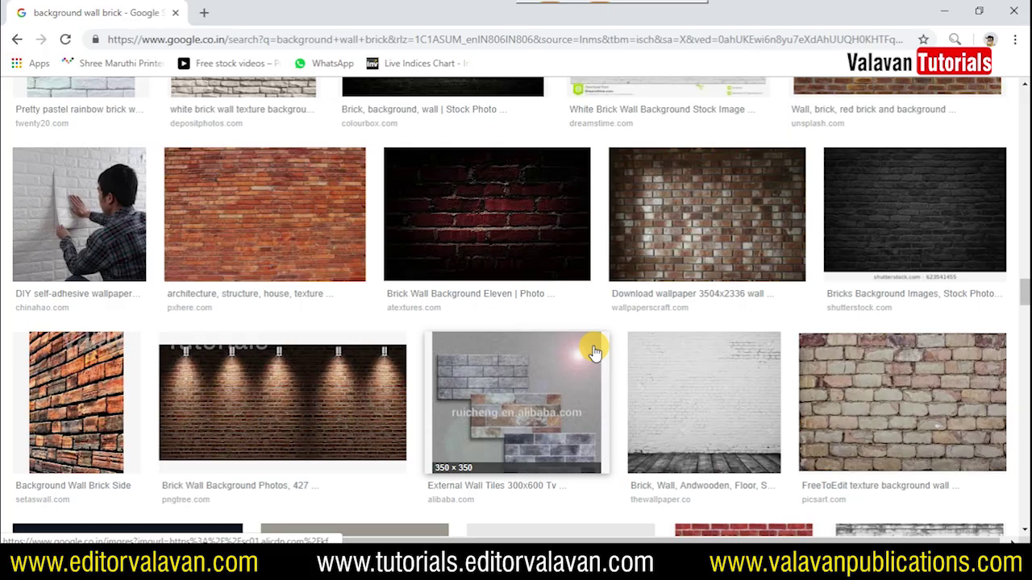
scroll(595, 351, down, 2)
scroll(594, 352, down, 2)
scroll(595, 352, down, 3)
scroll(594, 351, down, 3)
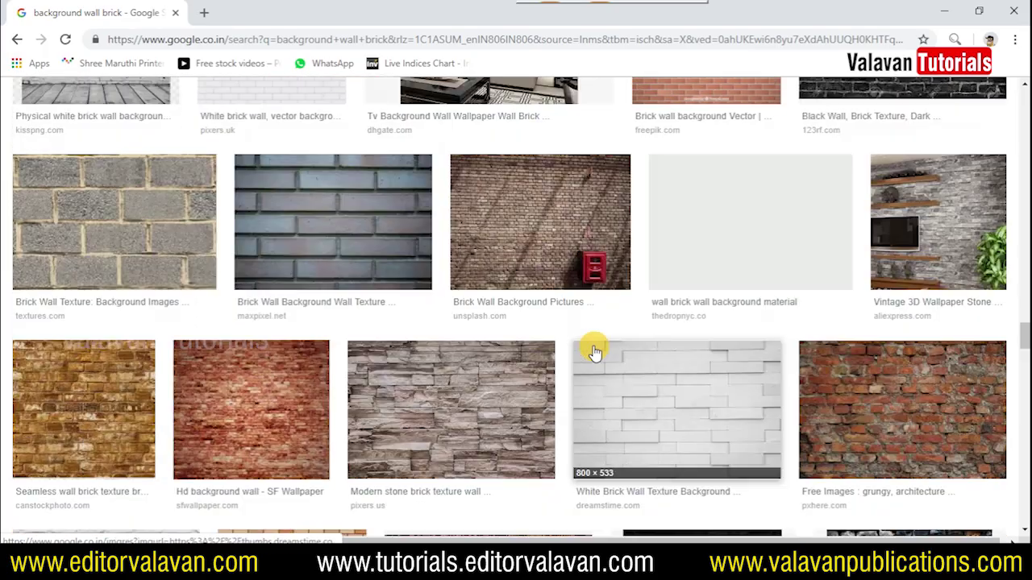
scroll(594, 352, down, 2)
scroll(595, 351, up, 3)
scroll(594, 350, up, 15)
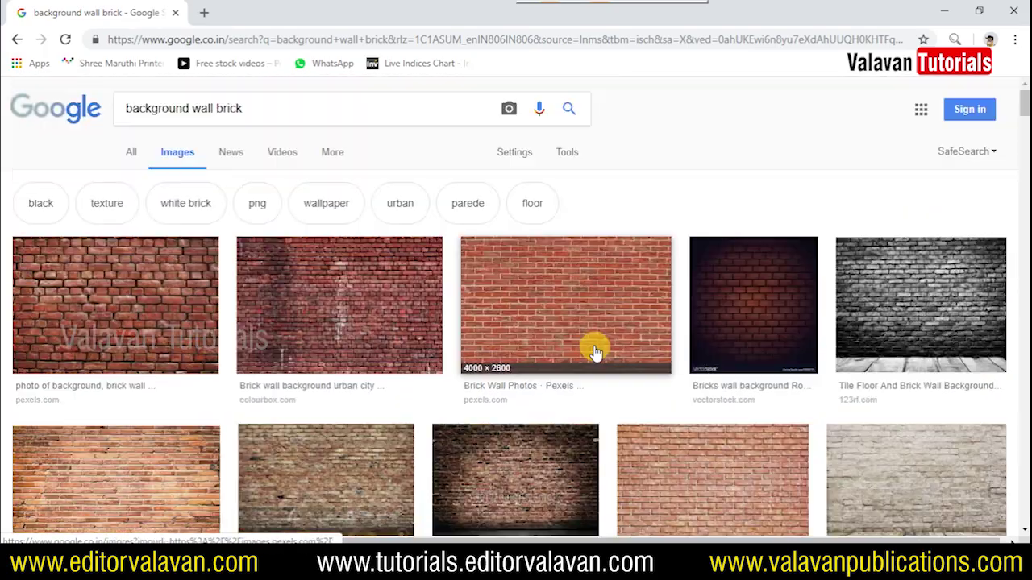
scroll(691, 339, down, 1)
scroll(695, 339, down, 3)
scroll(589, 279, down, 2)
scroll(576, 270, down, 2)
scroll(576, 271, down, 3)
scroll(577, 278, down, 2)
scroll(577, 278, down, 2)
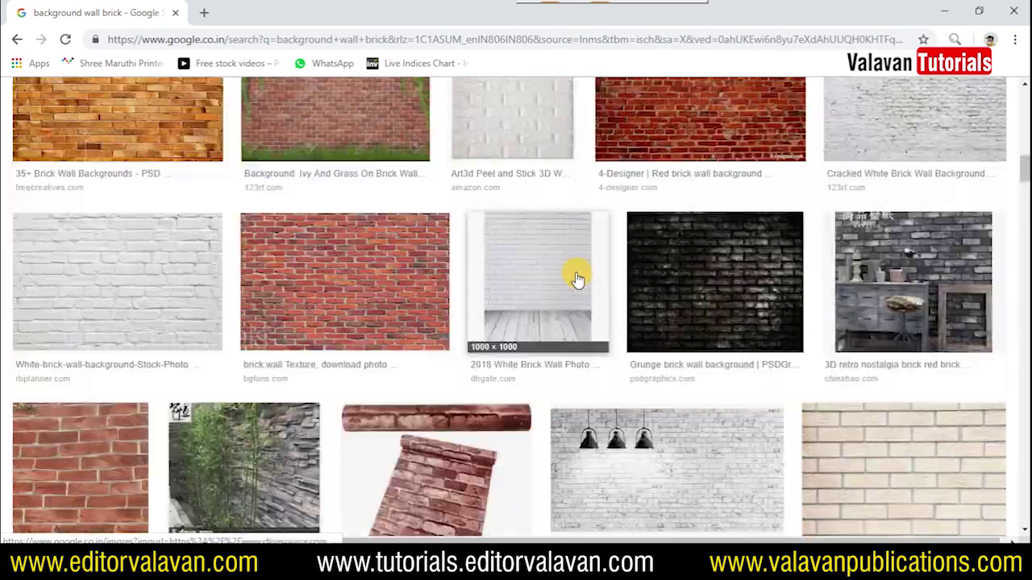
scroll(576, 277, down, 4)
scroll(575, 277, down, 2)
click(839, 266)
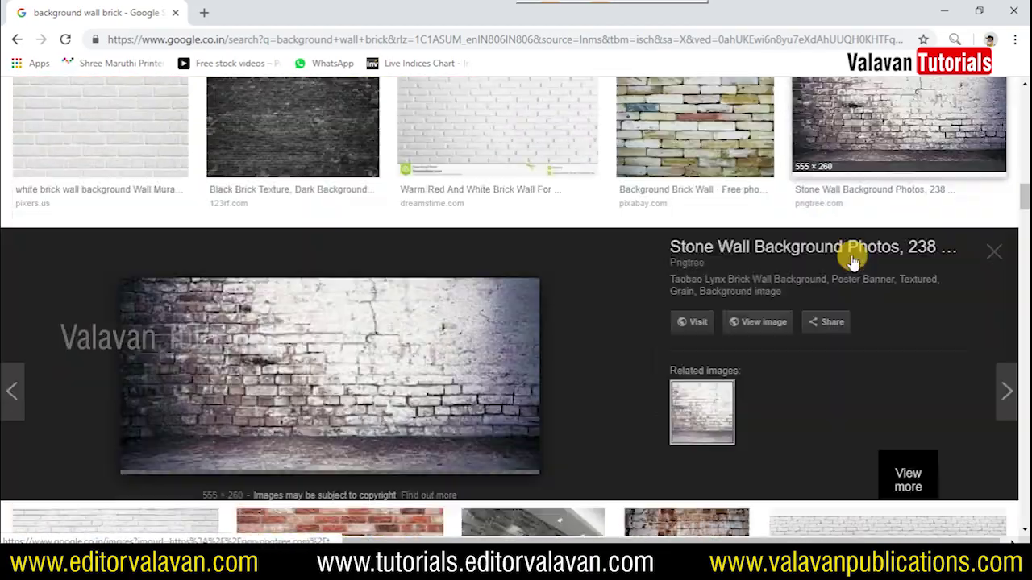
click(839, 387)
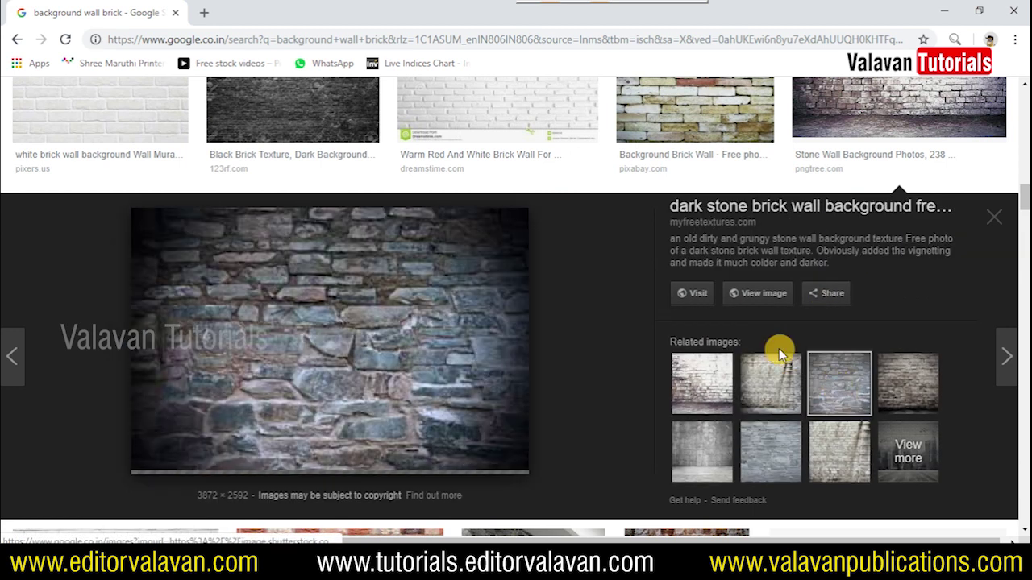
click(756, 293)
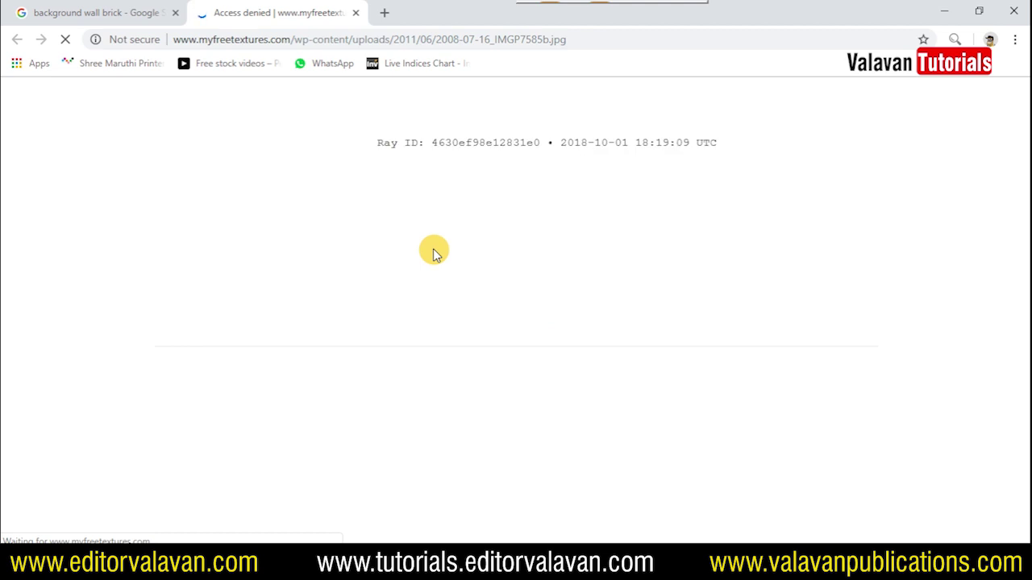
click(110, 13)
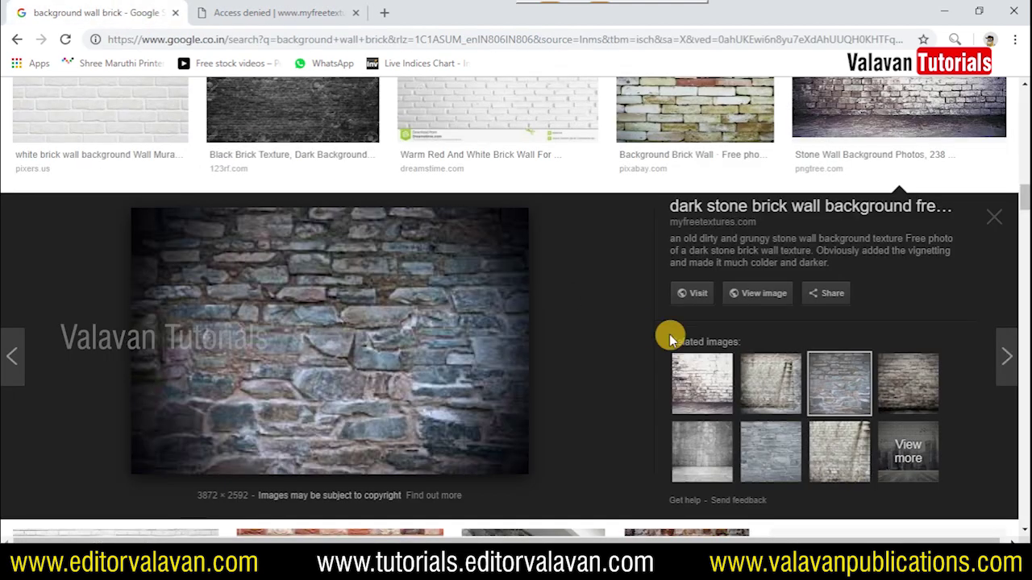
Step: Copy the full-size grey brick wall image to the clipboard and return to the banner
scroll(669, 337, down, 1)
click(842, 374)
click(766, 383)
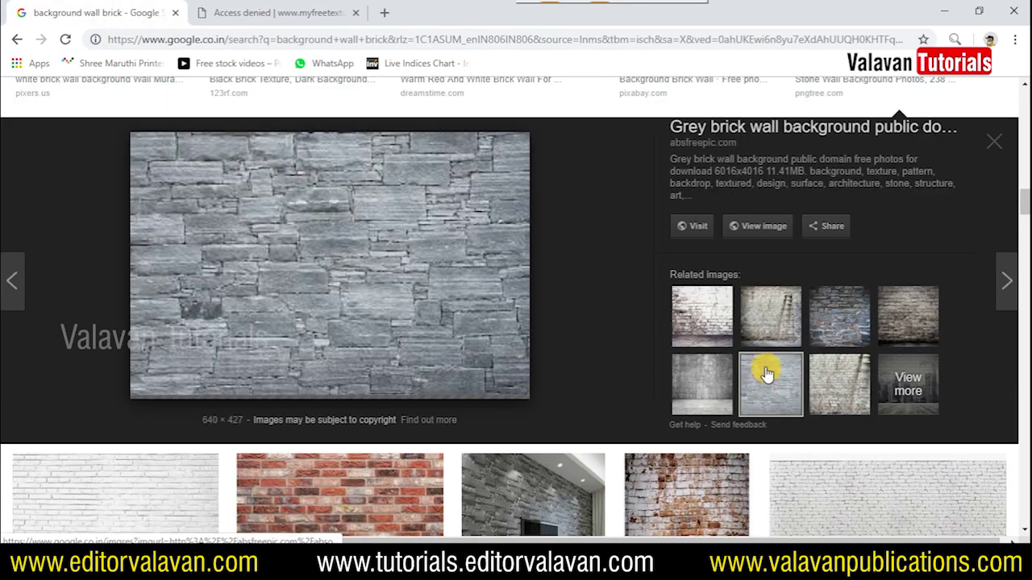
scroll(744, 398, down, 3)
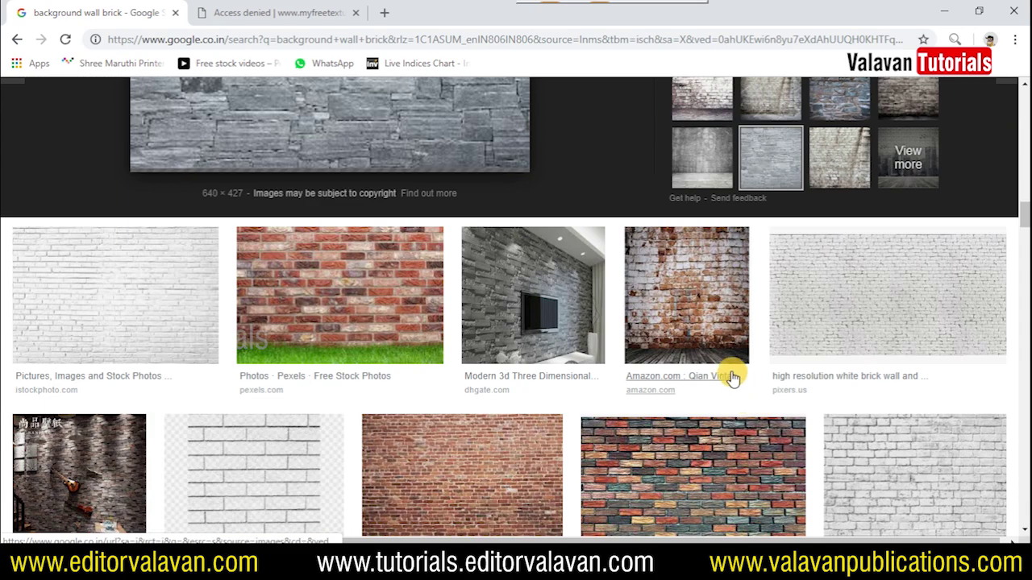
scroll(511, 240, up, 2)
scroll(767, 316, up, 2)
click(760, 299)
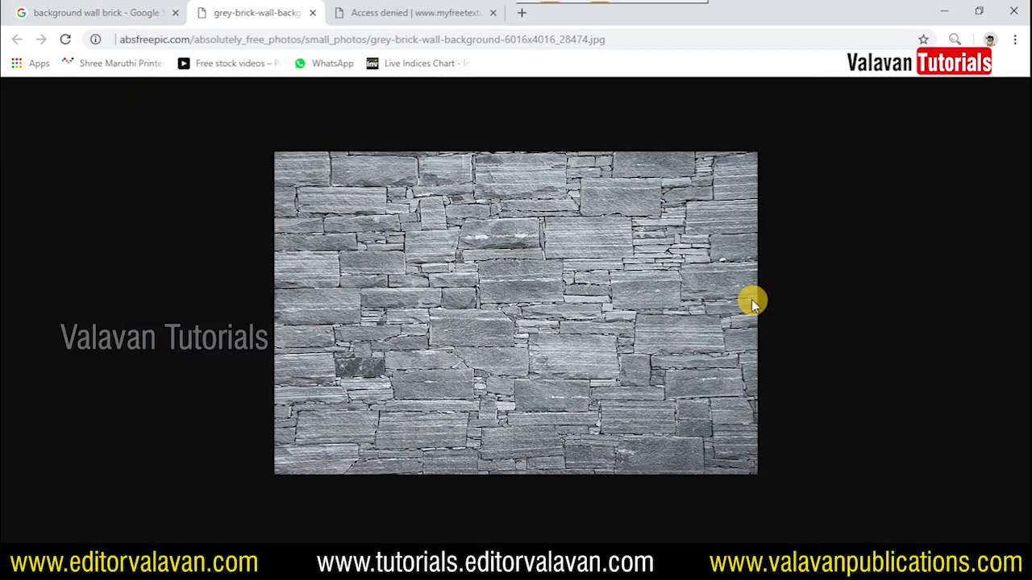
right_click(505, 272)
click(571, 316)
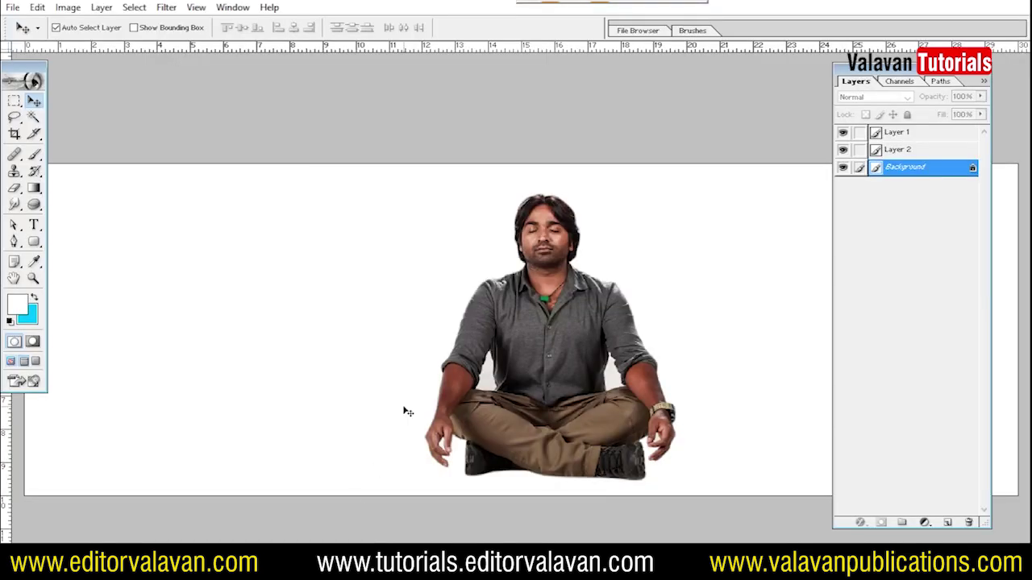
click(408, 412)
key(Tab)
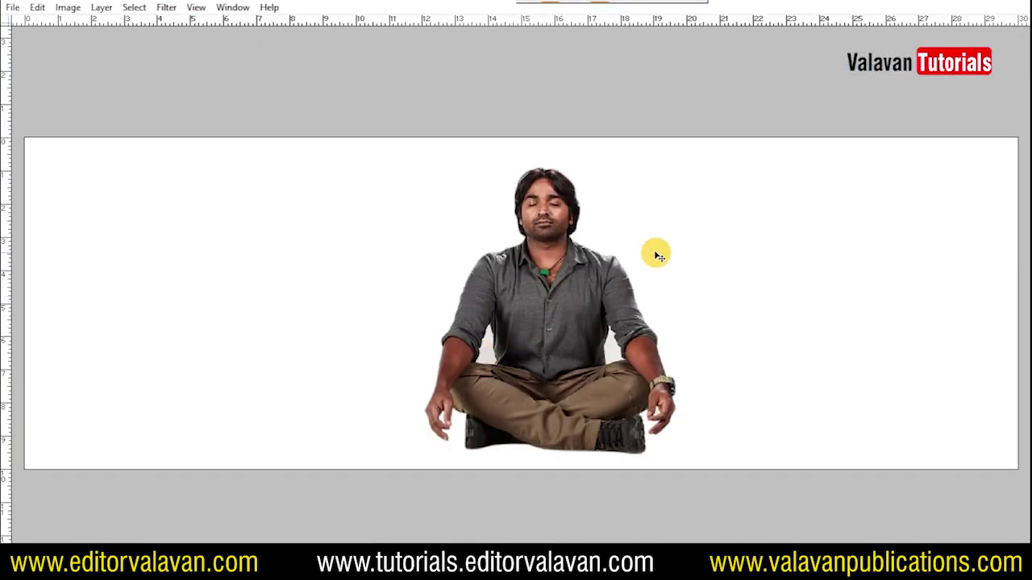
Step: Scale the pasted stone texture, move it left, and Alt-drag a copy to the right
key(ctrl+t)
drag(698, 251, 822, 218)
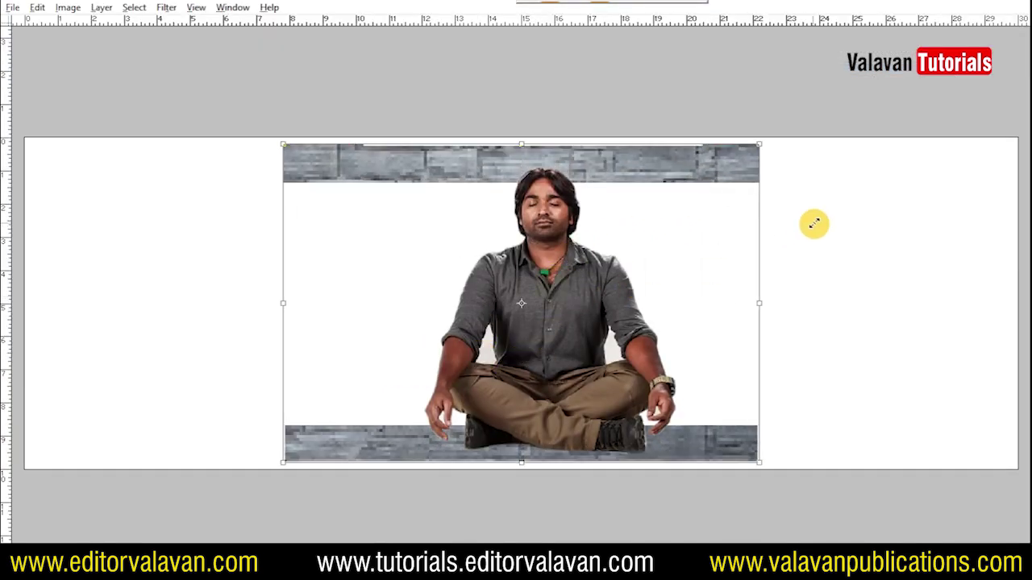
double_click(660, 171)
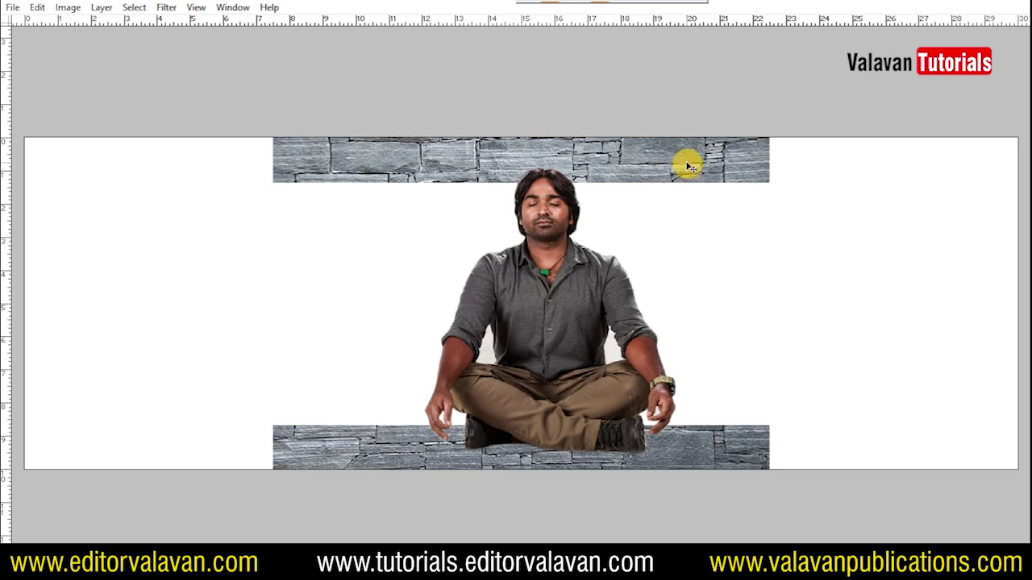
drag(690, 167, 436, 168)
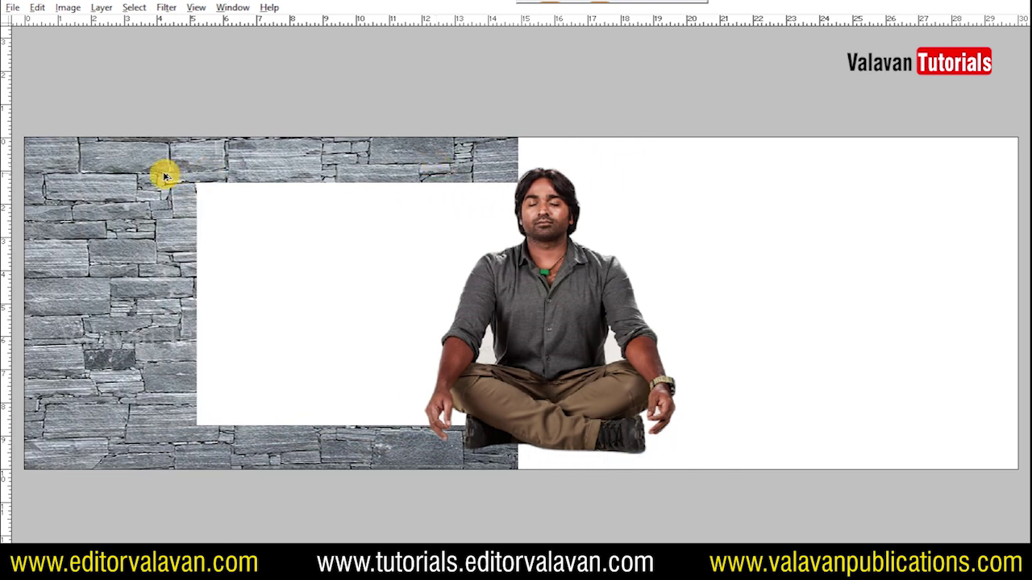
drag(164, 176, 659, 171)
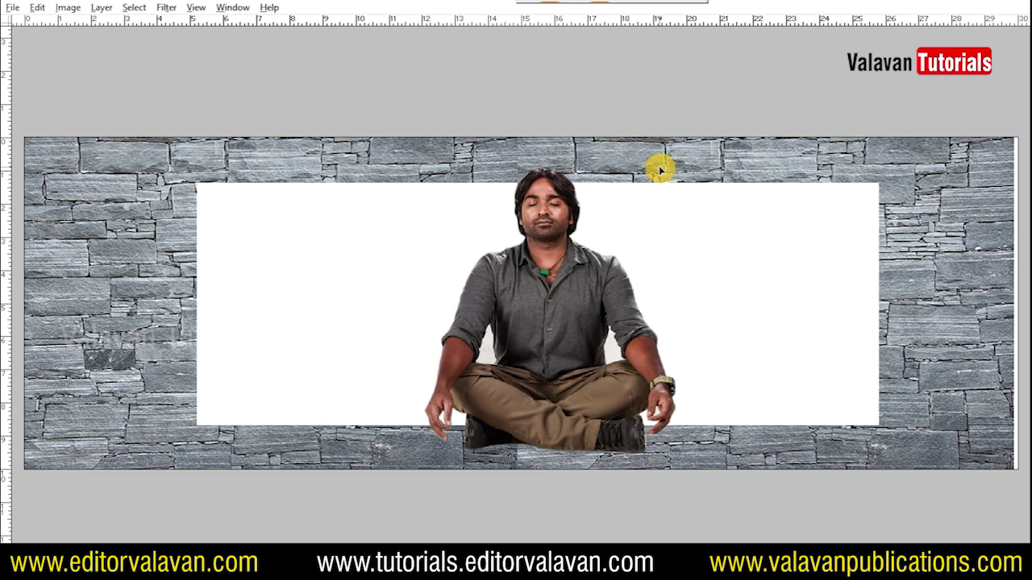
Step: Fit the stone layer to the banner edges and adjust the white rectangle's top edge
key(ctrl+t)
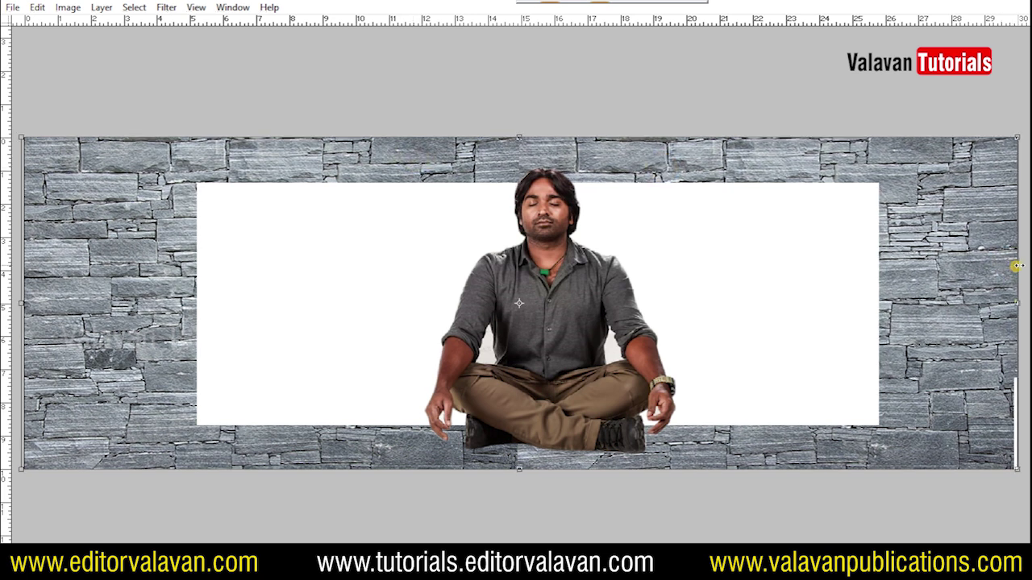
double_click(649, 215)
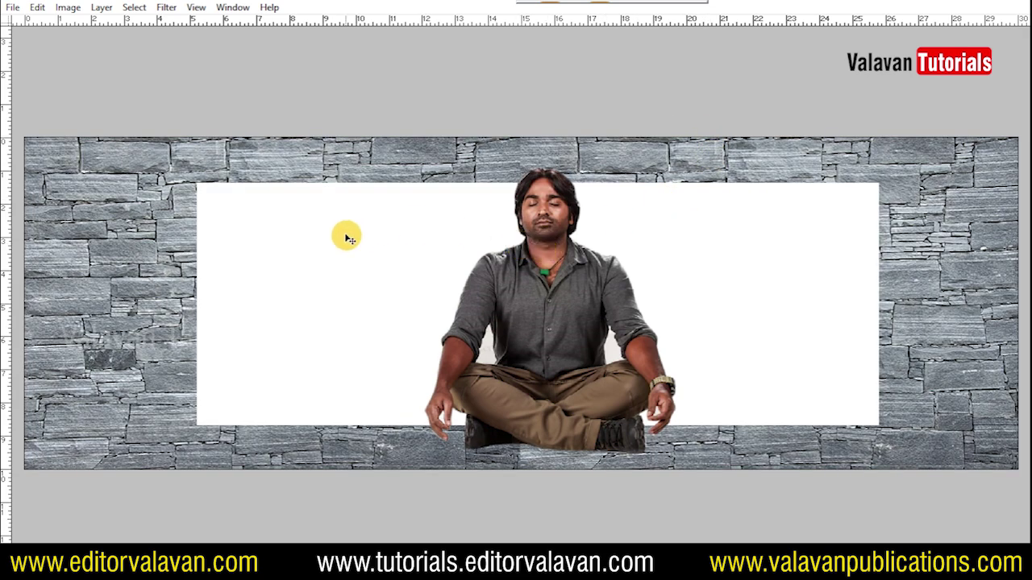
key(ctrl+t)
drag(486, 181, 486, 178)
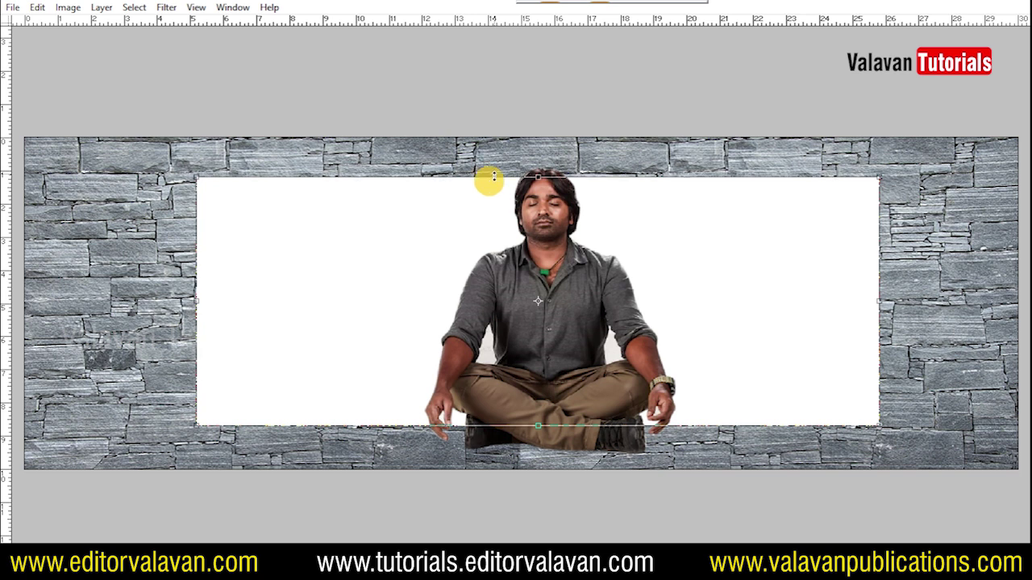
key(Return)
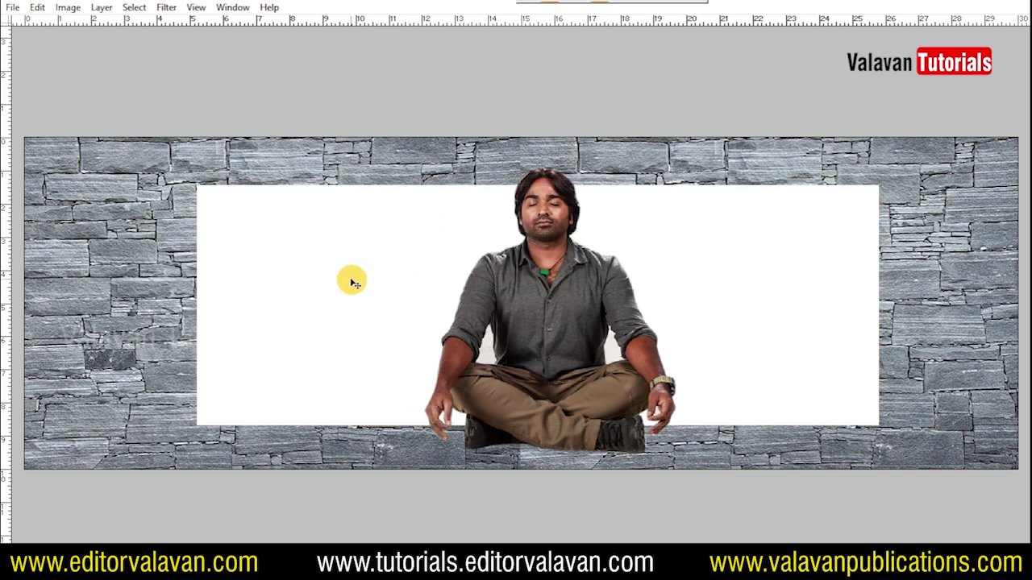
Step: Close the release poster without saving changes
key(f)
key(ctrl+0)
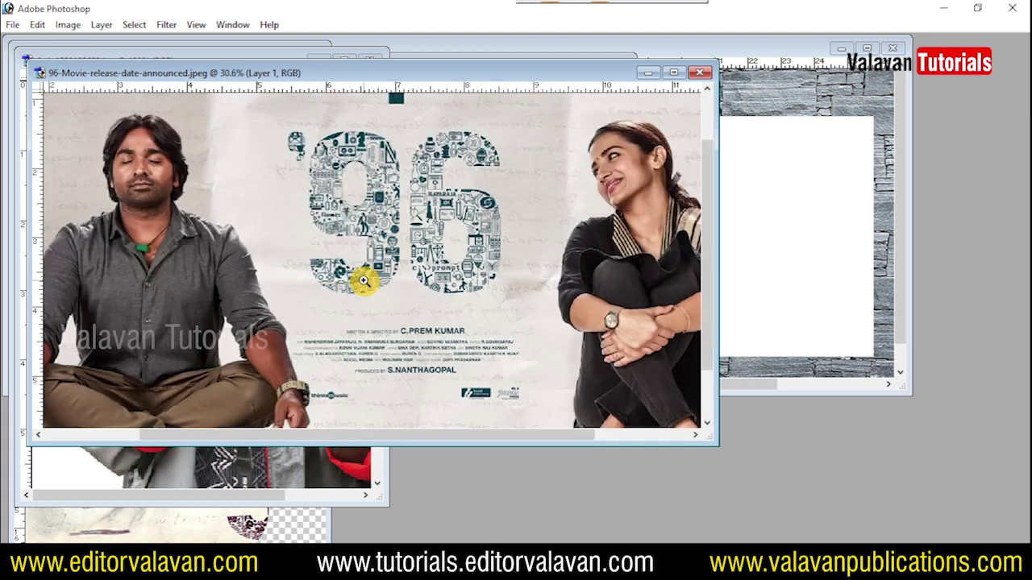
key(f)
key(ctrl+w)
click(528, 225)
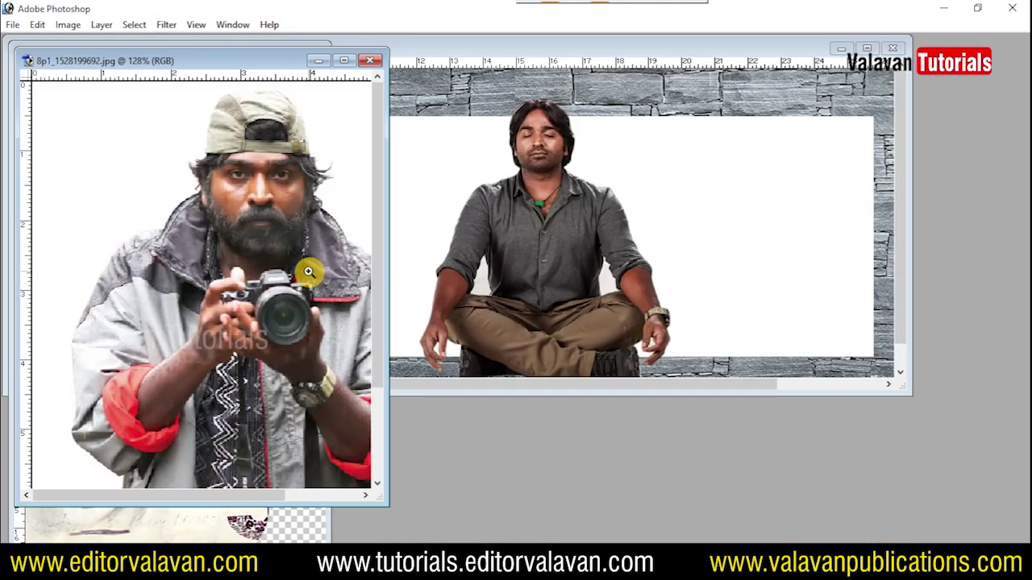
Step: Drag the colourful-hair face image into the banner
click(308, 272)
key(f)
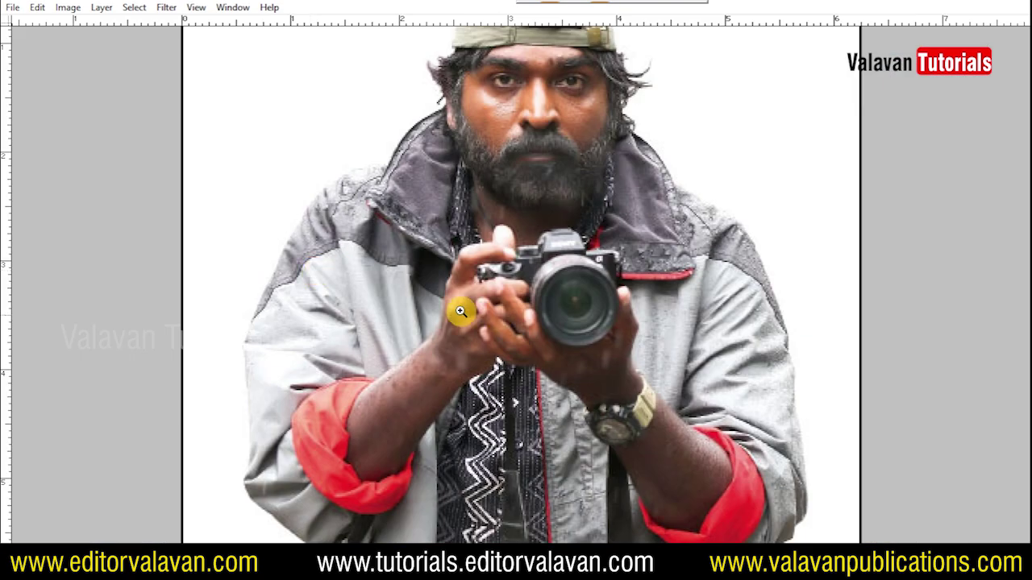
key(ctrl+0)
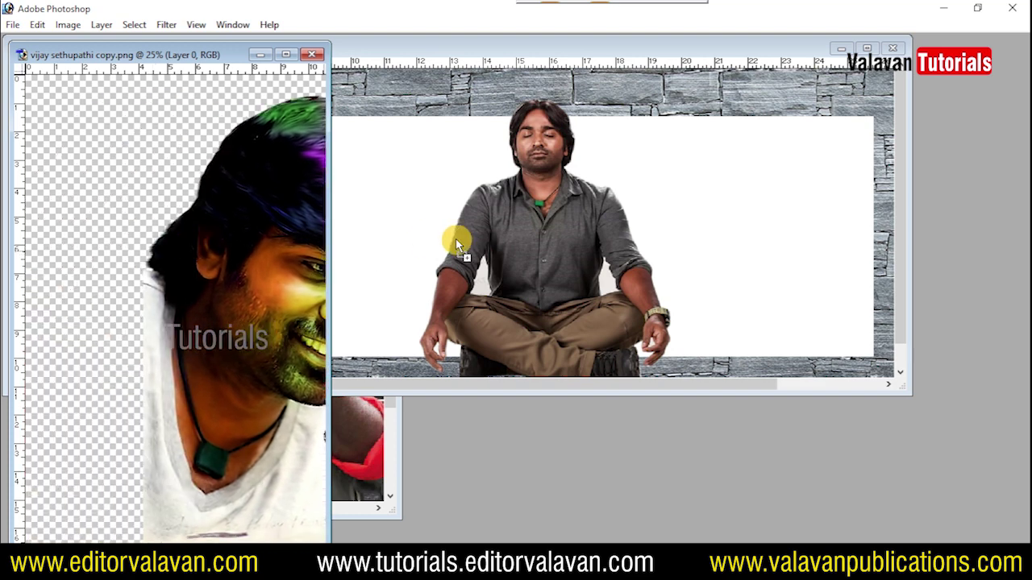
key(f)
mouse_move(299, 290)
mouse_down()
mouse_move(456, 239)
mouse_move(637, 218)
mouse_up()
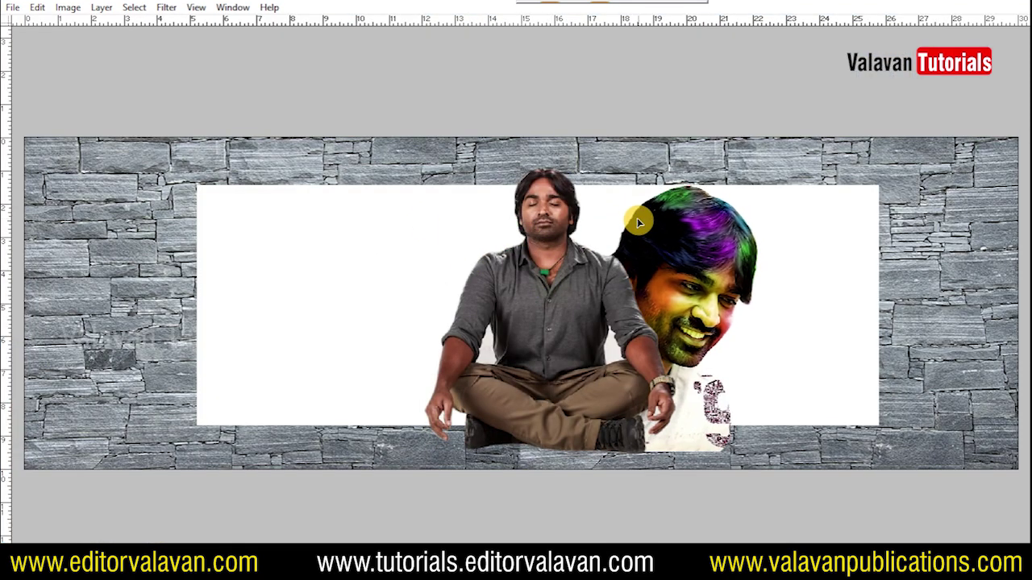
Step: Size the face upright beside the man and erase its lower shirt into the wall
key(ctrl+t)
mouse_move(747, 195)
mouse_down()
mouse_move(818, 166)
mouse_move(865, 234)
mouse_up()
double_click(662, 269)
drag(662, 269, 671, 271)
key(ctrl+alt+z)
key(ctrl+alt+z)
key(ctrl+alt+z)
key(ctrl+alt+z)
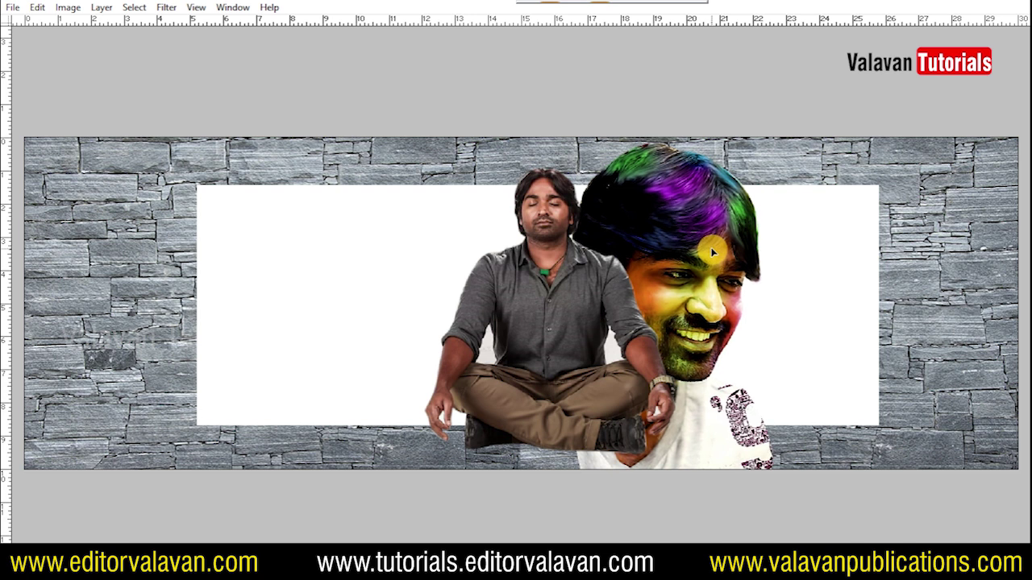
key(ctrl+alt+z)
click(736, 339)
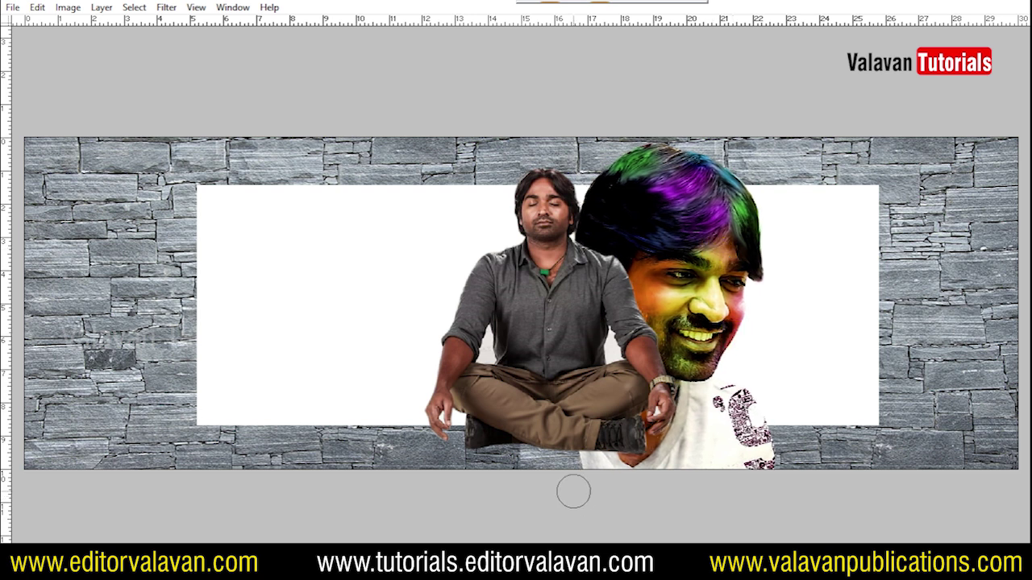
mouse_move(575, 483)
mouse_down()
mouse_move(717, 491)
mouse_move(807, 419)
mouse_move(407, 525)
mouse_up()
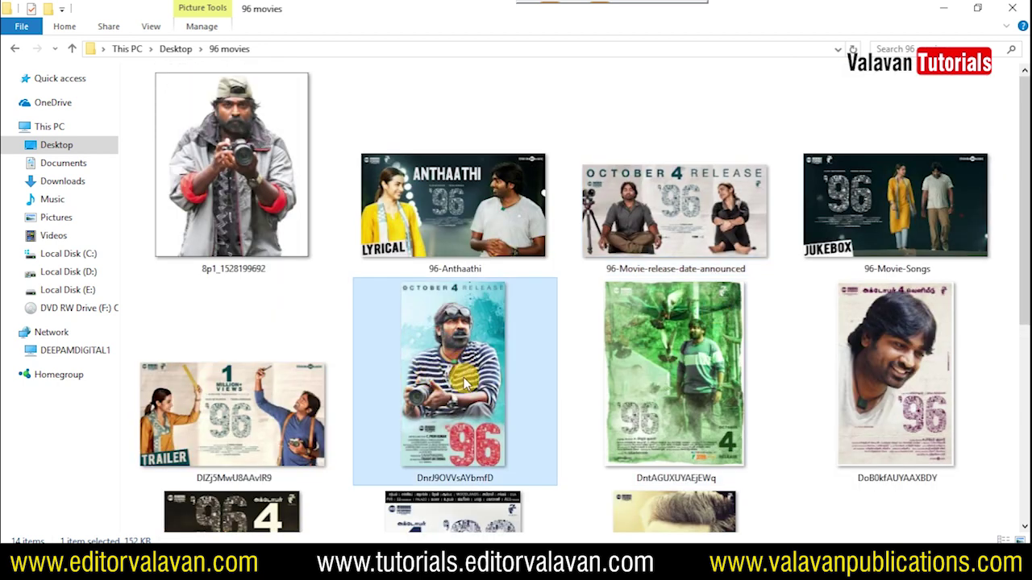
Step: Drag the DnrJ9OVVsAYbmfD thumbnail from the 96 movies folder onto Photoshop
drag(466, 384, 406, 410)
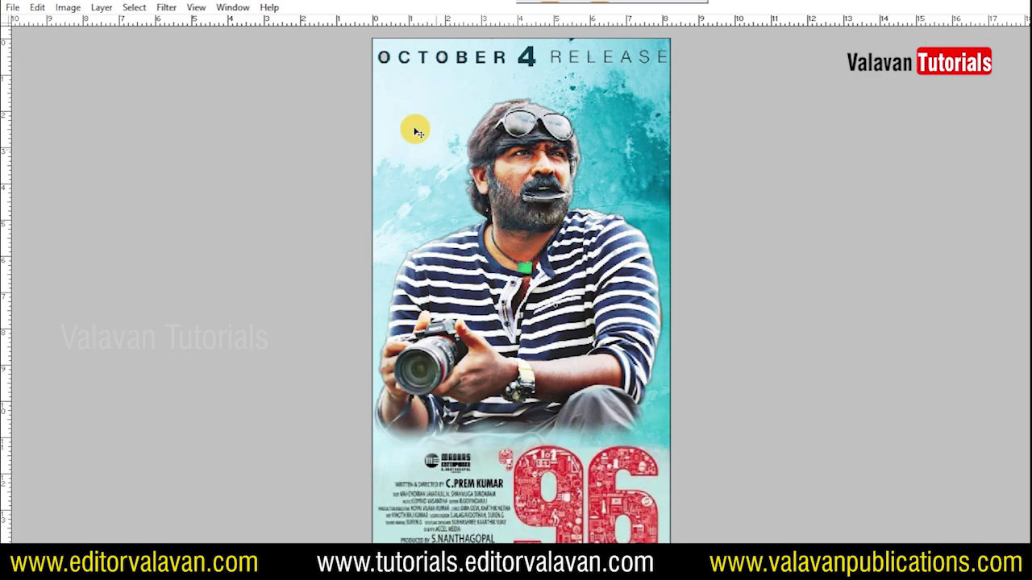
Step: Reapply the Topaz DeNoise filter to the poster and zoom in on the camera man
key(ctrl+plus)
key(ctrl+plus)
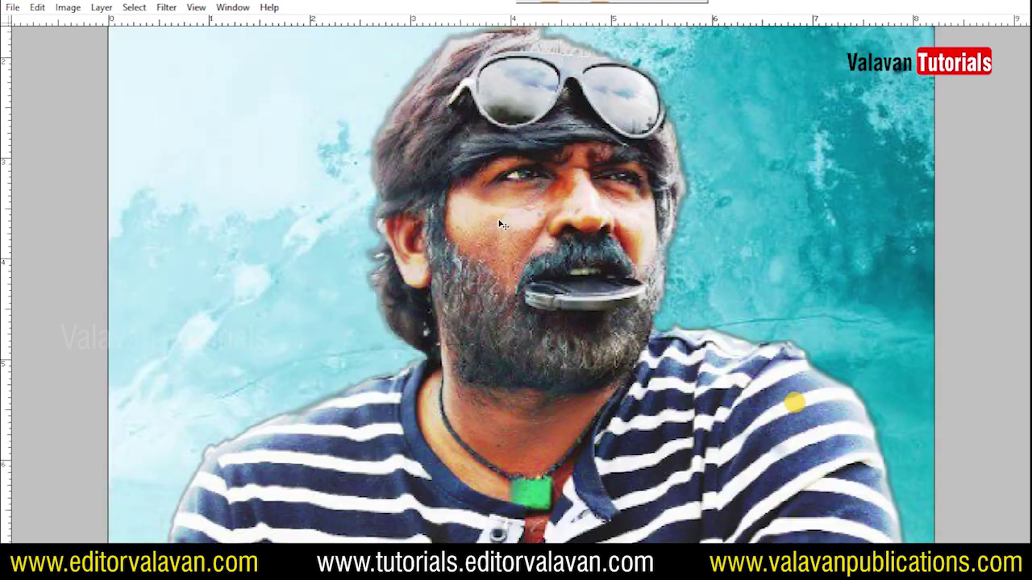
click(167, 7)
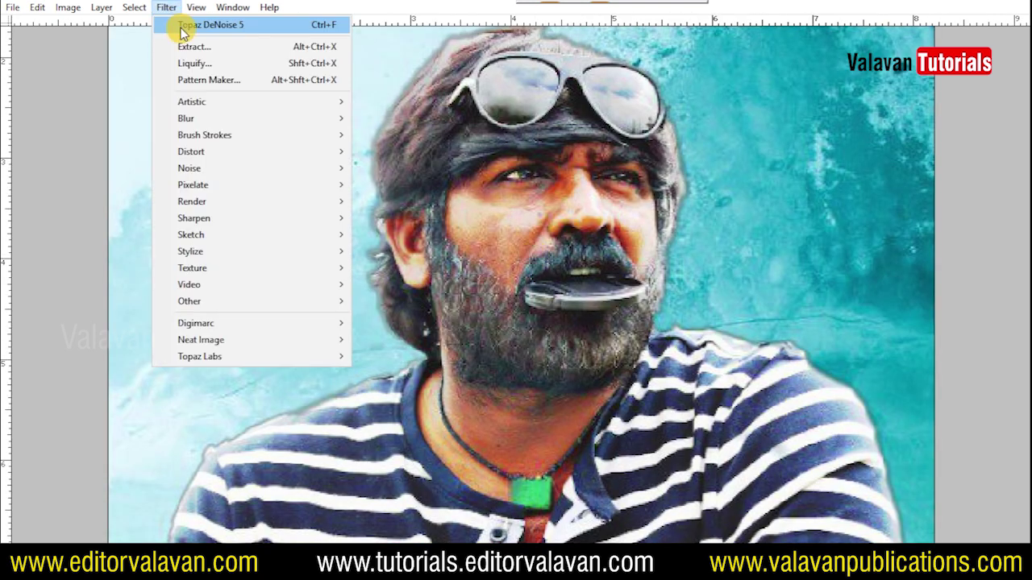
click(185, 23)
right_click(481, 255)
click(525, 268)
key(ctrl+plus)
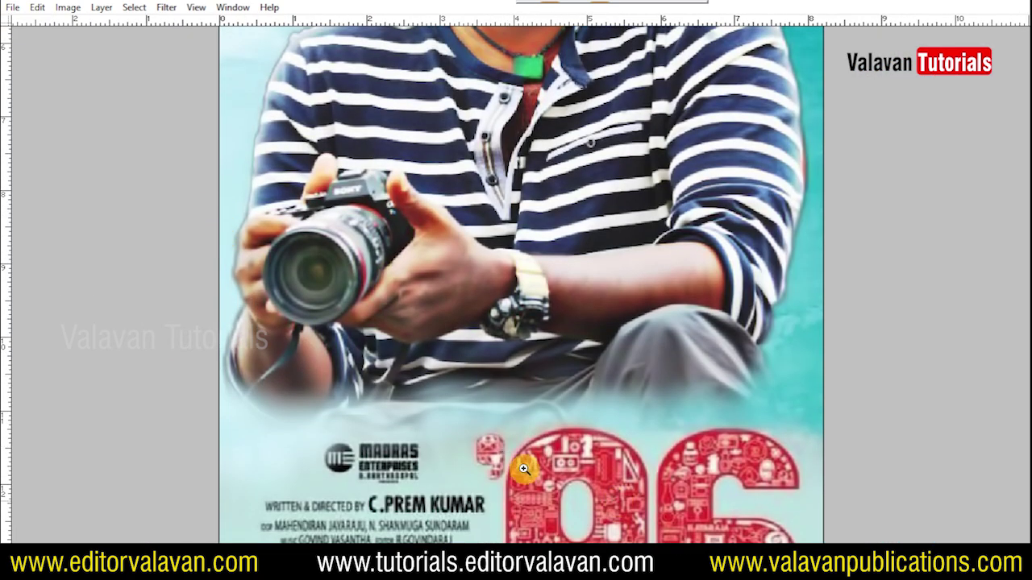
key(ctrl+plus)
scroll(129, 361, up, 2)
Step: Pen-trace the man's left arm and shoulder, then up past neck, ear, hair and head top
click(48, 229)
click(68, 153)
scroll(64, 201, up, 5)
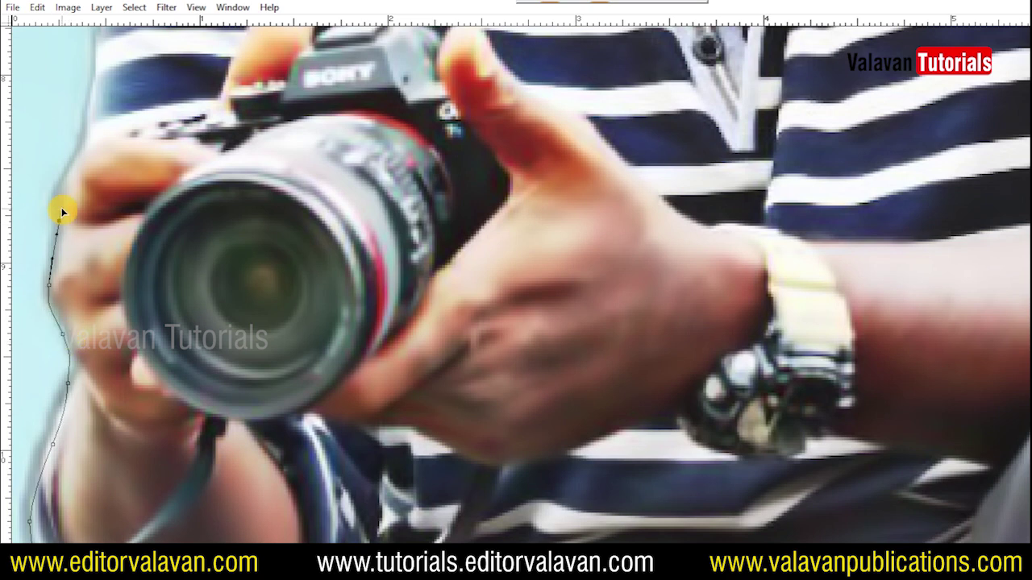
scroll(56, 226, up, 2)
scroll(46, 243, up, 2)
scroll(49, 282, up, 5)
click(62, 305)
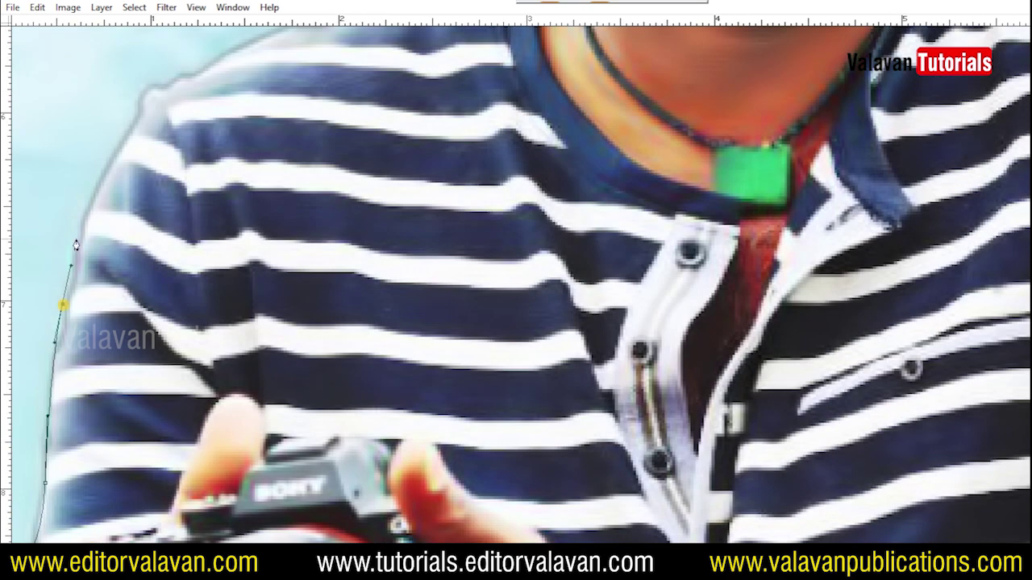
scroll(75, 244, up, 3)
drag(277, 122, 215, 265)
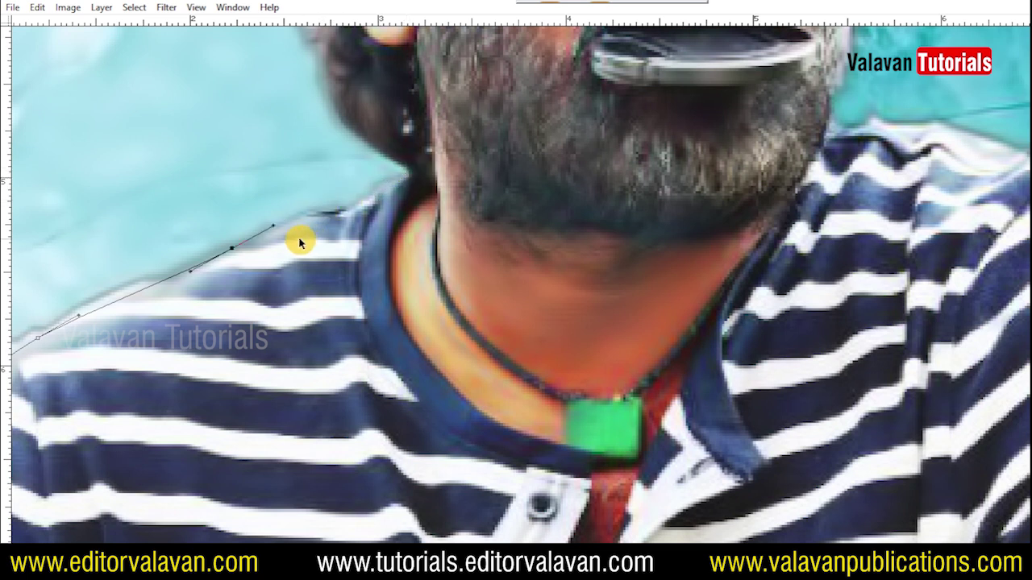
click(404, 186)
click(334, 111)
scroll(334, 111, up, 5)
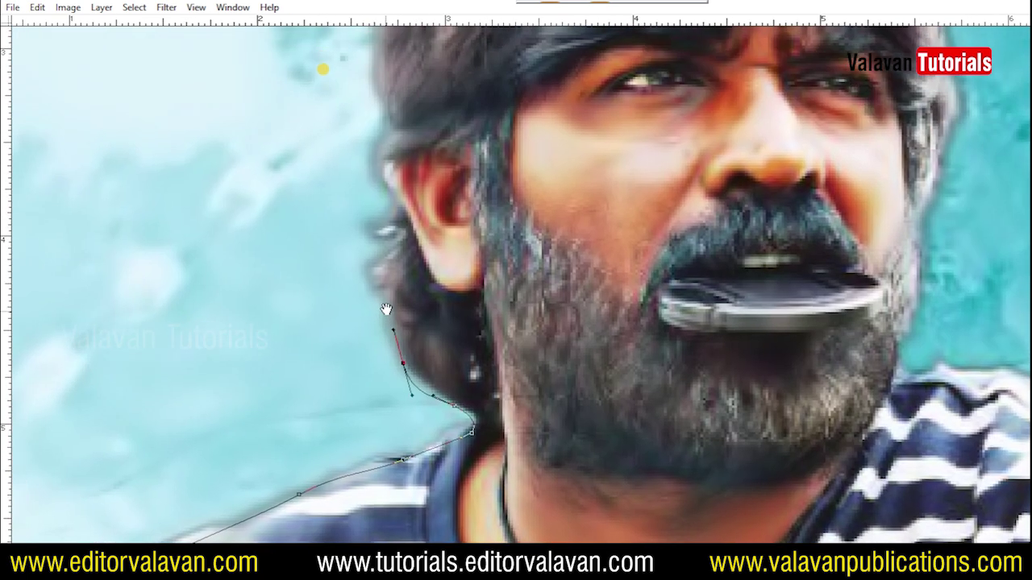
scroll(384, 184, up, 5)
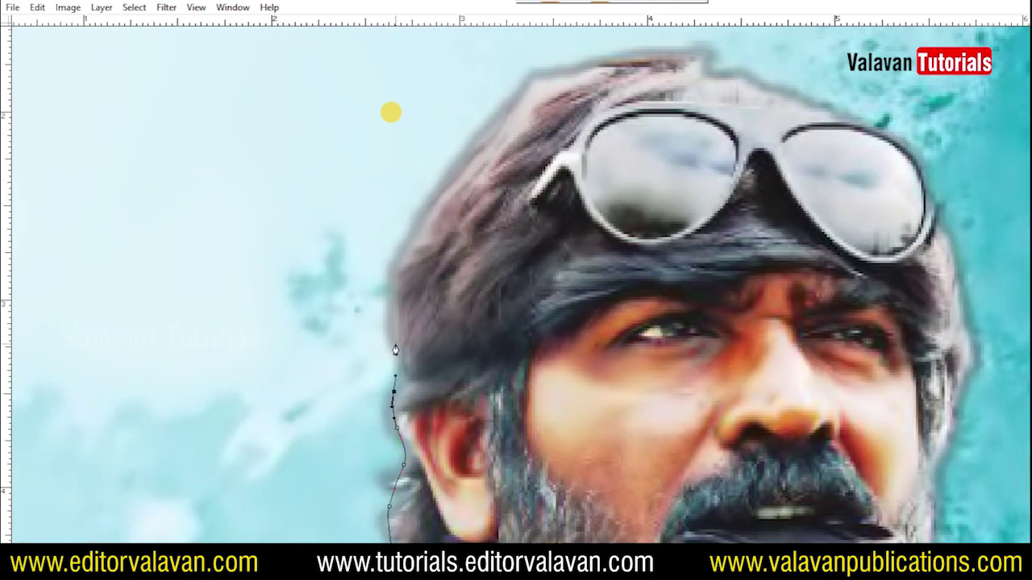
mouse_move(443, 182)
mouse_down()
mouse_move(403, 288)
mouse_move(403, 230)
mouse_up()
drag(522, 244, 553, 256)
Step: Trace past the glasses, beard, shoulders and arm, close the path and load it as a selection
click(731, 357)
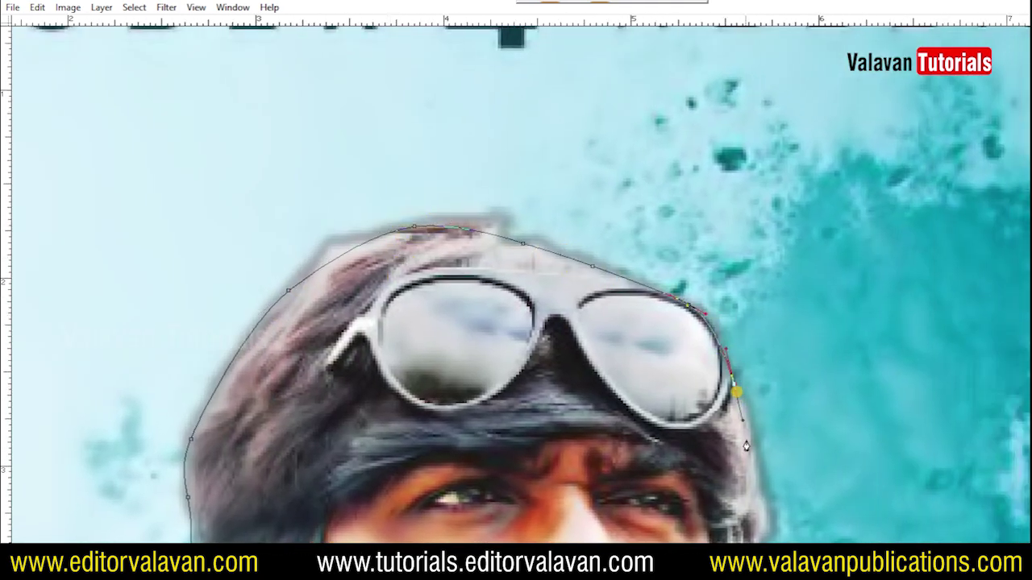
click(756, 439)
scroll(755, 439, down, 5)
click(686, 502)
scroll(686, 502, down, 5)
drag(724, 221, 750, 234)
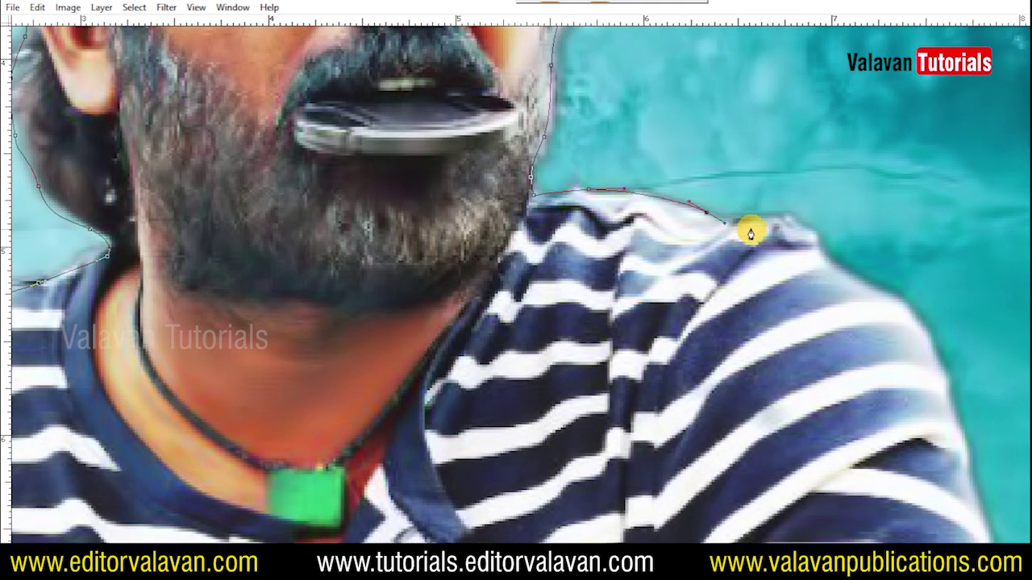
scroll(846, 277, down, 3)
drag(914, 258, 922, 272)
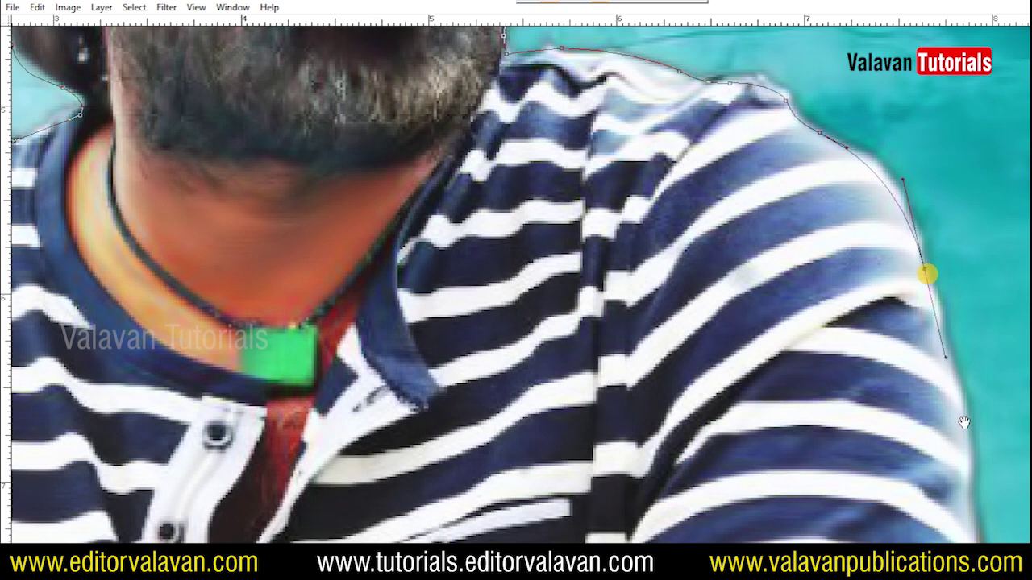
scroll(978, 287, down, 4)
click(967, 330)
scroll(995, 237, down, 5)
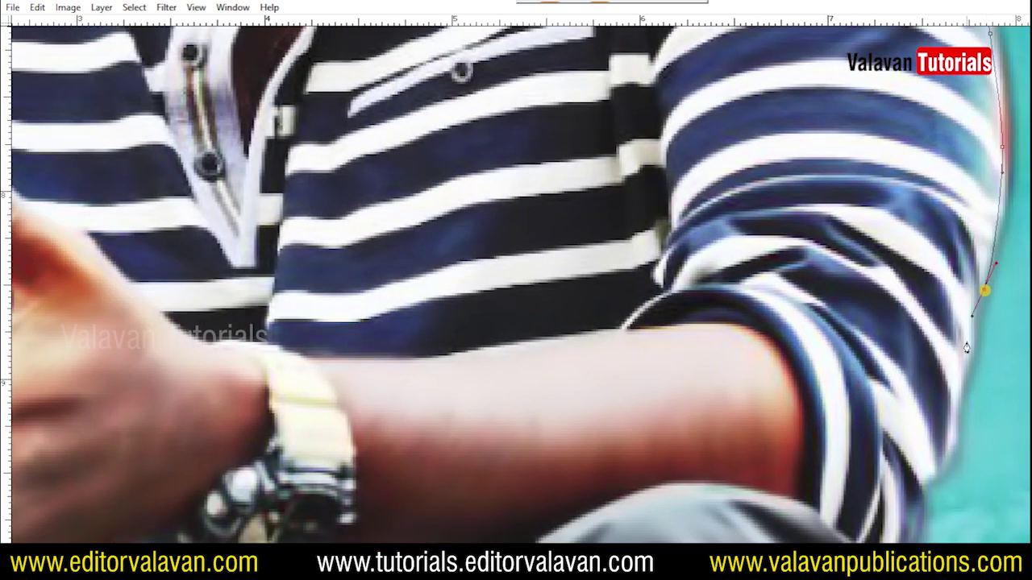
scroll(1006, 220, down, 3)
scroll(737, 304, down, 5)
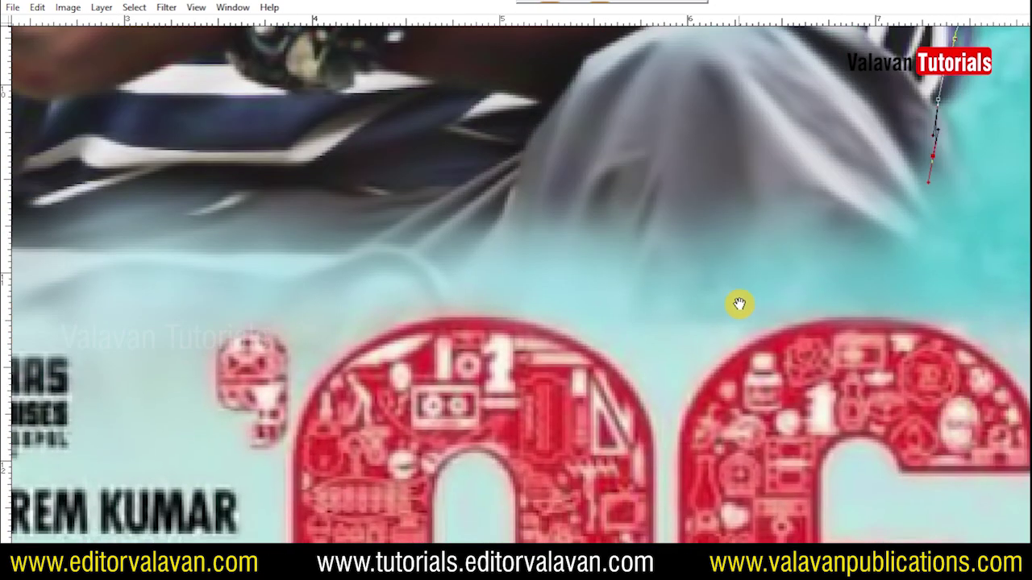
scroll(736, 252, right, 10)
click(88, 266)
key(ctrl+Return)
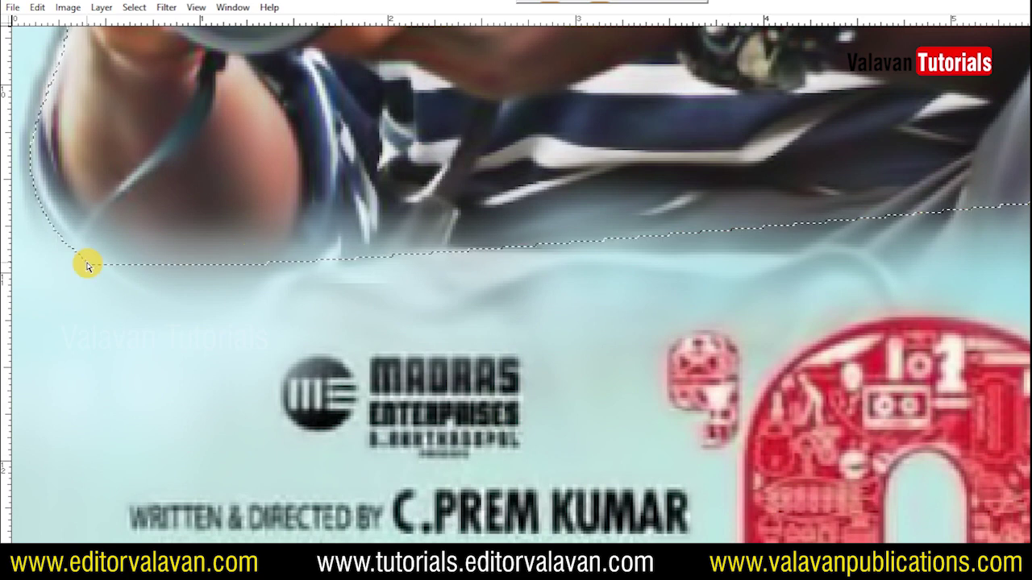
key(ctrl+0)
Step: Feather the selection and paste the striped-shirt man into the banner left of the seated man
key(shift+F6)
key(Return)
key(ctrl+Tab)
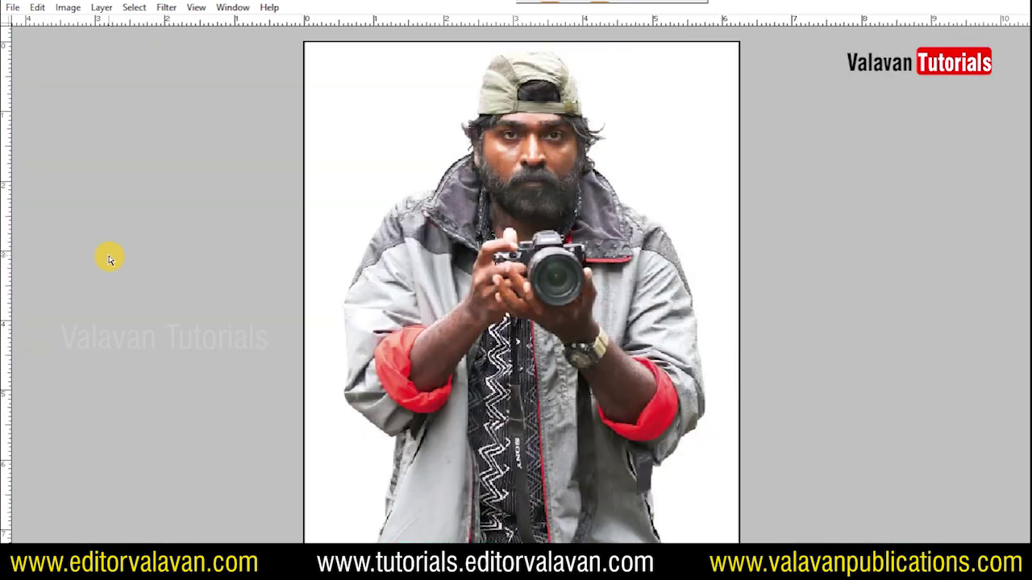
key(ctrl+Tab)
key(ctrl+t)
mouse_move(542, 296)
mouse_down()
mouse_move(451, 292)
mouse_move(484, 174)
mouse_up()
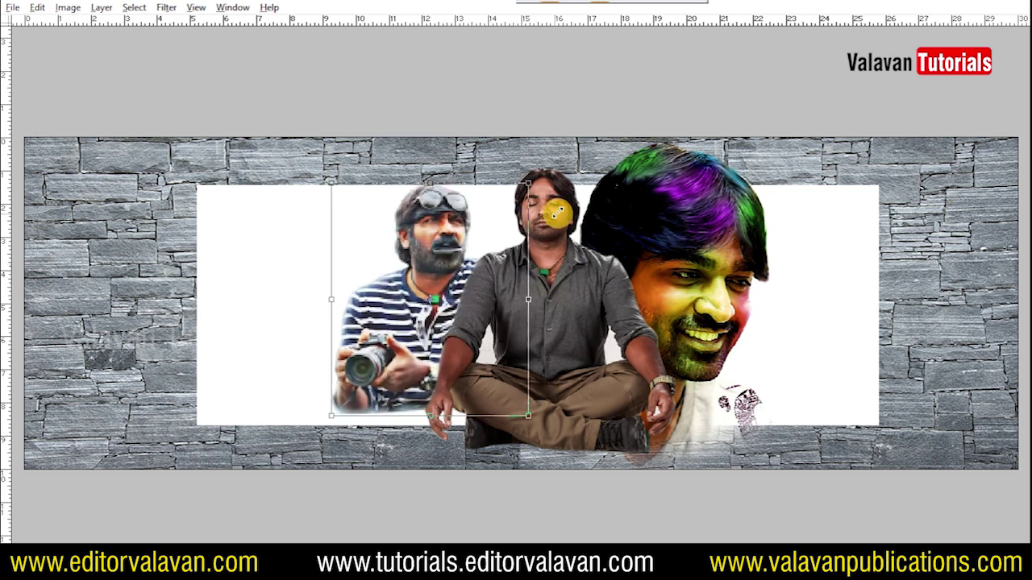
key(Return)
Step: Enlarge the camera-man cut-out, shift it left, and fade its bottom edge into the wall
key(ctrl+t)
drag(497, 195, 474, 225)
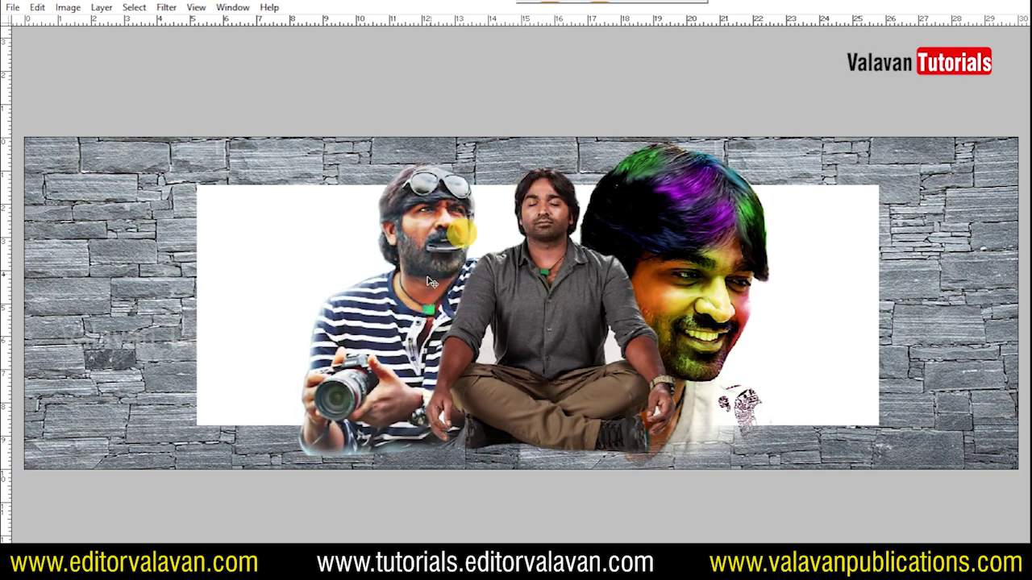
drag(408, 290, 375, 283)
key(Return)
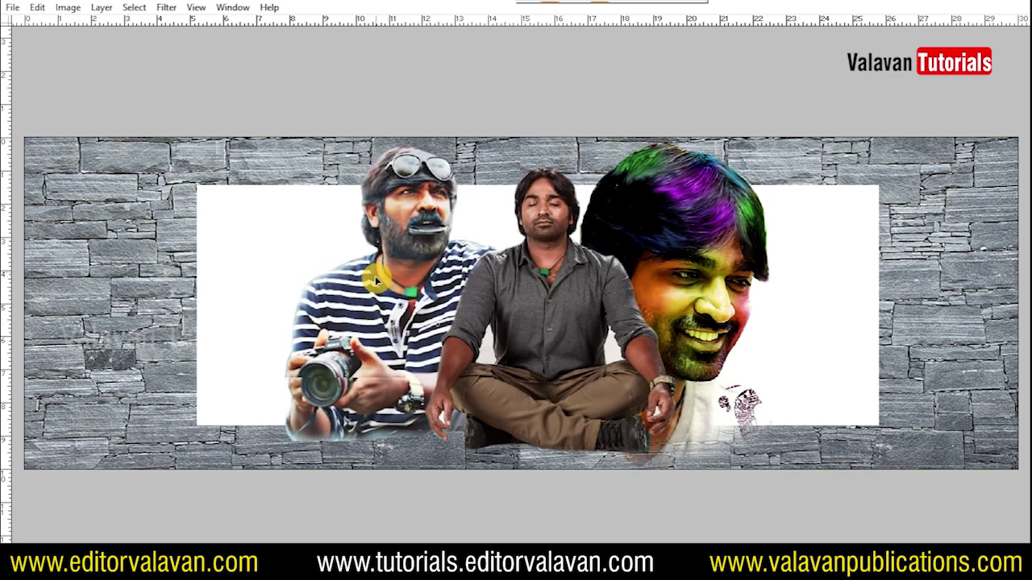
drag(290, 439, 399, 440)
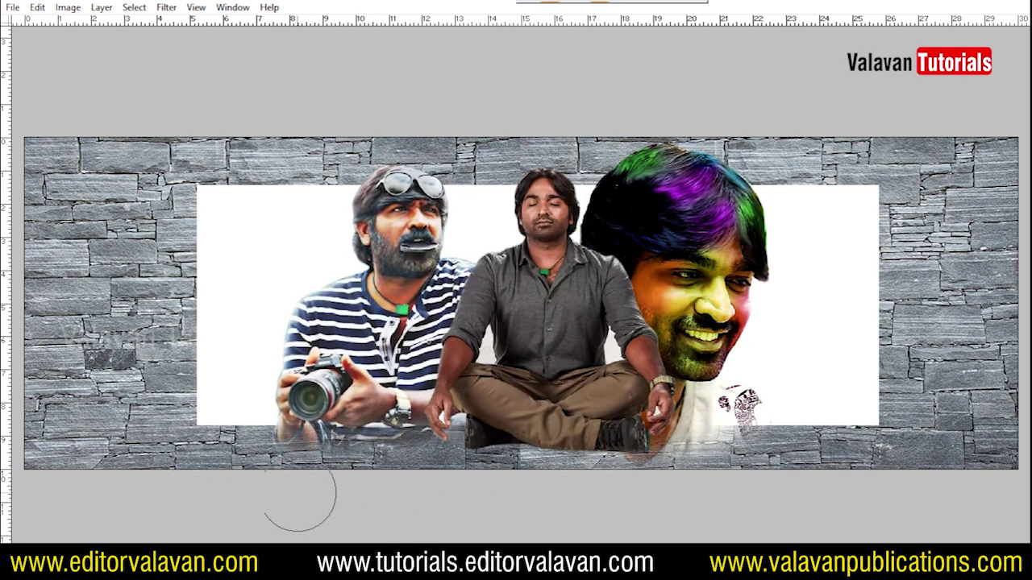
Step: Rescale the camera man, rearrange the colourful-hair portrait and meditating man, and enlarge the white backdrop
key(ctrl+t)
drag(524, 162, 540, 146)
mouse_move(484, 211)
mouse_down()
mouse_move(389, 300)
mouse_move(388, 288)
mouse_up()
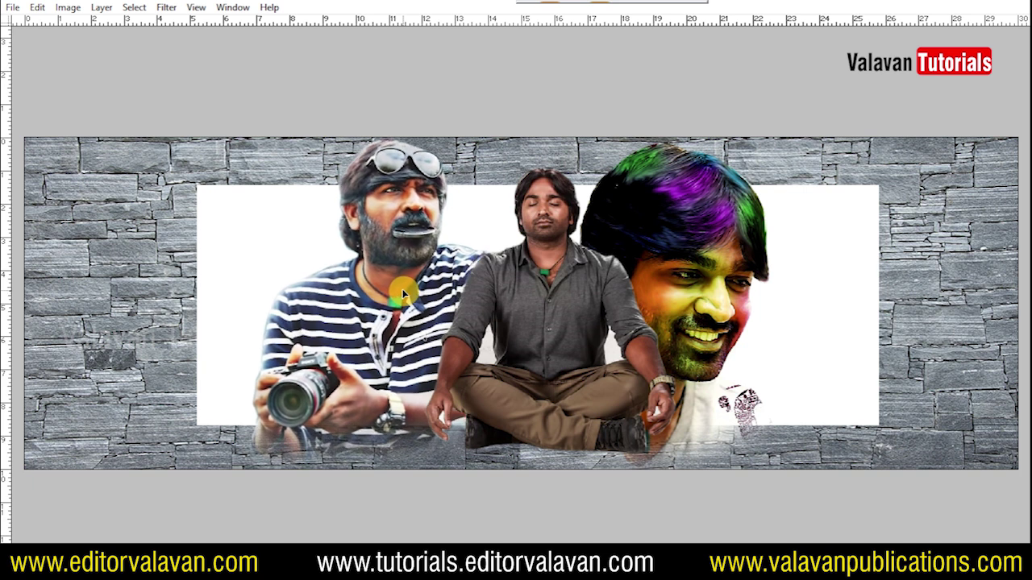
mouse_move(661, 237)
mouse_down()
mouse_move(704, 270)
mouse_move(723, 269)
mouse_up()
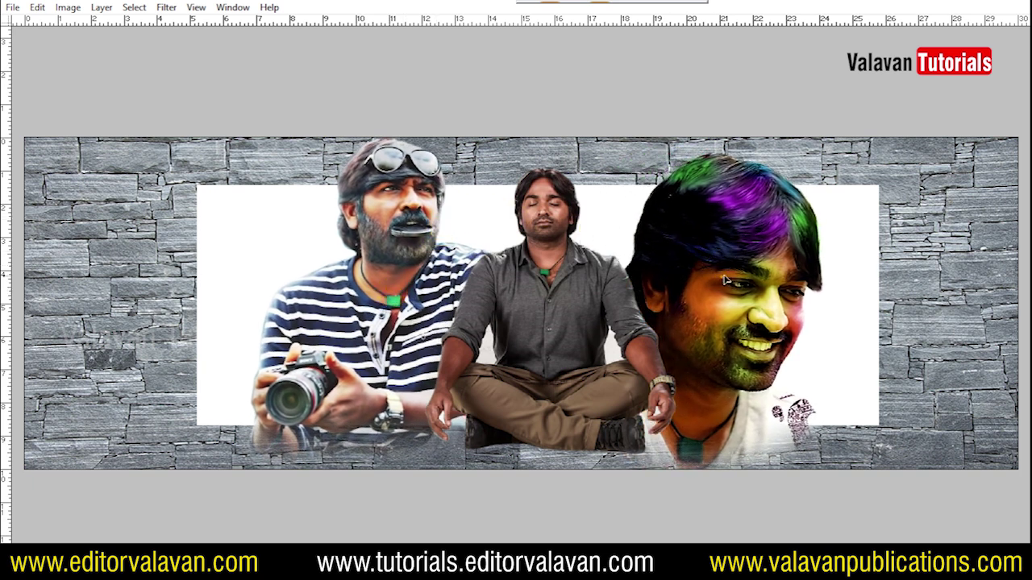
drag(589, 279, 595, 280)
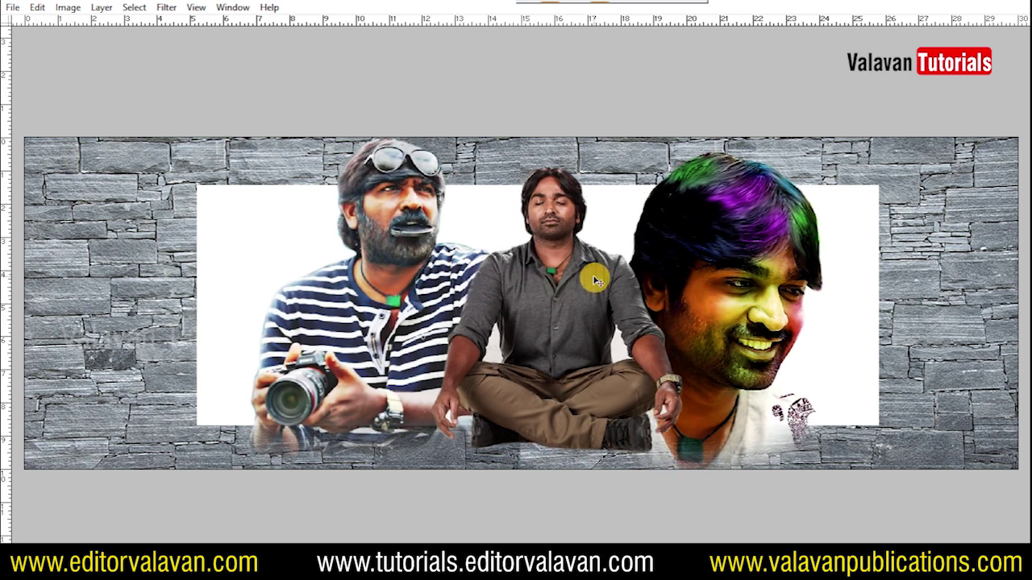
drag(376, 231, 367, 240)
drag(476, 222, 508, 220)
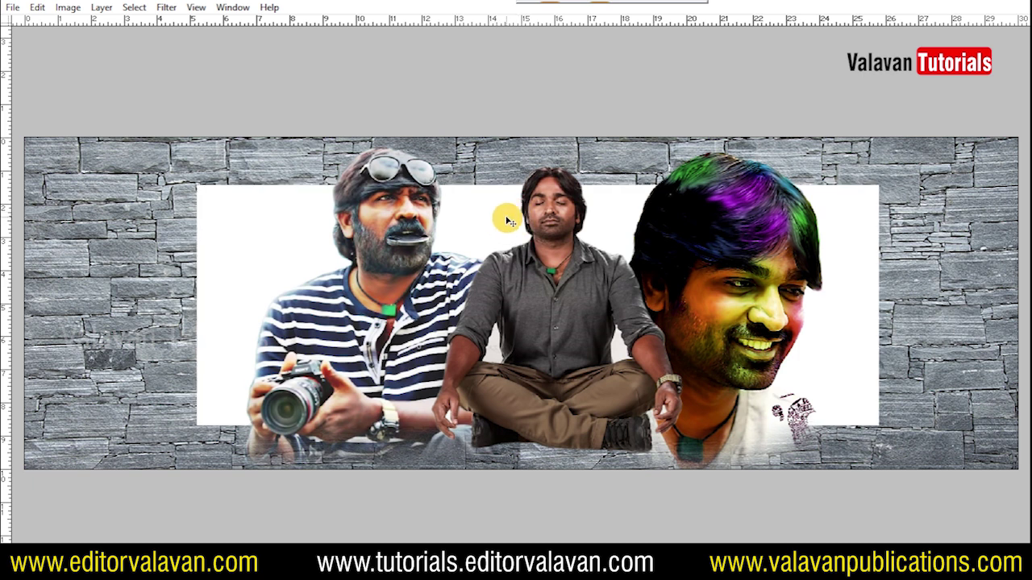
key(ctrl+t)
drag(879, 185, 888, 184)
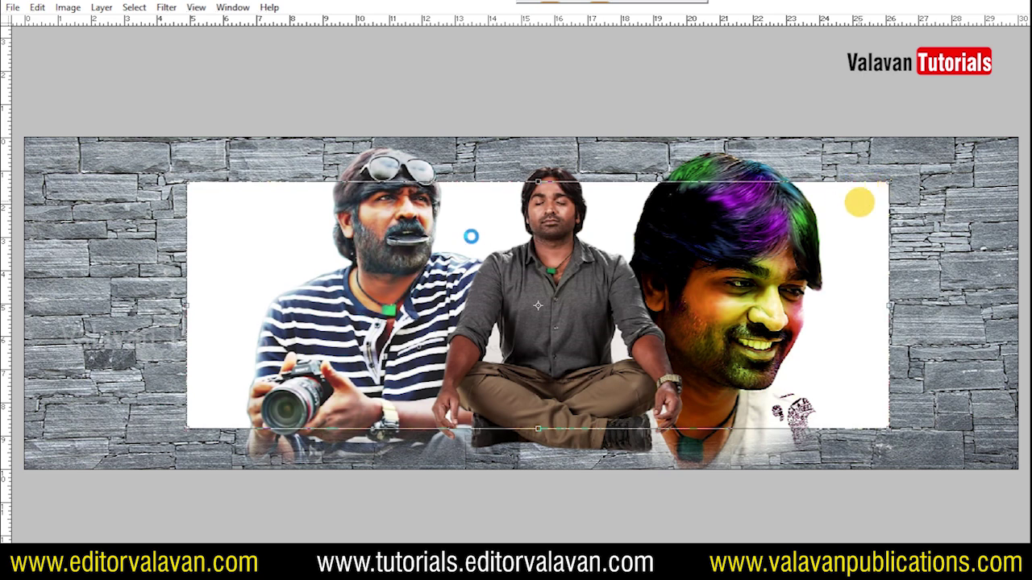
Step: Commit the enlarged backdrop, pick dark grey as foreground, and try a grey fill (undone)
key(Return)
key(Tab)
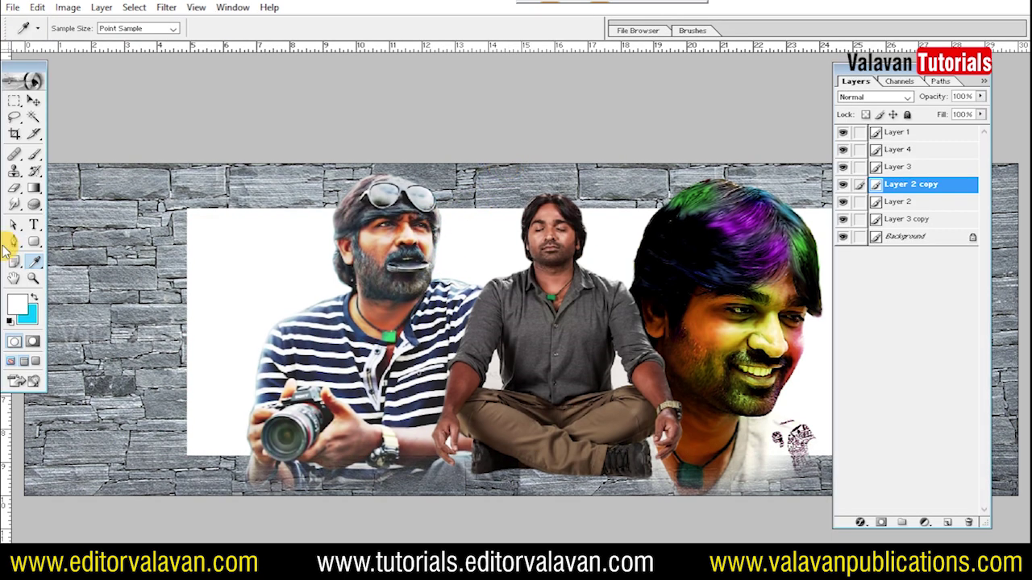
click(17, 305)
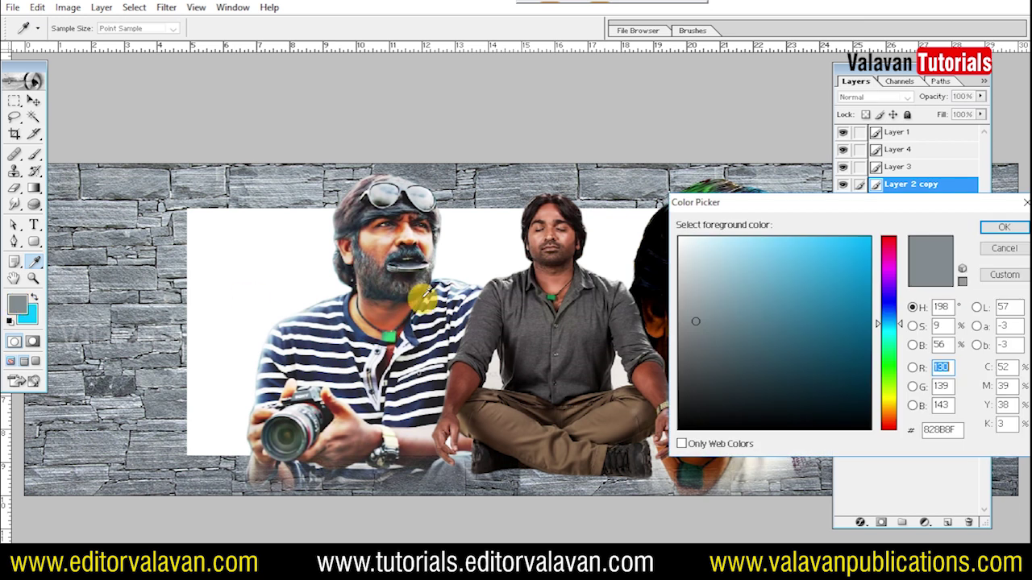
drag(707, 349, 684, 369)
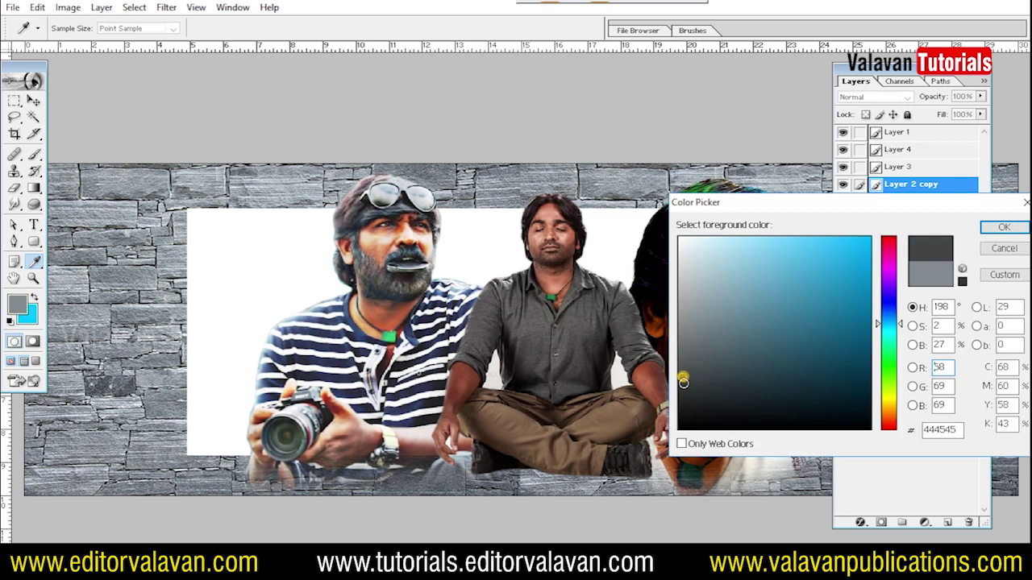
key(Return)
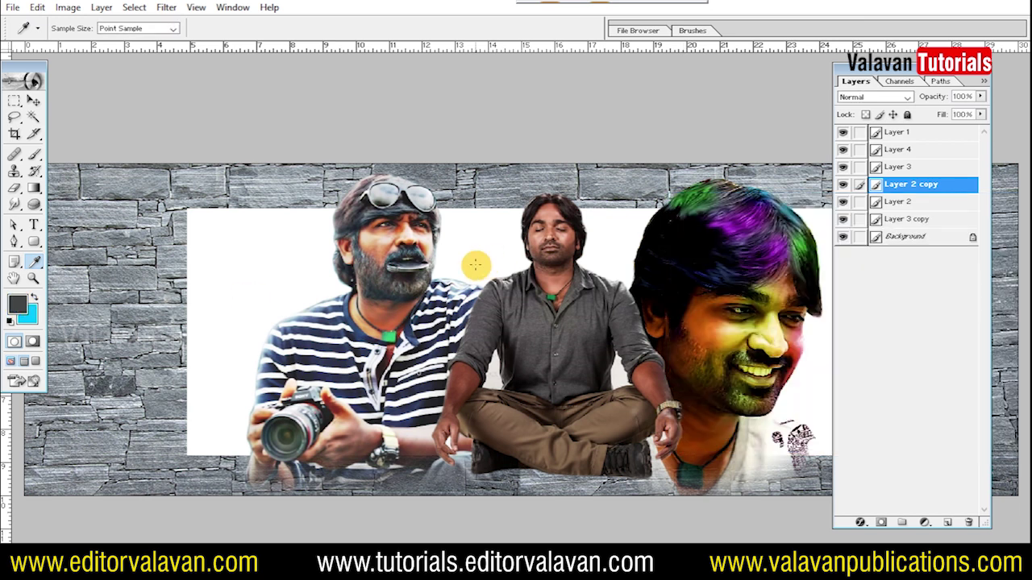
key(alt+BackSpace)
key(Tab)
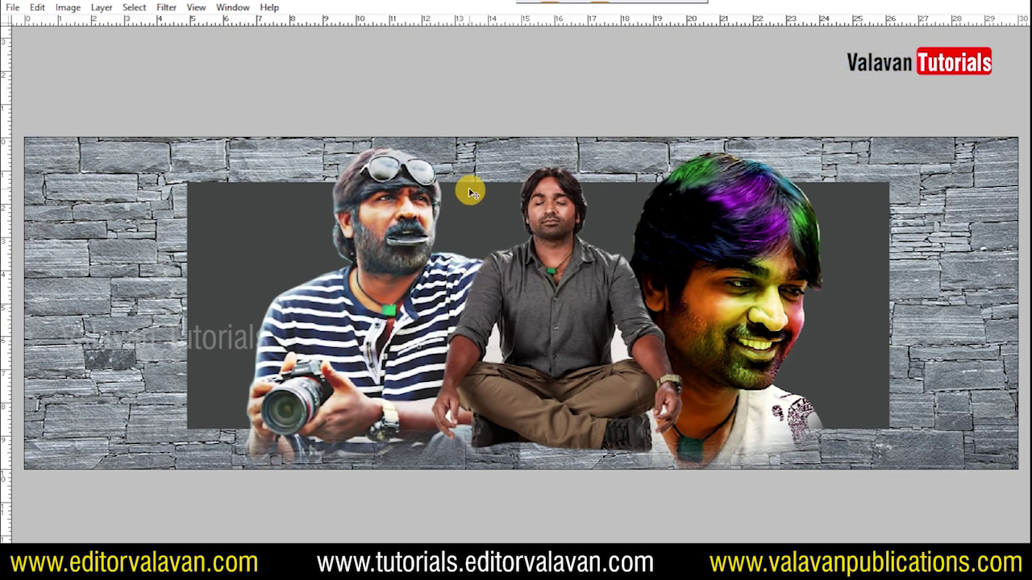
key(ctrl+z)
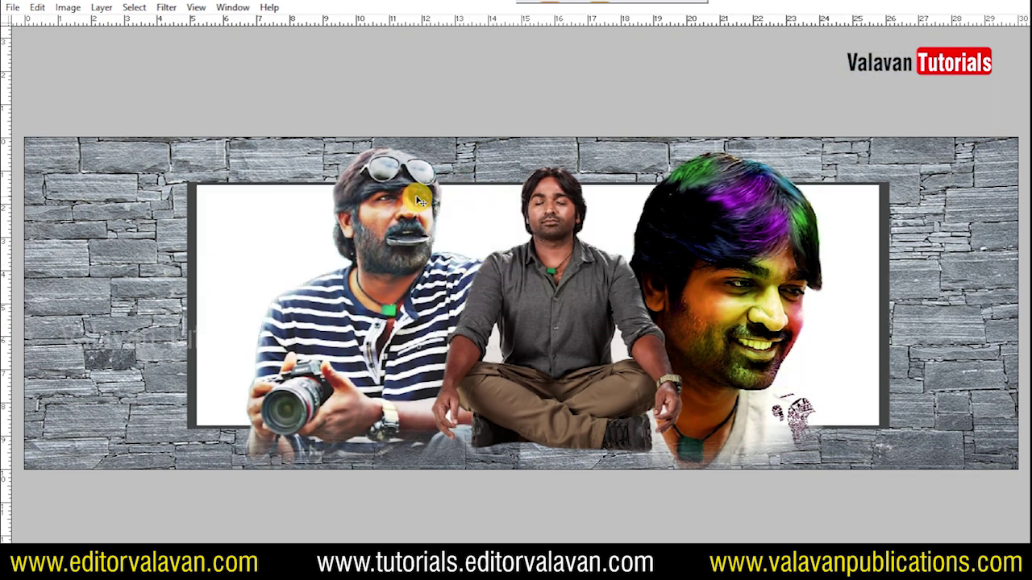
Step: Transform the backdrop layer and align it with the grey frame using the align buttons
key(ctrl+t)
key(Return)
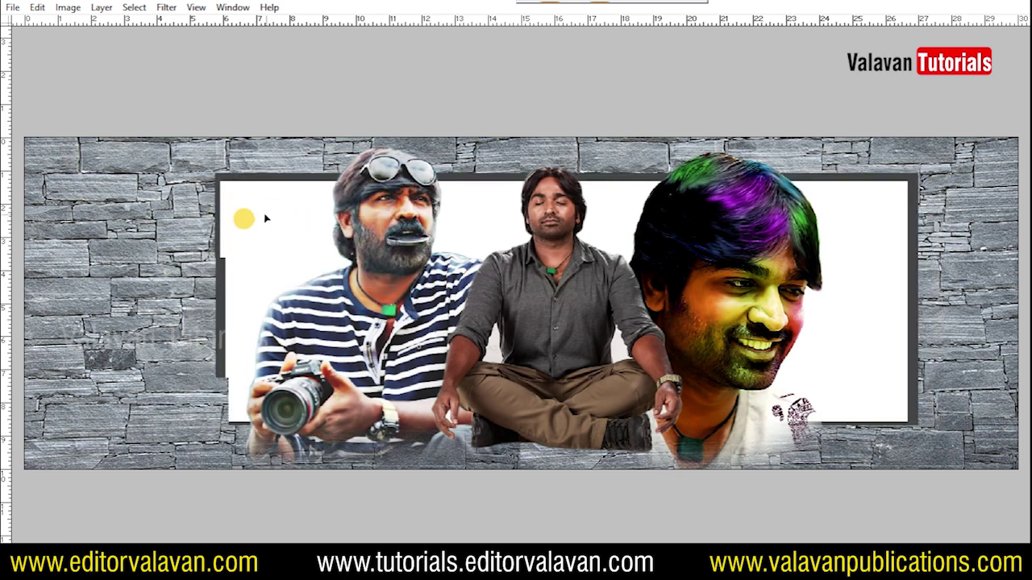
key(Tab)
click(242, 28)
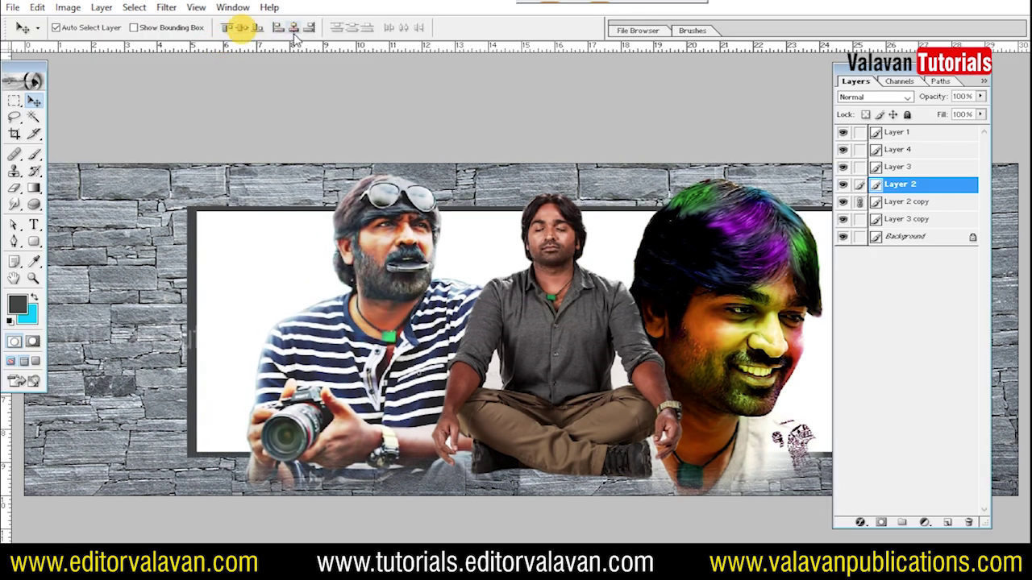
key(Tab)
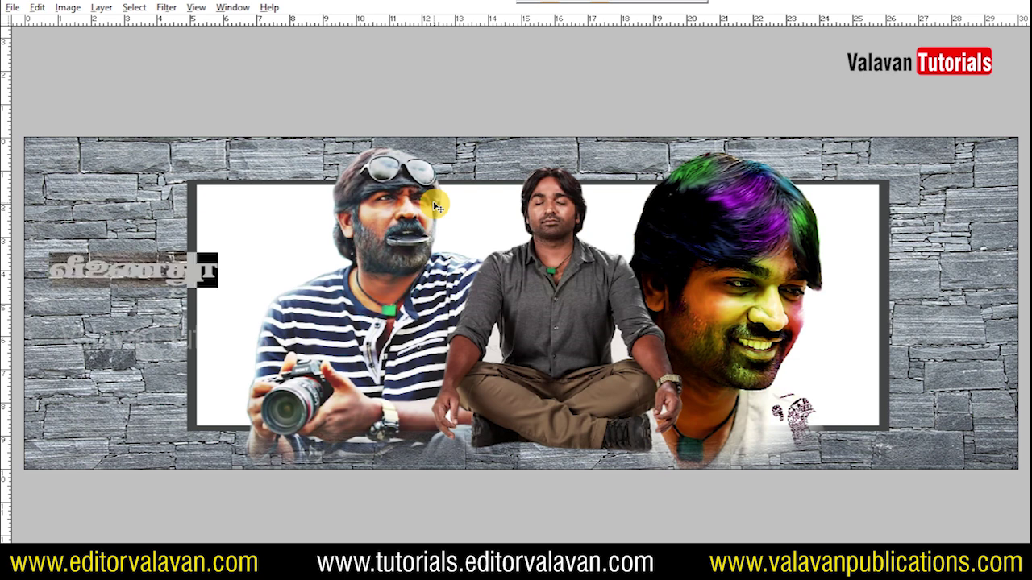
Step: Launch Keyman and type the actor's name in Tamil script as the title text
key(super)
text(keyman)
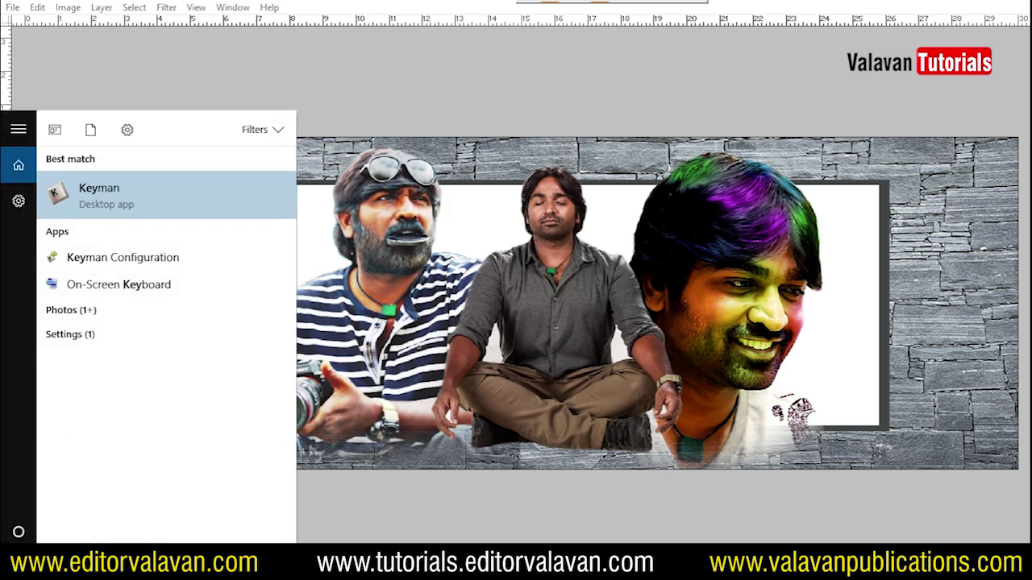
click(158, 198)
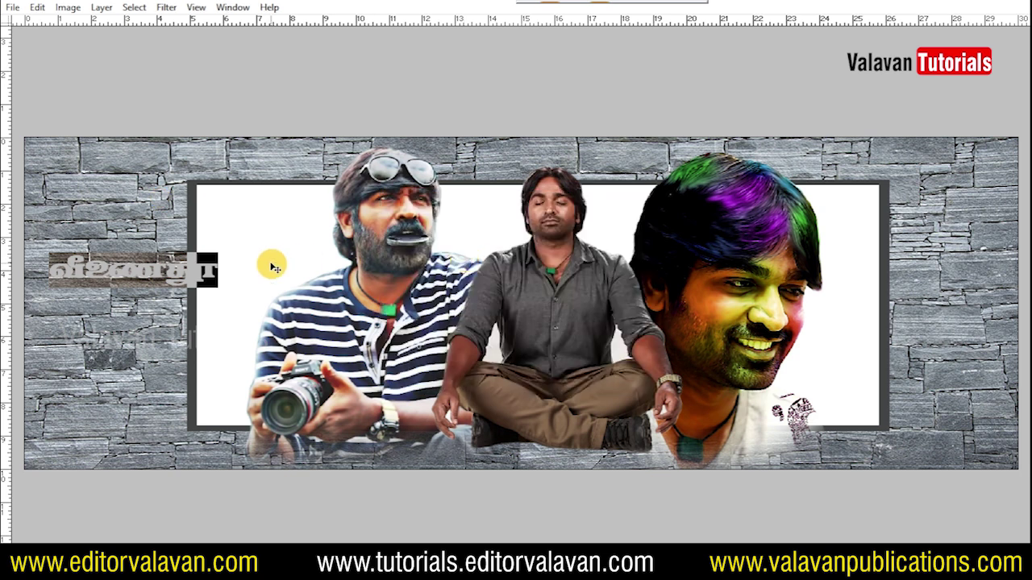
text(வி)
text(ய் சேதுபதி)
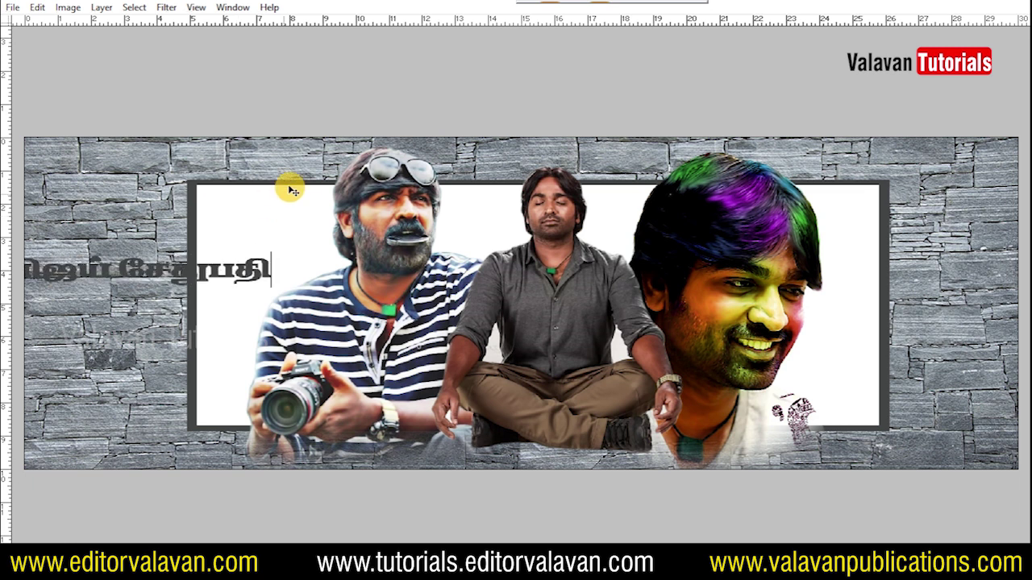
Step: Enlarge the Tamil title across the banner top and nudge it slightly right and down
key(ctrl+t)
mouse_move(661, 152)
mouse_down()
mouse_move(851, 166)
mouse_move(588, 161)
mouse_move(595, 148)
mouse_up()
key(Return)
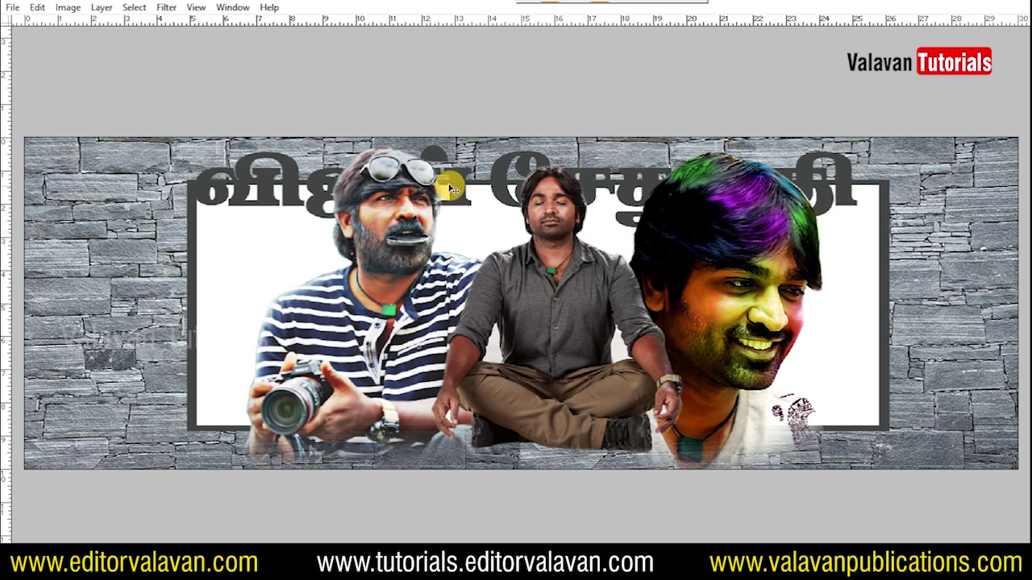
drag(444, 172, 456, 176)
key(Tab)
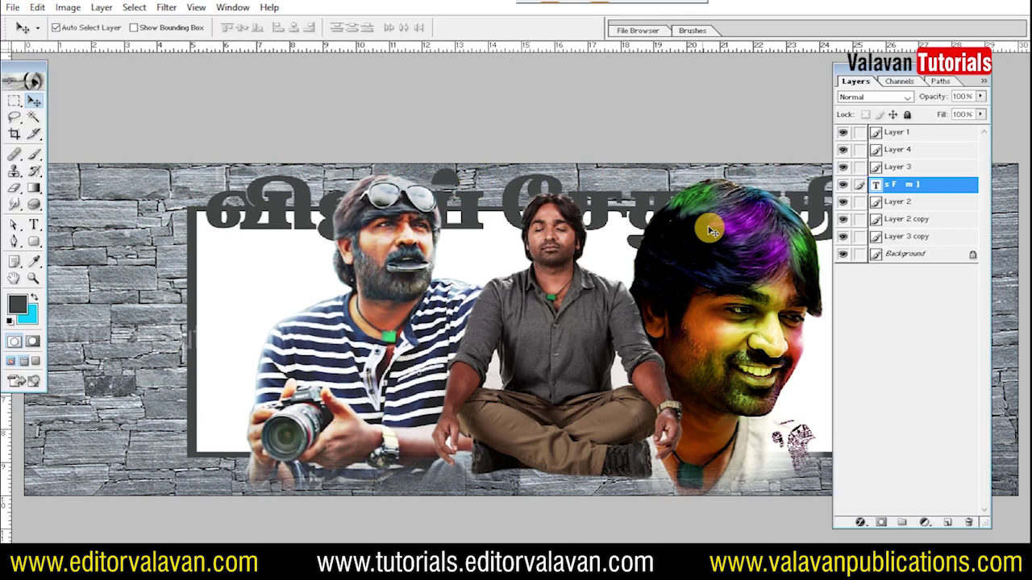
Step: Add a layer mask to the Tamil title and fade its bottom edge with a soft brush
click(881, 523)
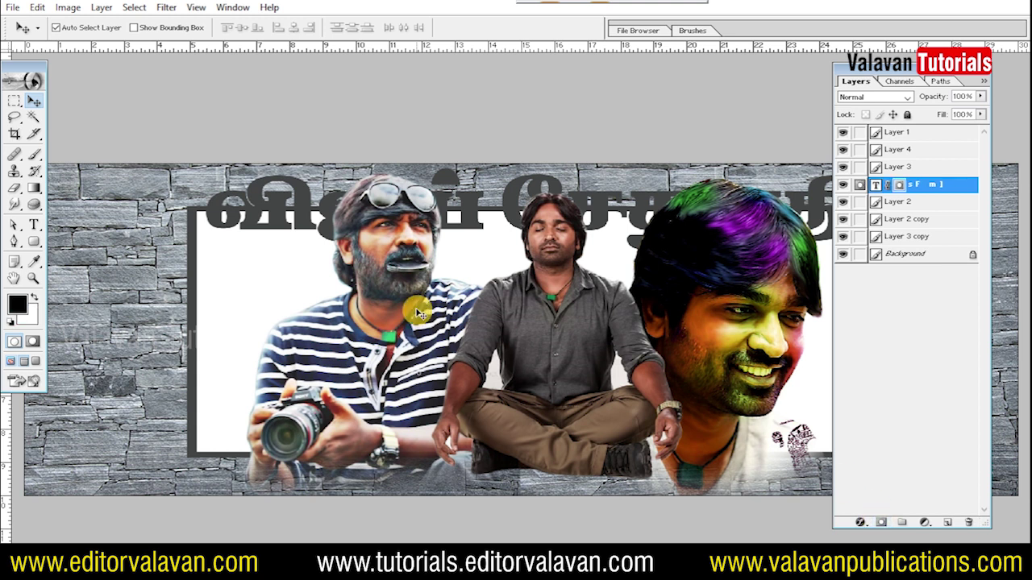
key(e)
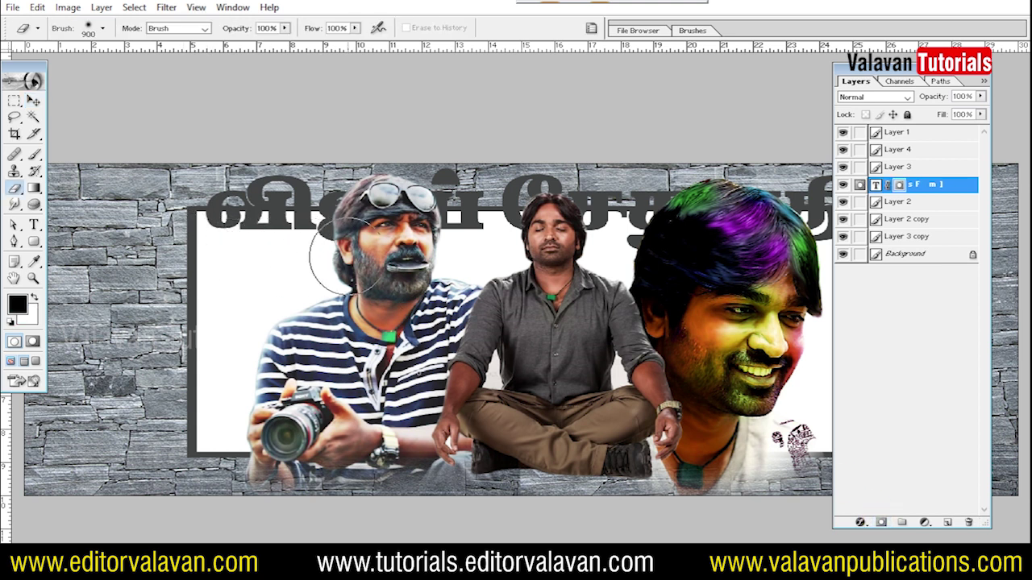
key(b)
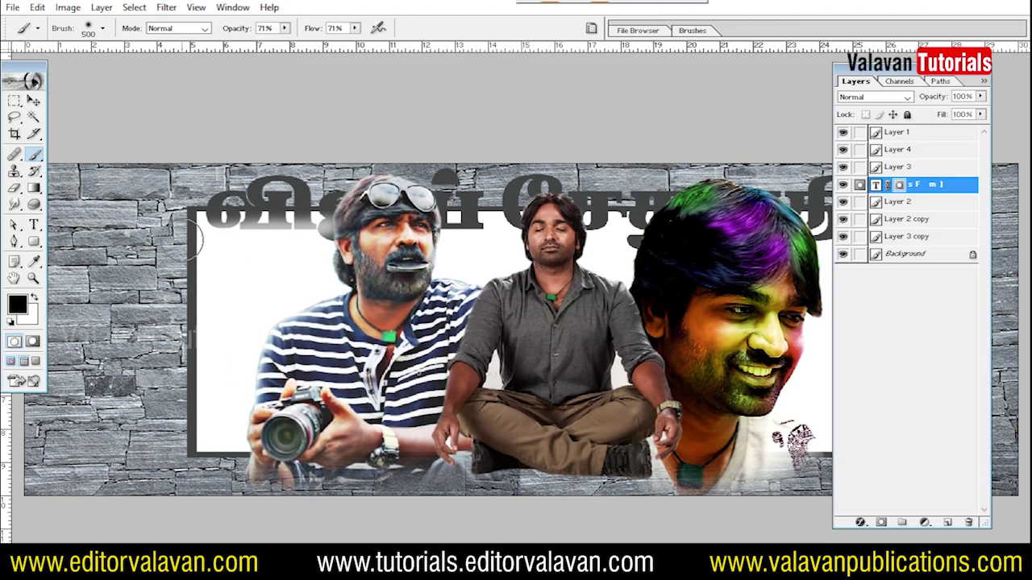
key(Tab)
drag(228, 221, 826, 224)
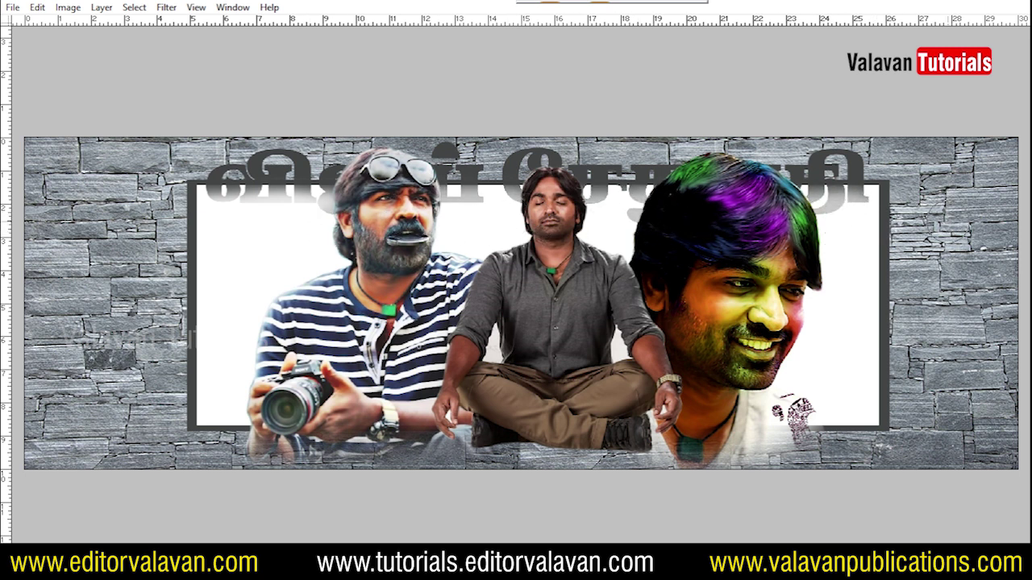
key(Tab)
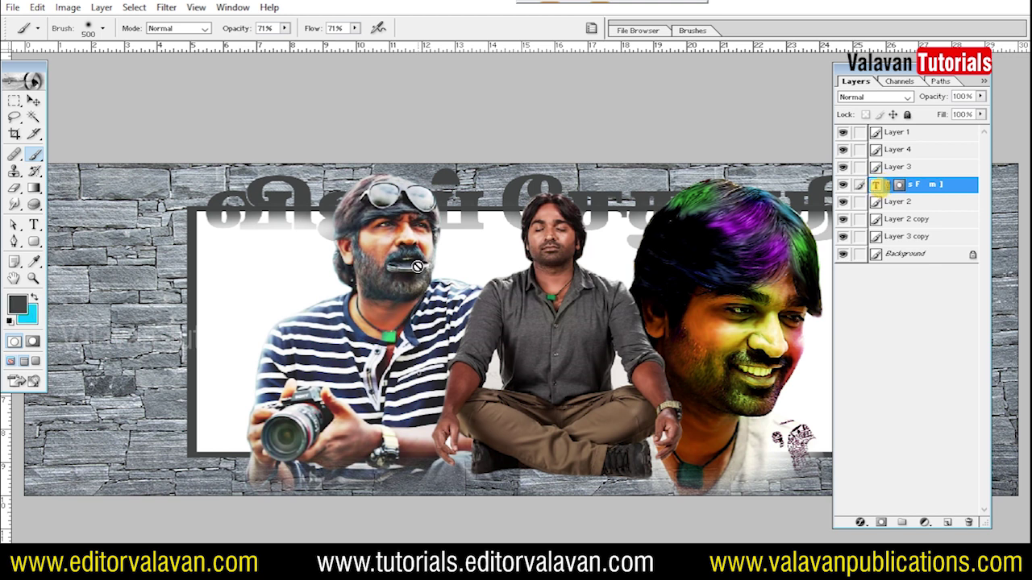
Step: Fill the Tamil title with cyan and set its blend mode to Multiply
key(ctrl+BackSpace)
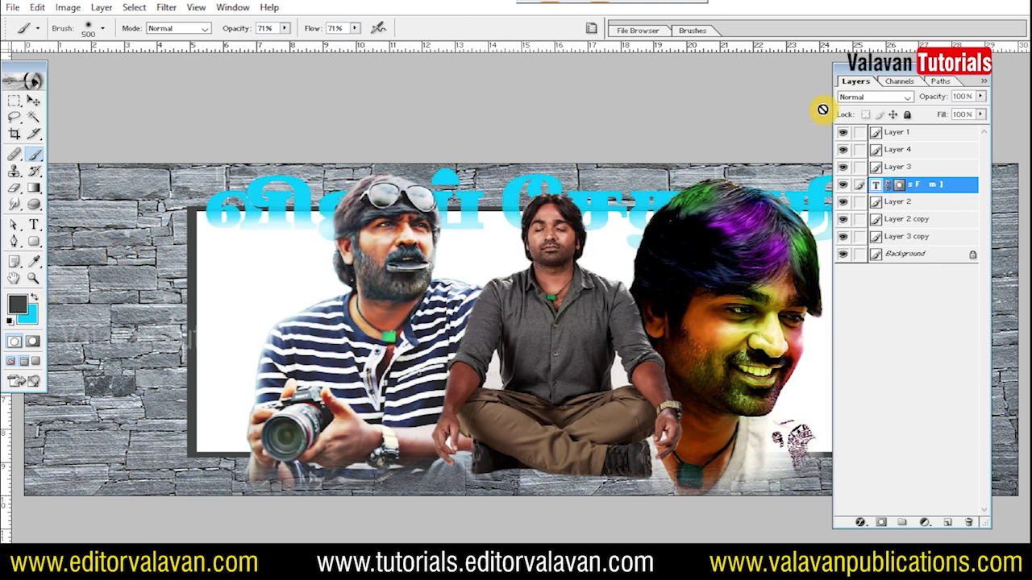
click(856, 96)
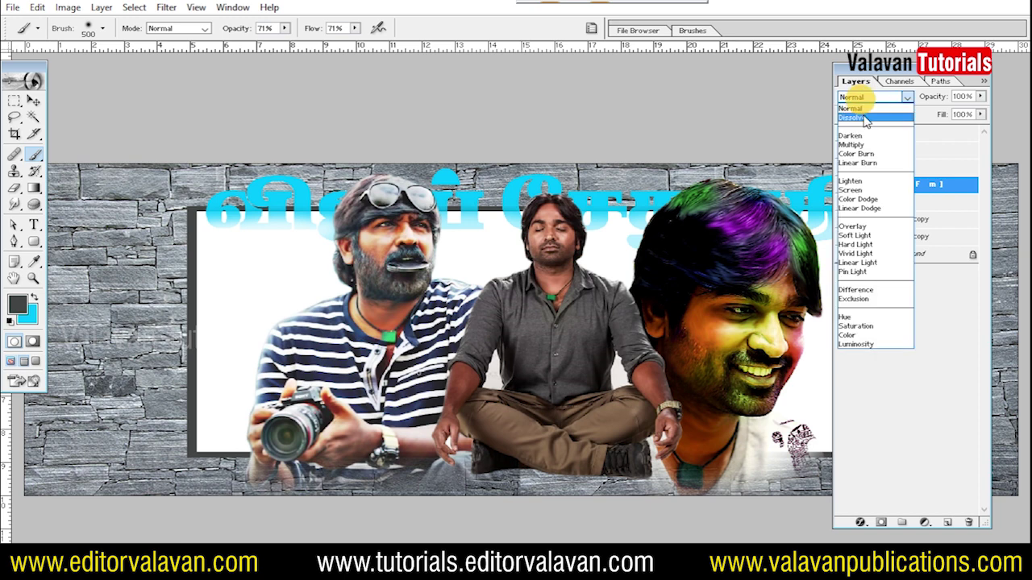
click(865, 117)
key(Down)
key(Down)
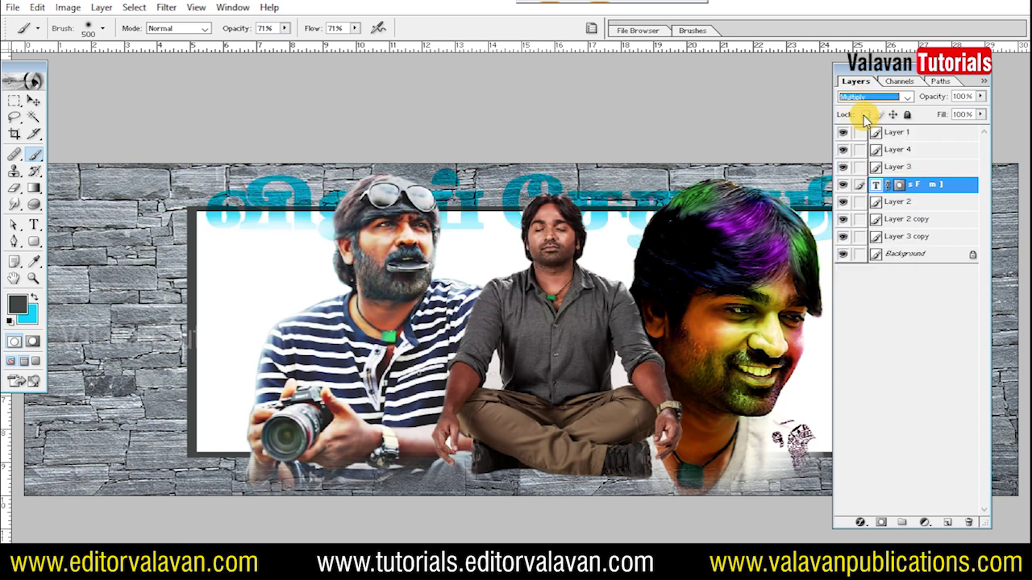
key(Down)
key(Up)
key(Tab)
right_click(633, 256)
click(661, 262)
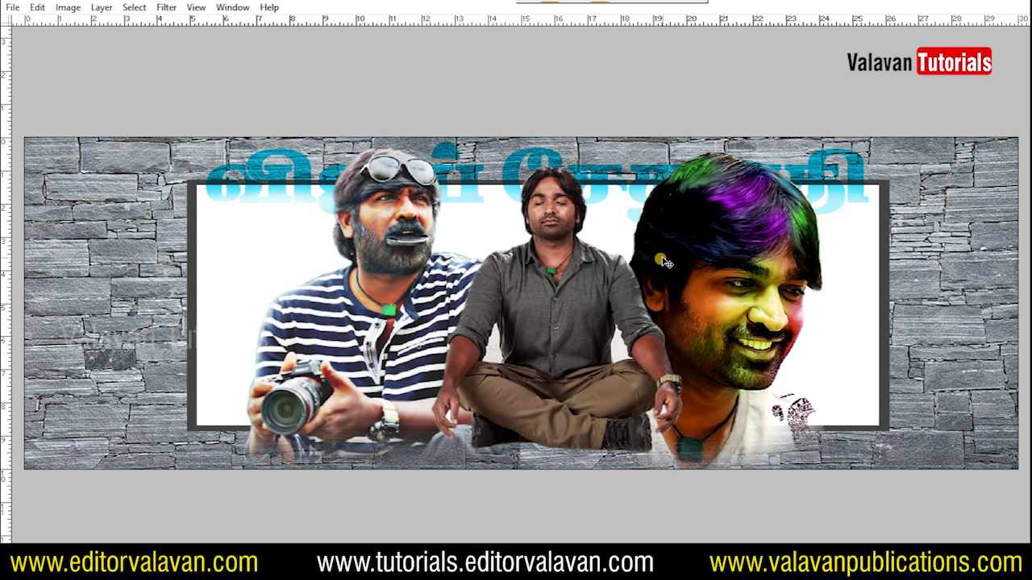
key(ctrl+minus)
key(ctrl+minus)
key(Tab)
key(Tab)
Step: Close the earlier poster without saving and fit the banner on screen
right_click(498, 270)
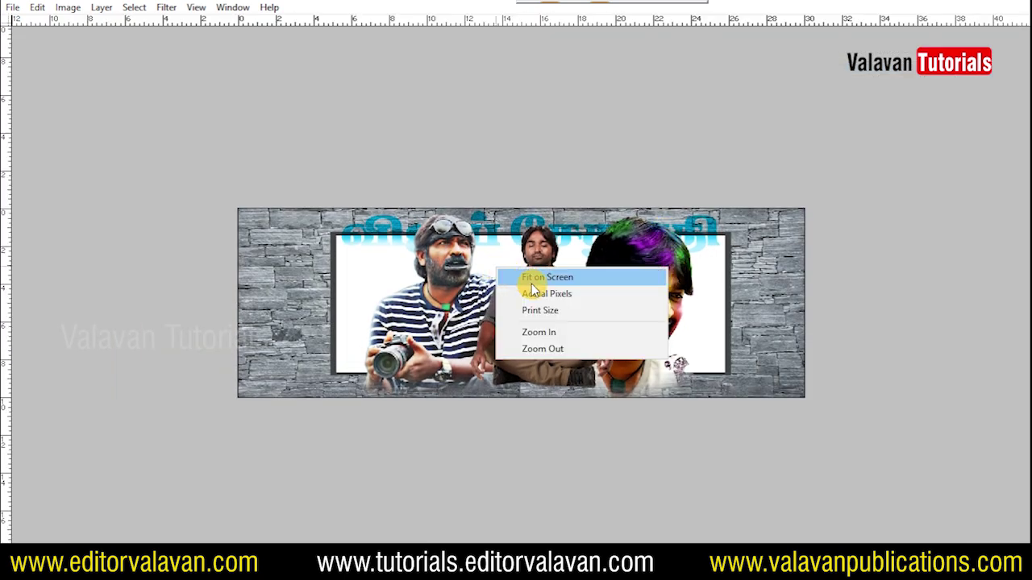
click(533, 279)
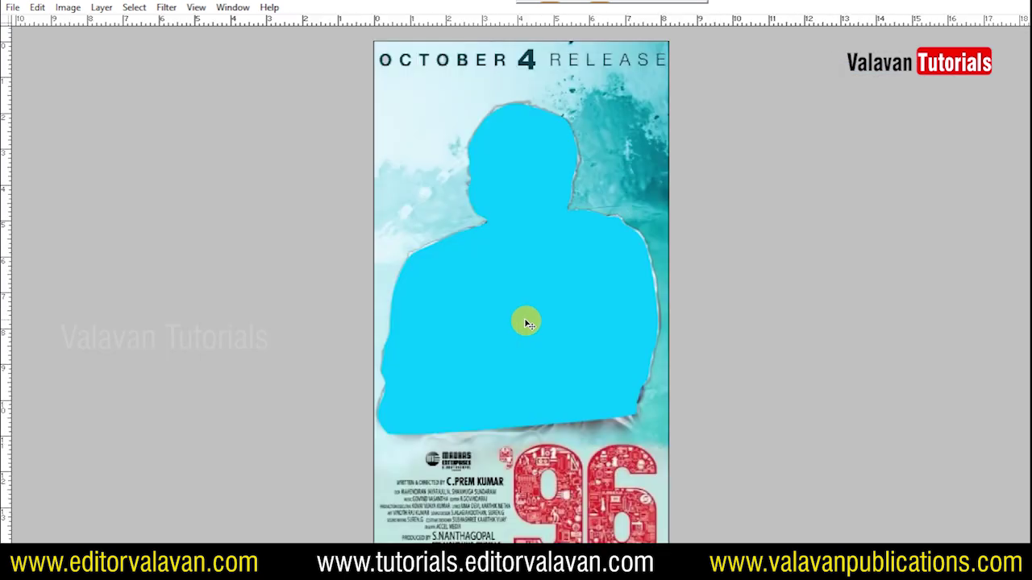
right_click(488, 299)
key(ctrl+w)
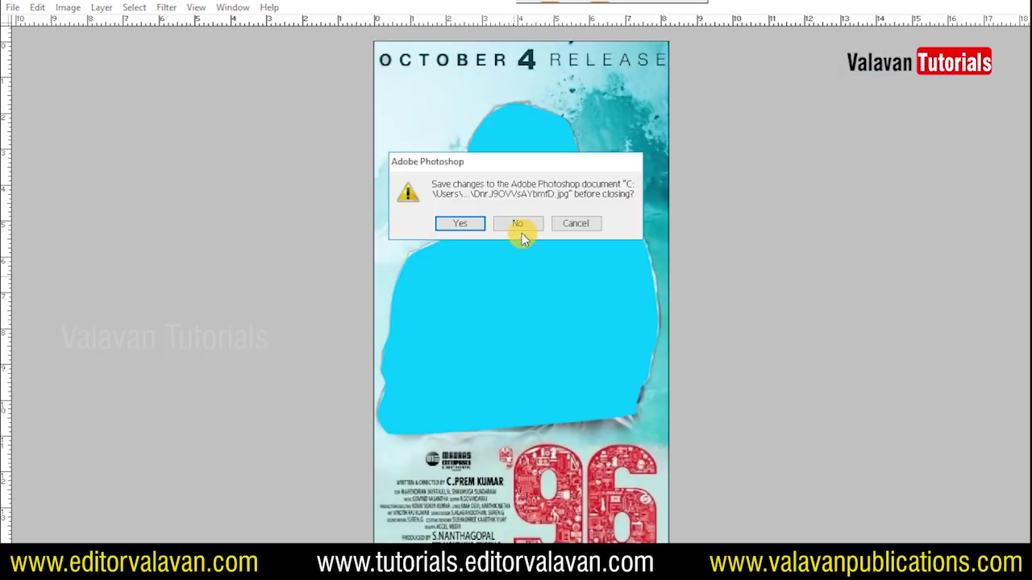
click(521, 226)
key(ctrl+w)
right_click(499, 272)
click(508, 295)
right_click(537, 296)
click(542, 300)
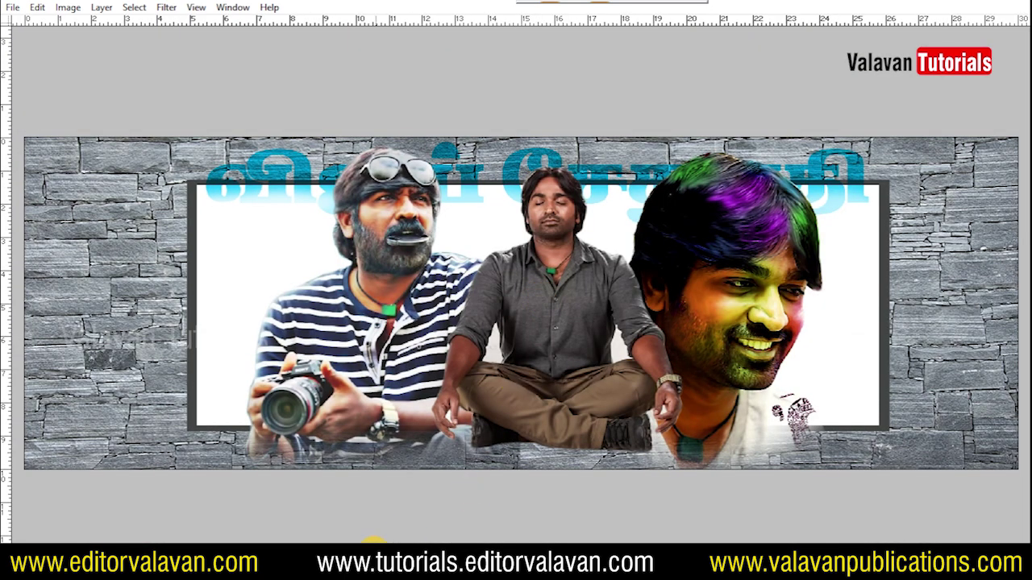
Step: Drag DntAGUXUYAEjEWq.jpg from the 96 movies folder into Photoshop
key(alt+Tab)
click(684, 288)
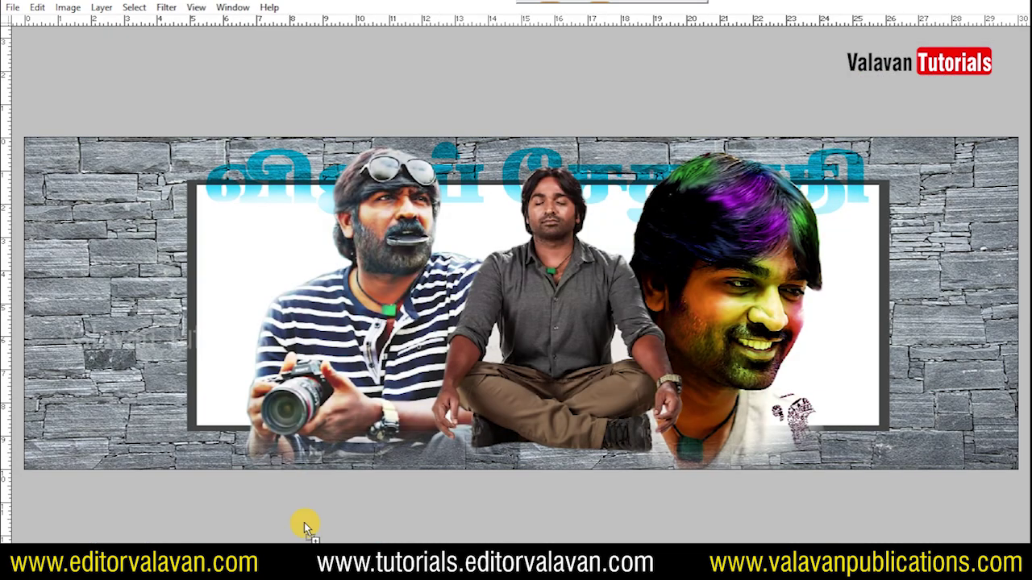
drag(684, 287, 361, 313)
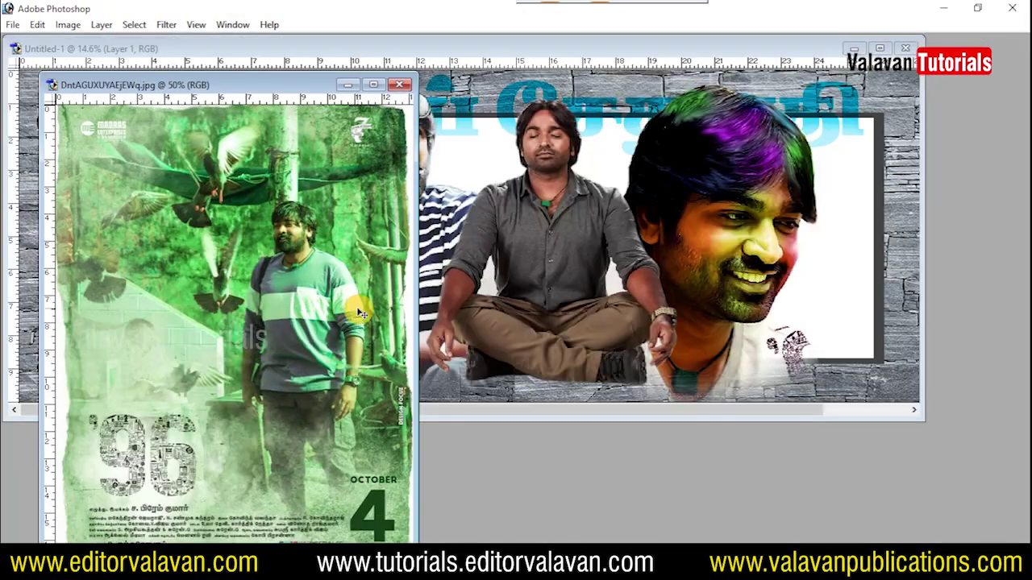
Step: Paste the green poster into the banner, enlarge it at the right edge, and send it backward
key(f)
key(alt+BackSpace)
key(ctrl+w)
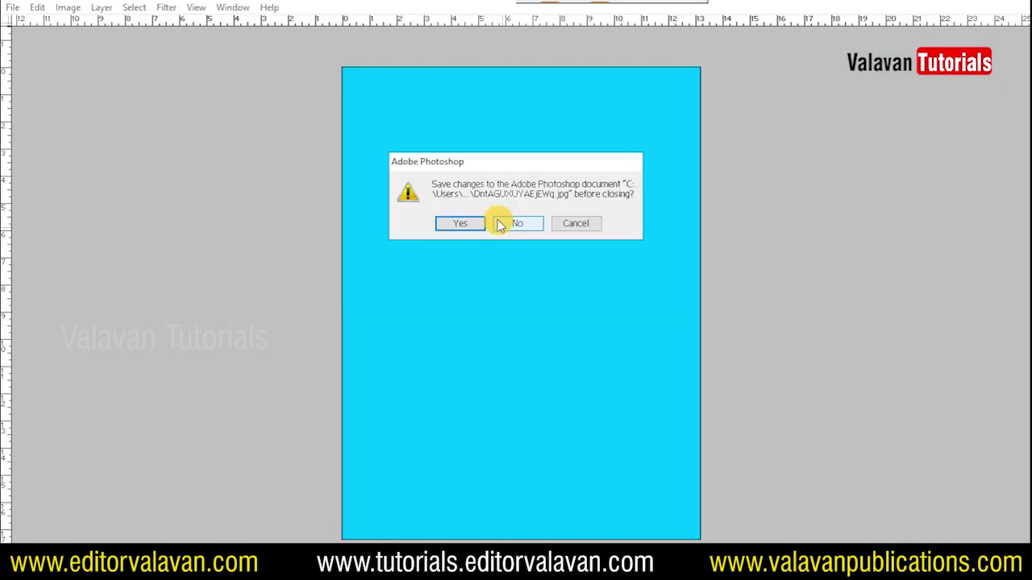
click(517, 224)
key(ctrl+v)
drag(524, 303, 797, 298)
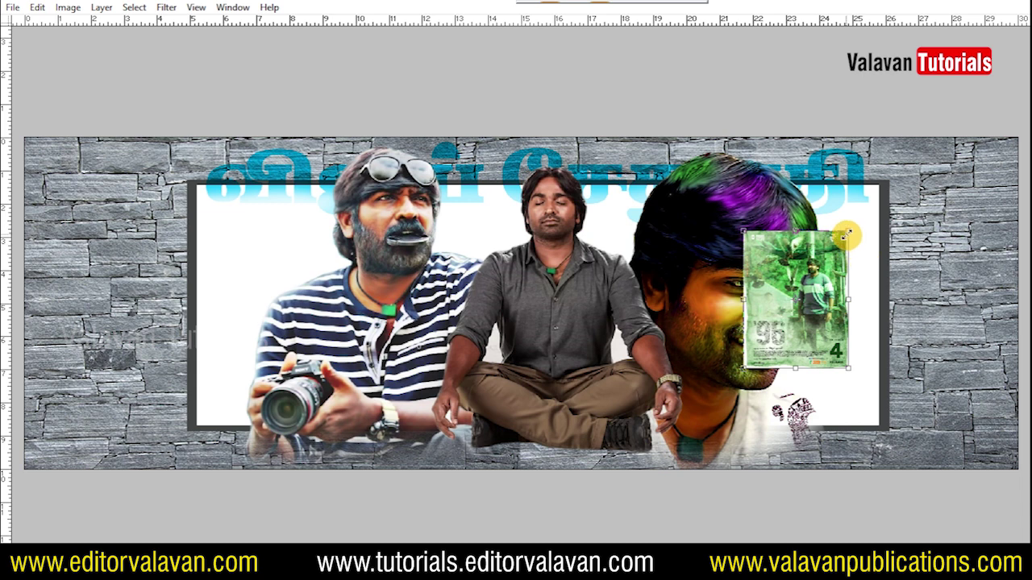
drag(847, 234, 927, 119)
key(Return)
drag(771, 301, 889, 300)
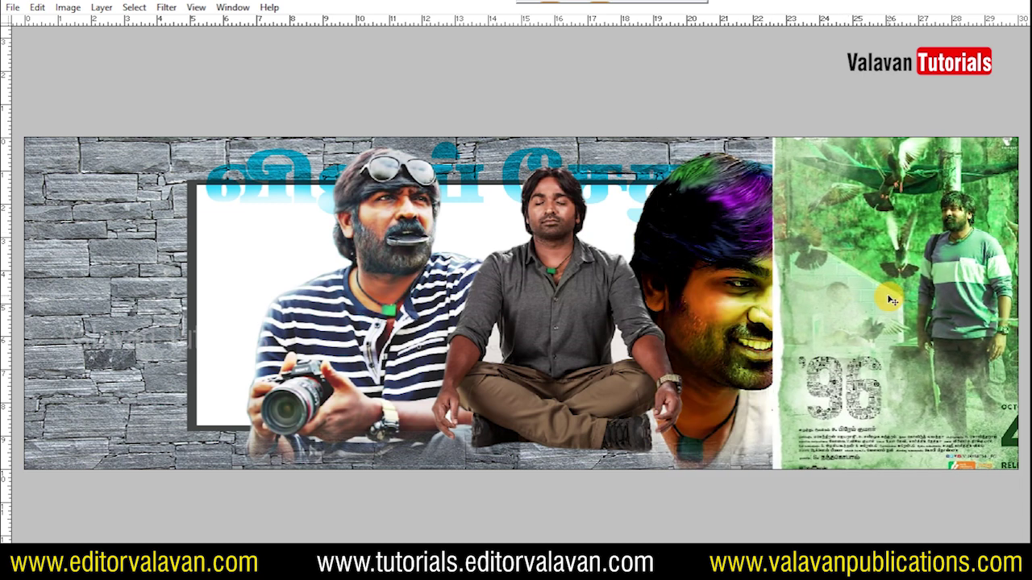
key(ctrl+bracketleft)
key(ctrl+bracketleft)
key(ctrl+bracketleft)
key(ctrl+bracketleft)
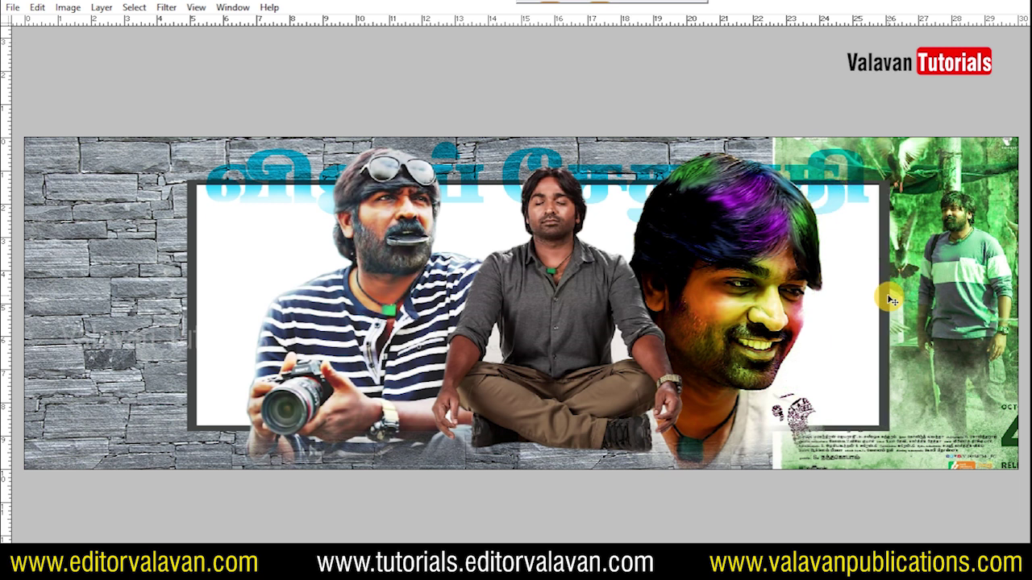
Step: Erase the poster's left, bottom and top-left edges, desaturate it, and set opacity to 70%
key(e)
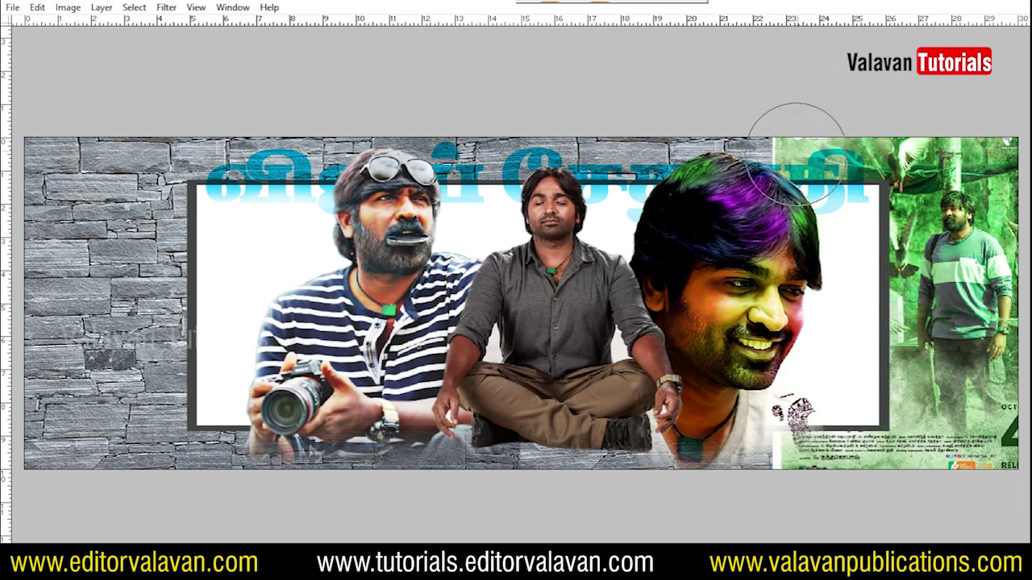
drag(795, 153, 1008, 475)
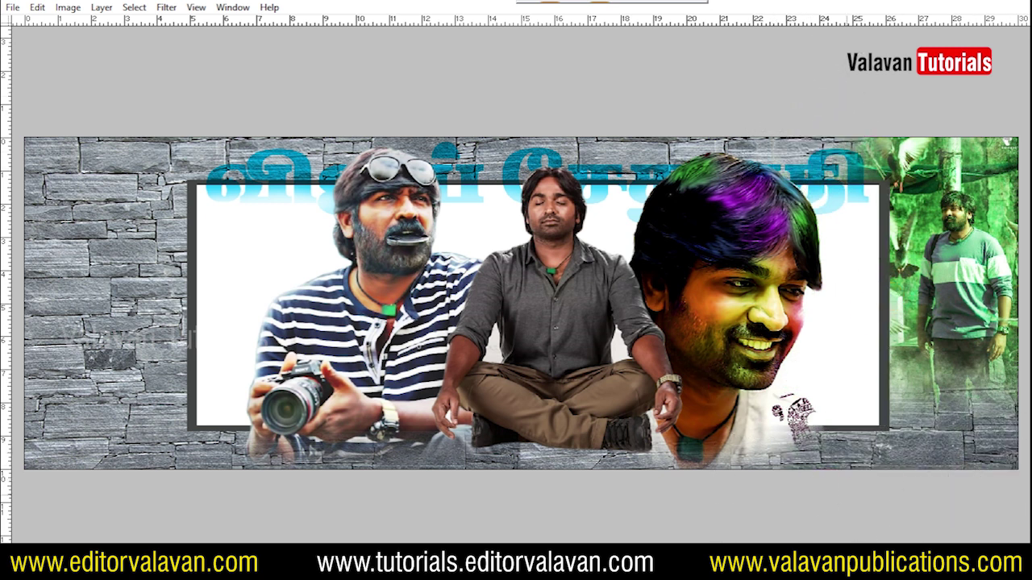
drag(927, 194, 855, 145)
key(v)
key(ctrl+shift+u)
key(3)
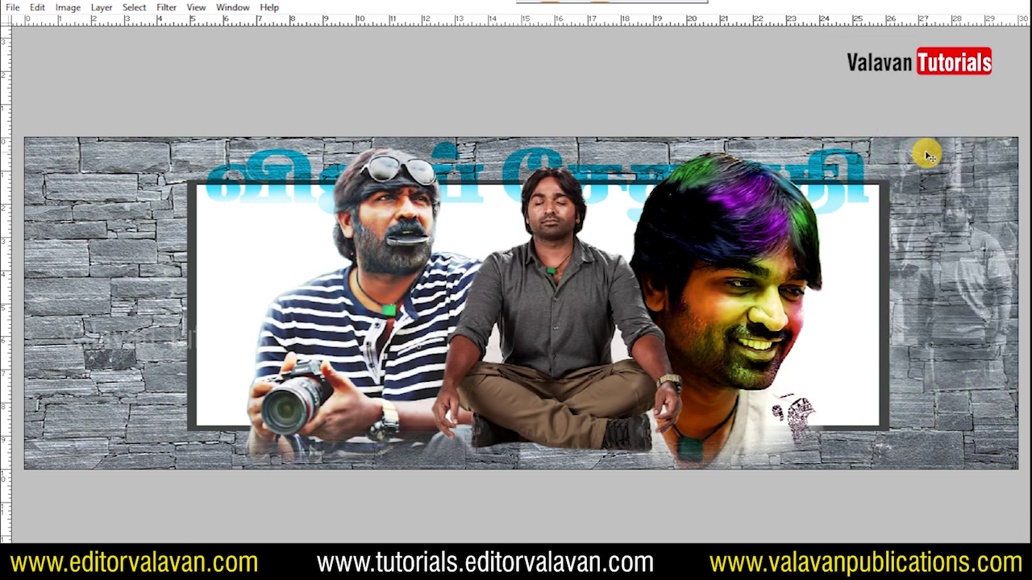
key(0)
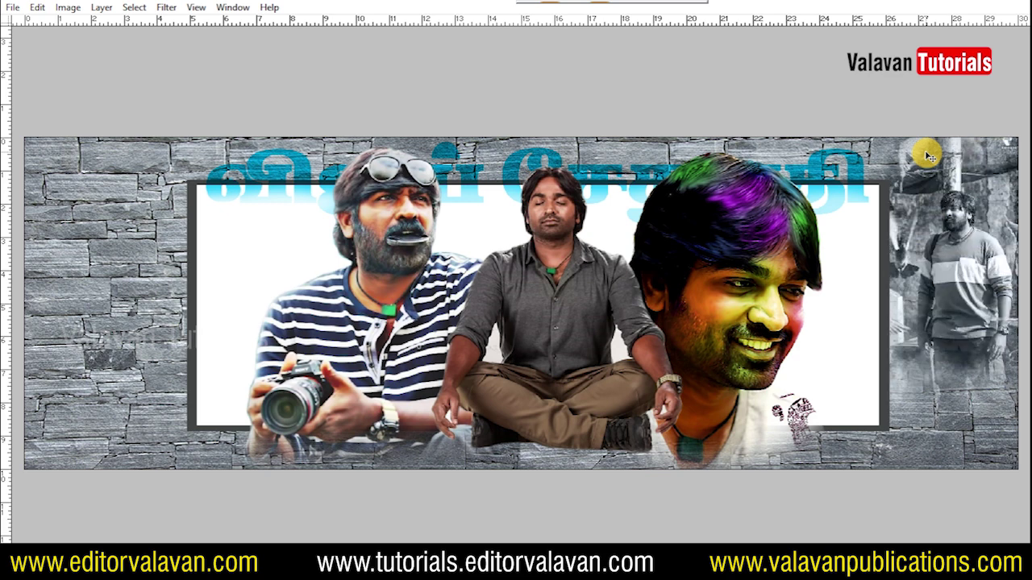
key(7)
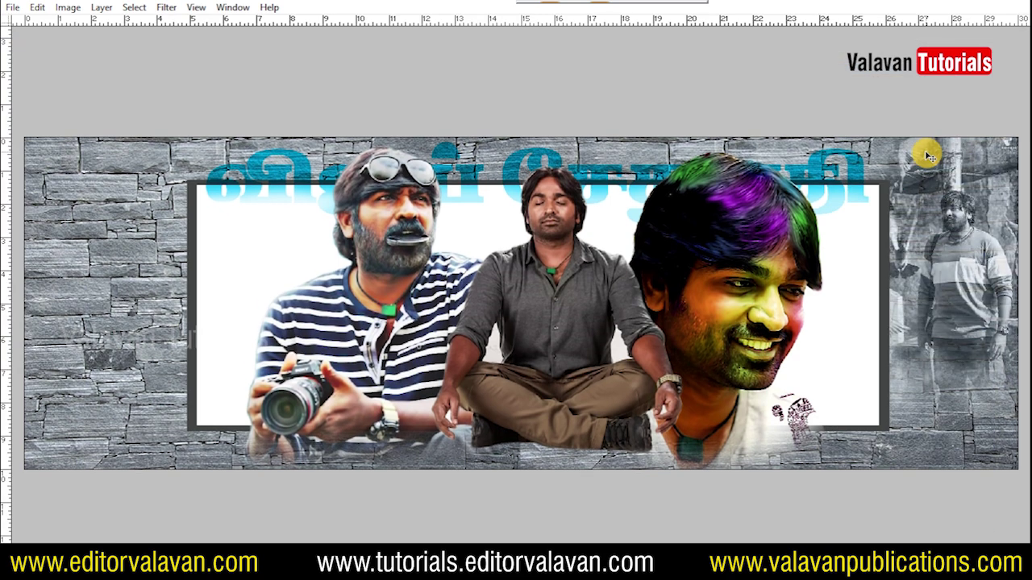
Step: Enlarge the greyscale poster up and right, then drag DIZj5MwU8AAvIR9 into Photoshop
key(ctrl+t)
drag(785, 117, 732, 93)
drag(998, 277, 1003, 267)
key(Return)
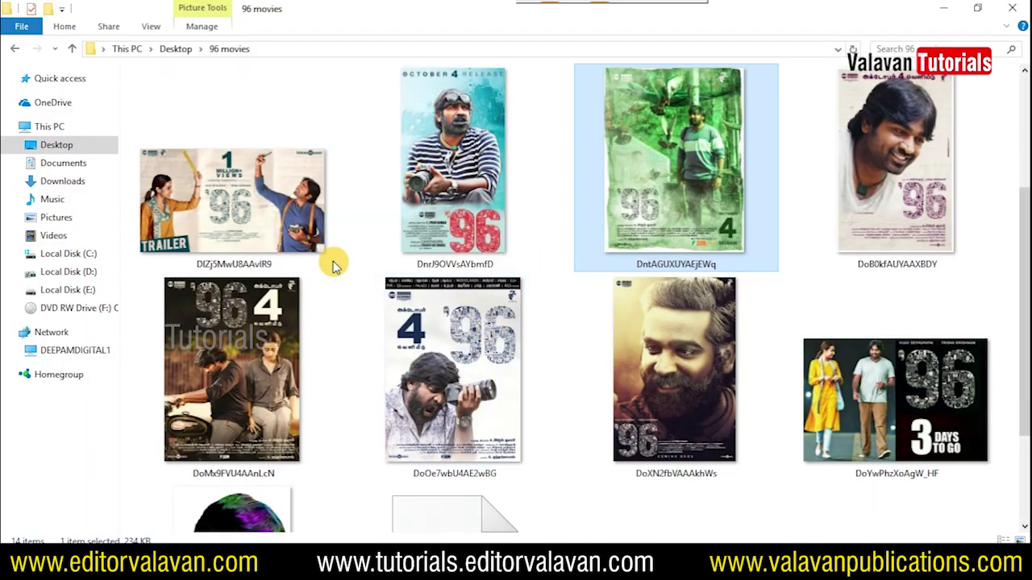
drag(336, 266, 336, 367)
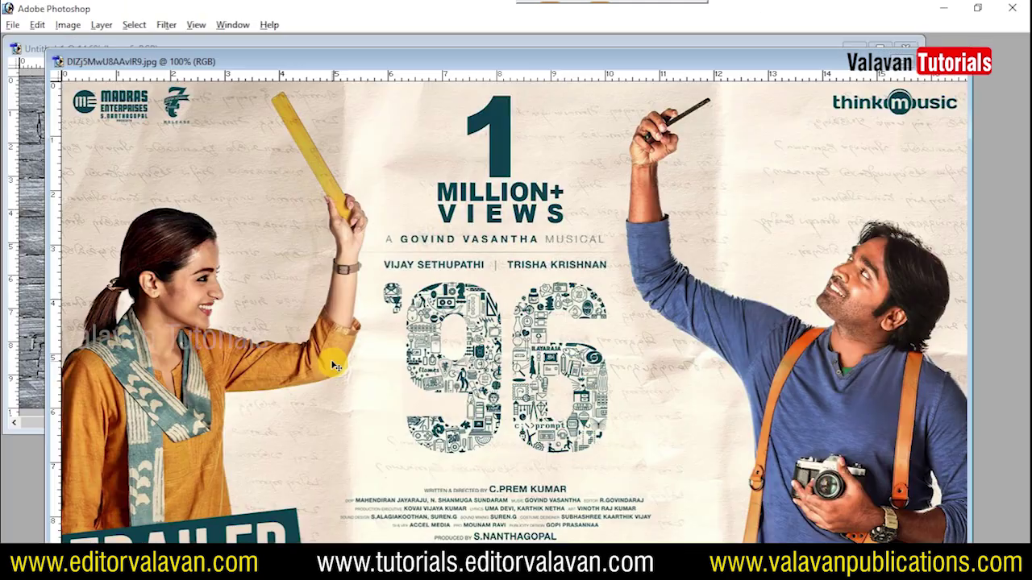
Step: Copy the trailer poster and paste it onto the banner's left edge
key(f)
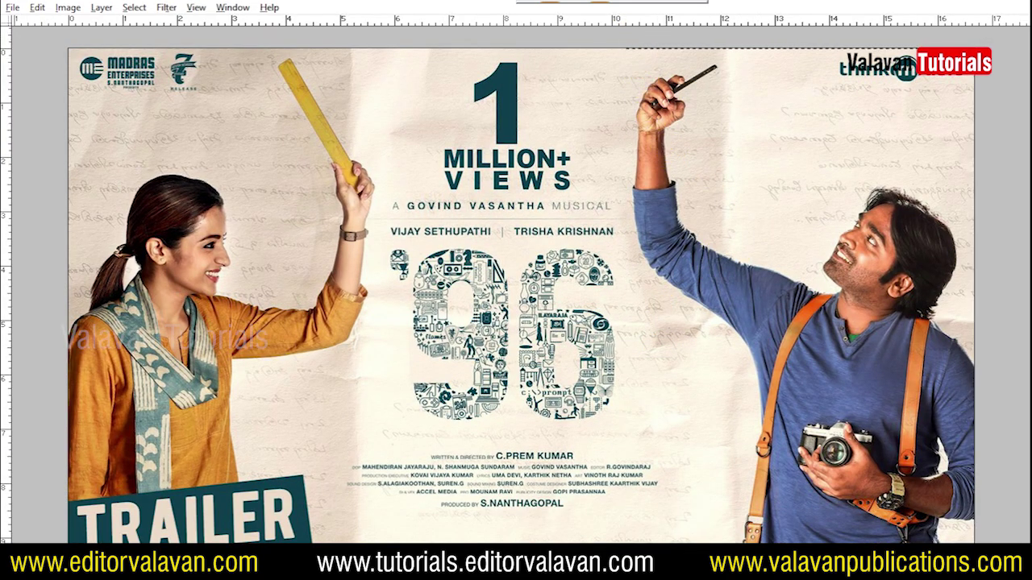
key(ctrl+w)
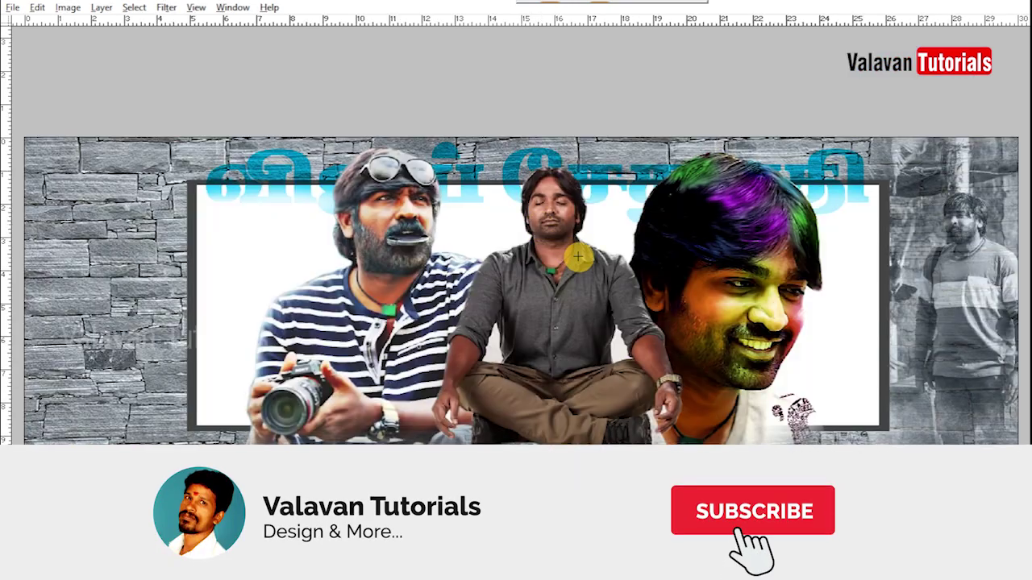
key(ctrl+v)
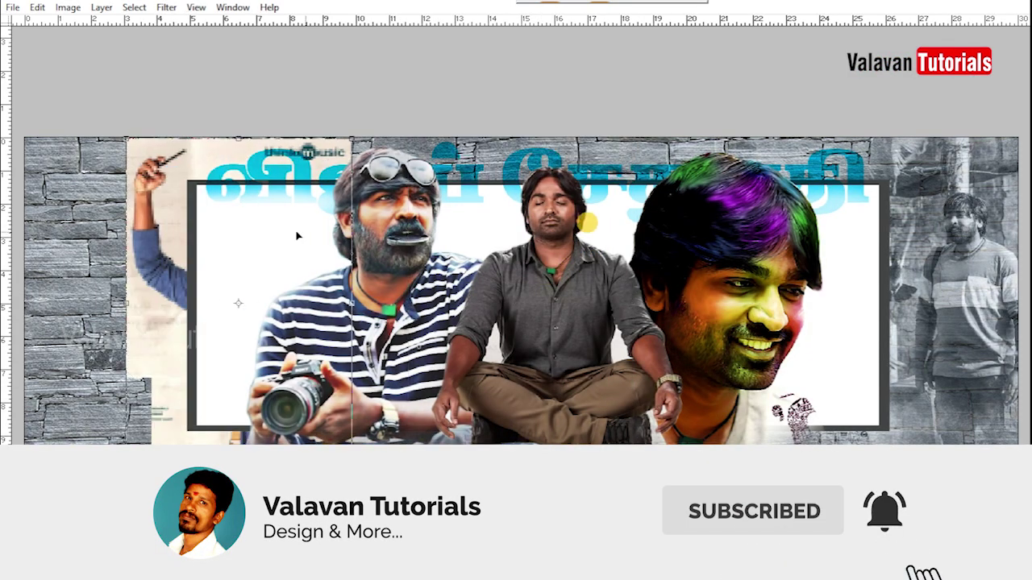
drag(590, 220, 190, 226)
Step: Flip the pasted photo horizontally, nudge it right and shrink it slightly
right_click(180, 231)
click(260, 410)
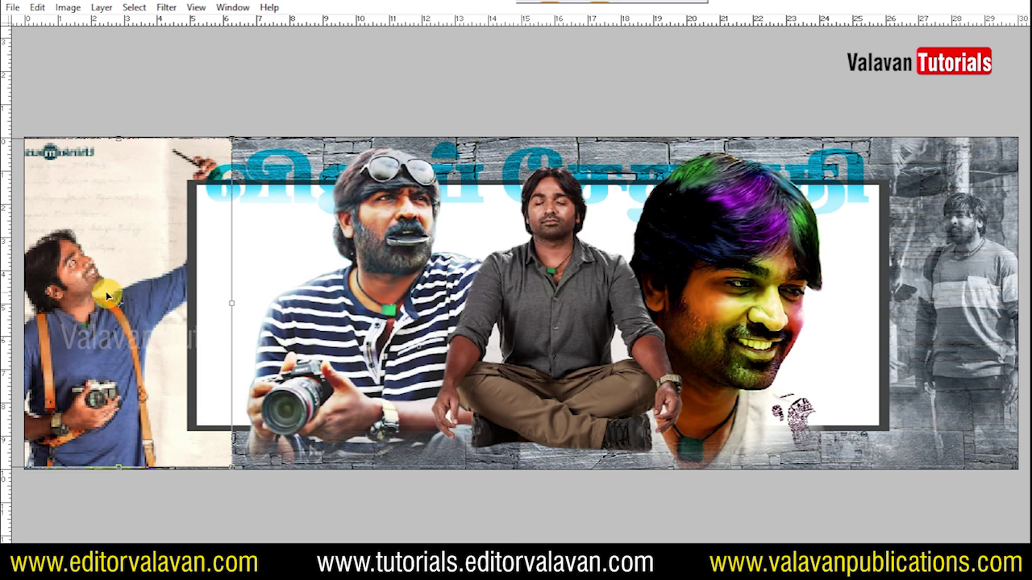
drag(106, 294, 117, 294)
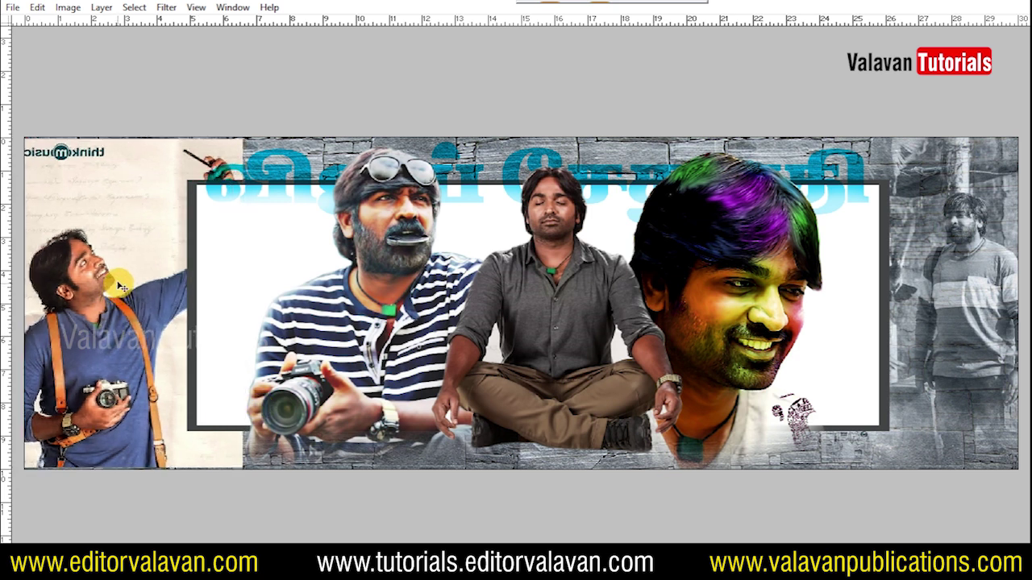
drag(243, 138, 239, 146)
key(Return)
Step: Erase the photo's bottom and top-right corner, trying a wall blend before restoring normal
mouse_move(233, 476)
mouse_down()
mouse_move(46, 483)
mouse_move(219, 495)
mouse_up()
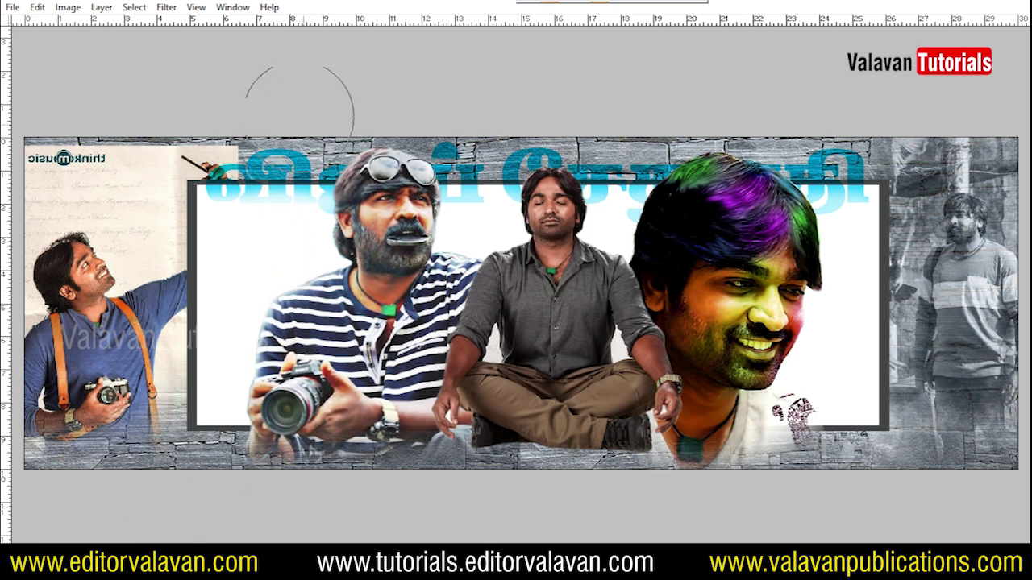
drag(299, 120, 287, 124)
key(shift+alt+o)
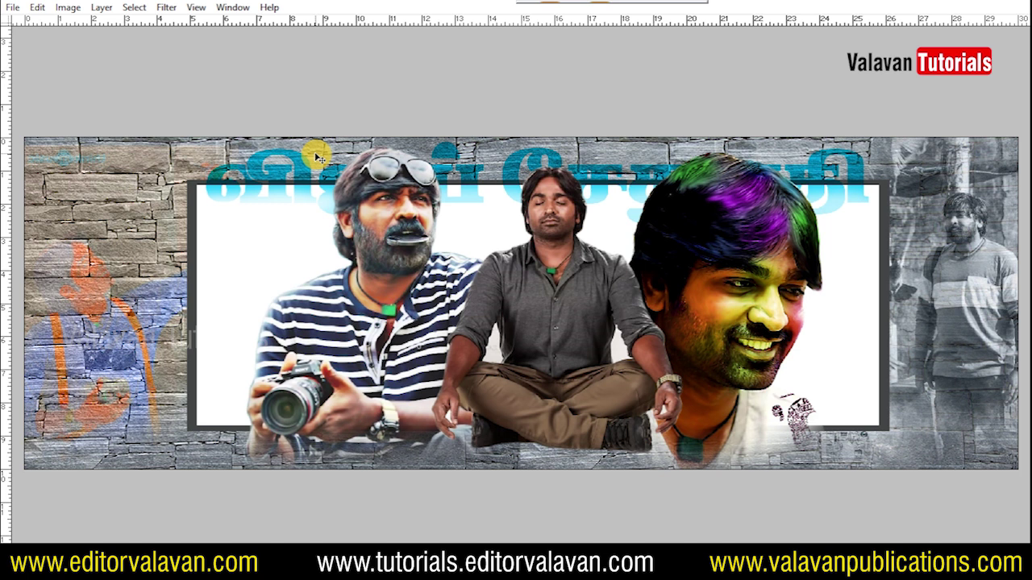
key(shift+alt+n)
Step: Enlarge the left portrait up and to the right
key(ctrl+t)
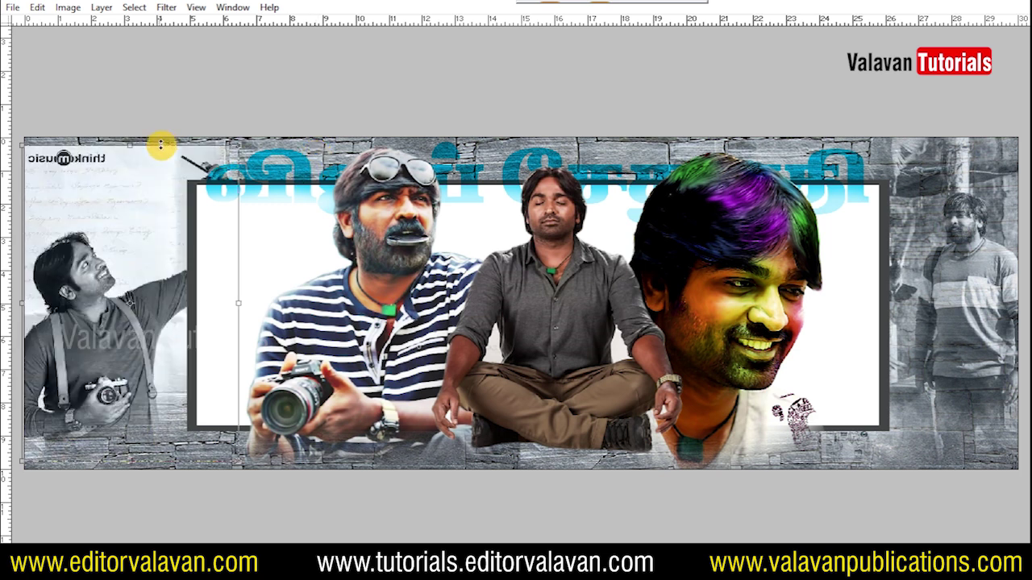
drag(239, 144, 254, 129)
key(Return)
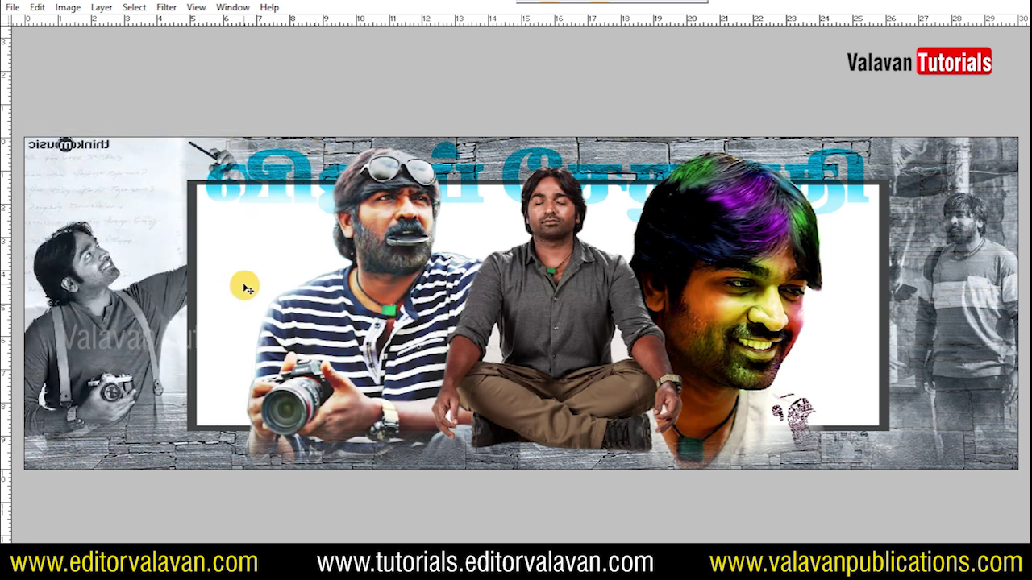
key(ctrl+t)
Step: Narrow the central framed photo and the blue title from the sides
drag(200, 286, 232, 288)
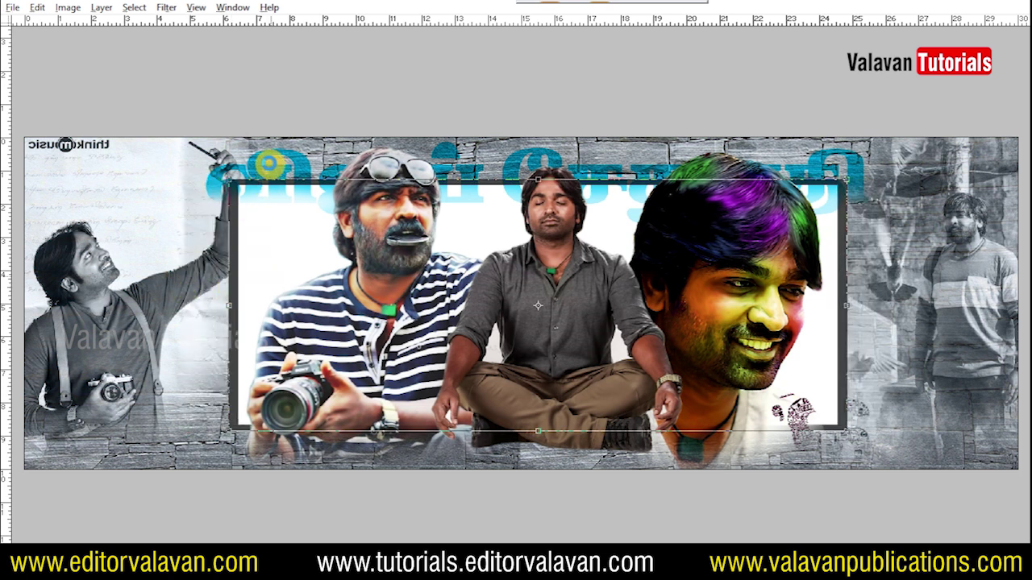
key(Return)
key(ctrl+t)
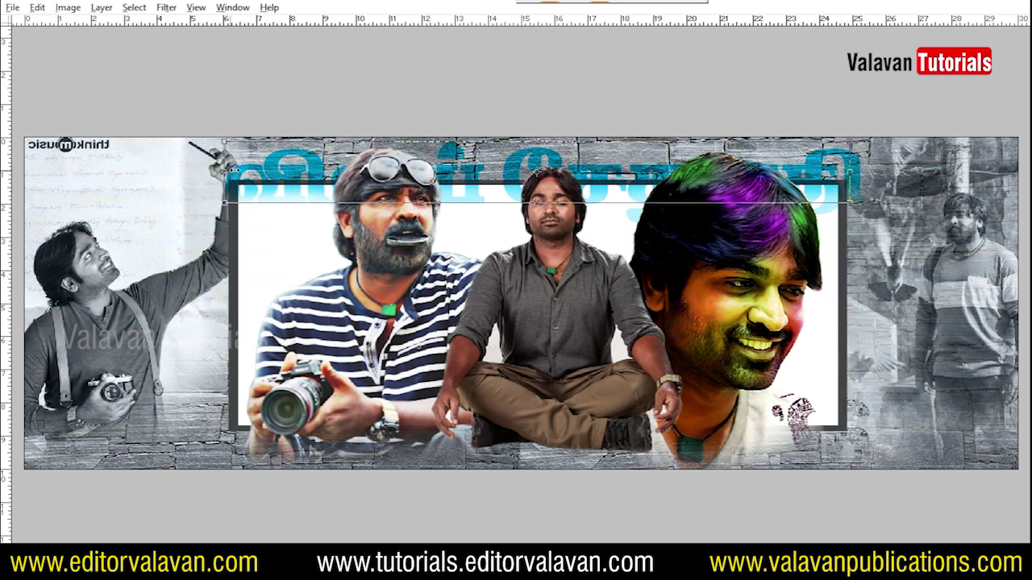
drag(223, 167, 302, 179)
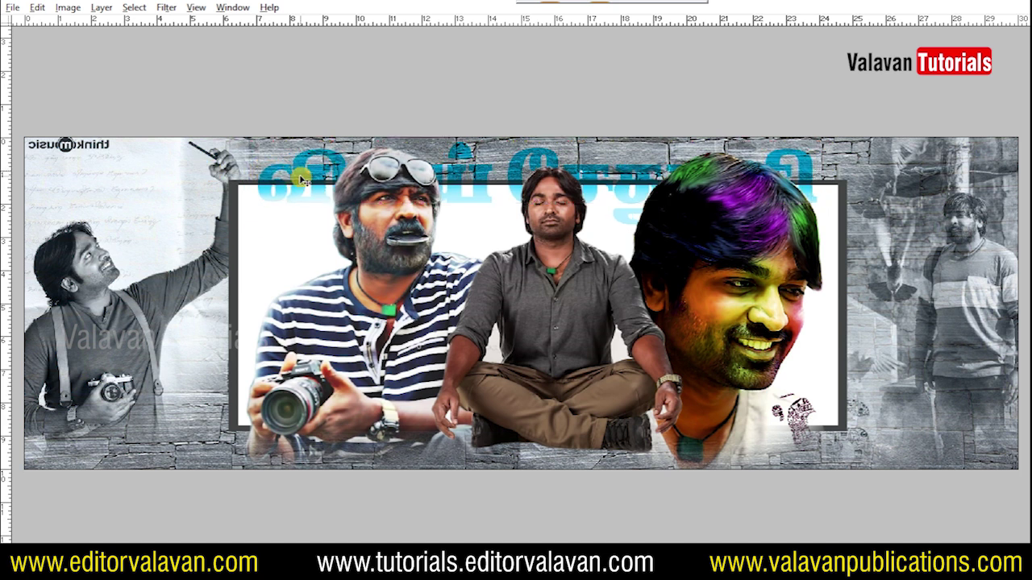
Step: Shift the left camera photo slightly left and switch it to a darkening blend mode
drag(198, 271, 186, 276)
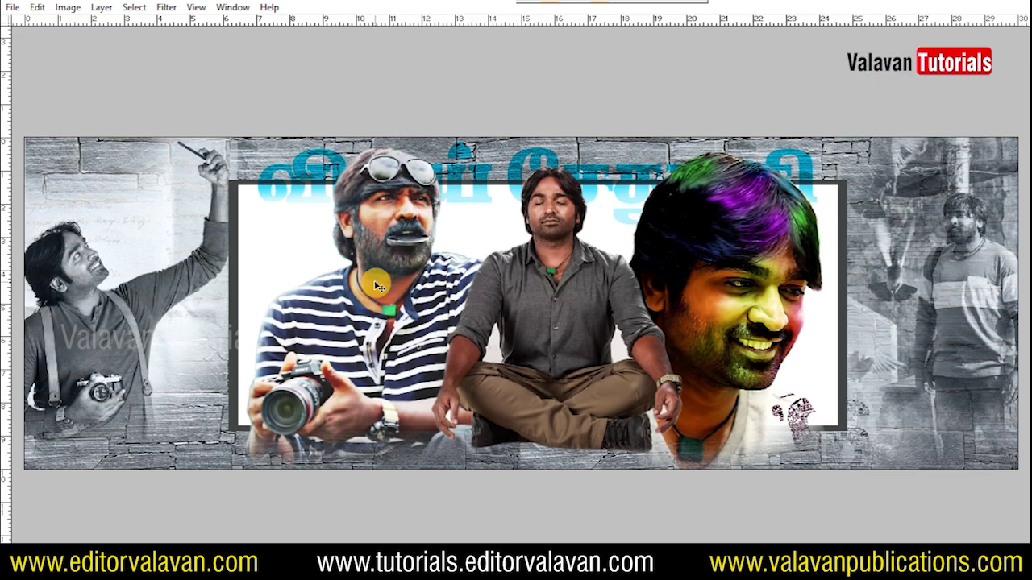
key(shift+plus)
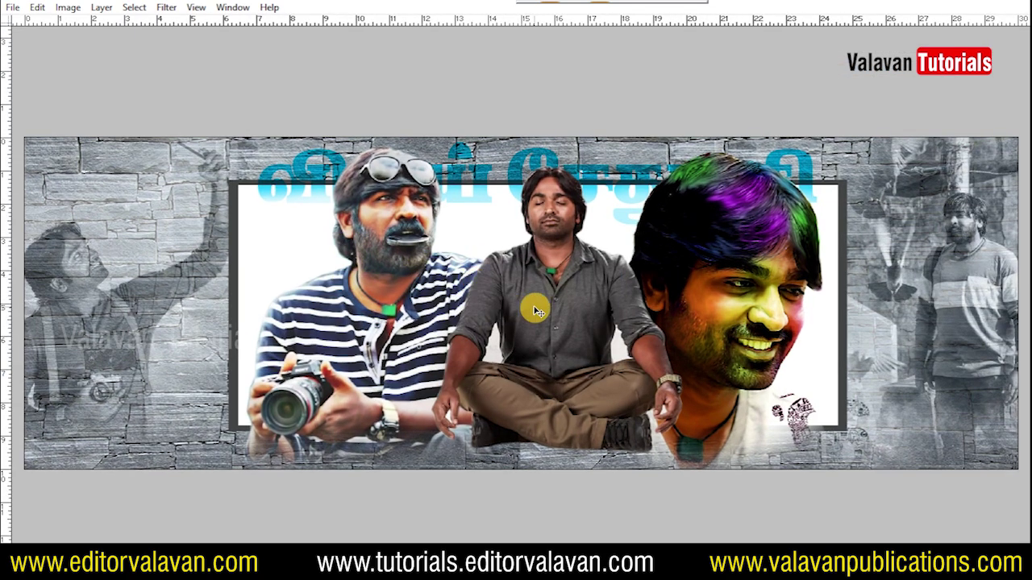
key(shift+plus)
key(shift+plus)
key(shift+plus)
key(shift+plus)
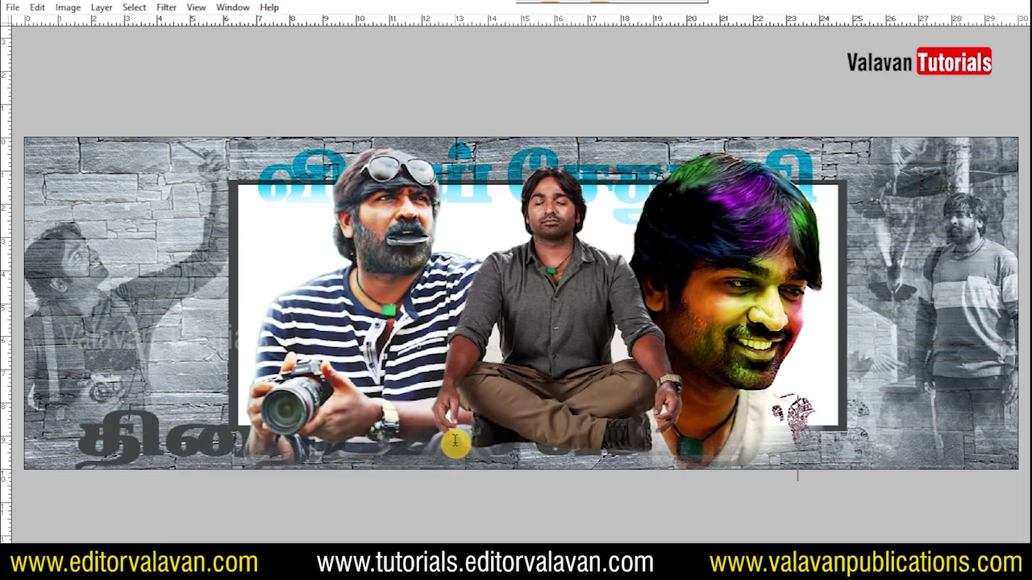
Step: Discard the oversized typed Tamil line and move the existing Tamil subtitle right and down
text(தினமும் வரைபடம் உருவாக்கி)
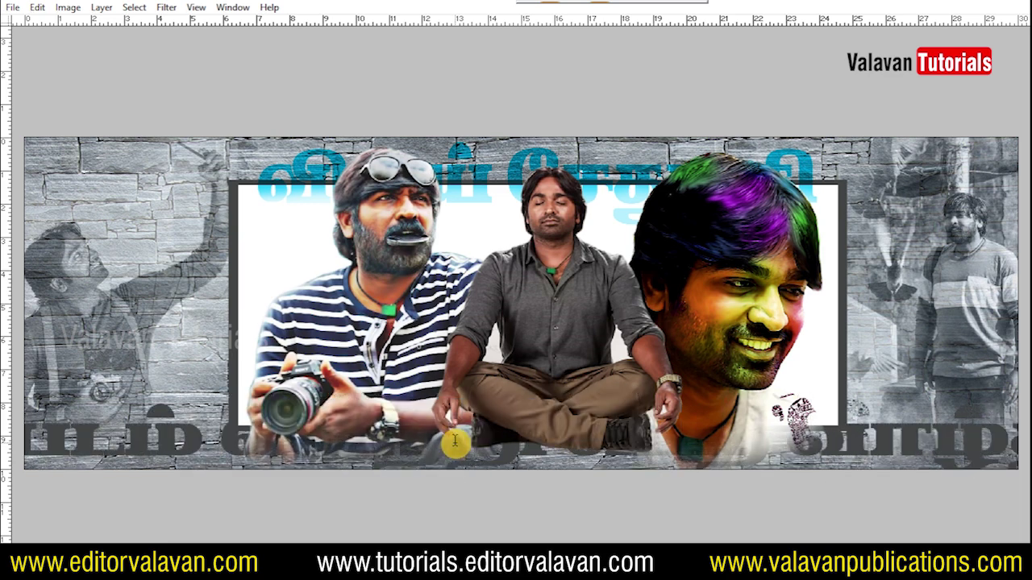
text( அழித்தாகி)
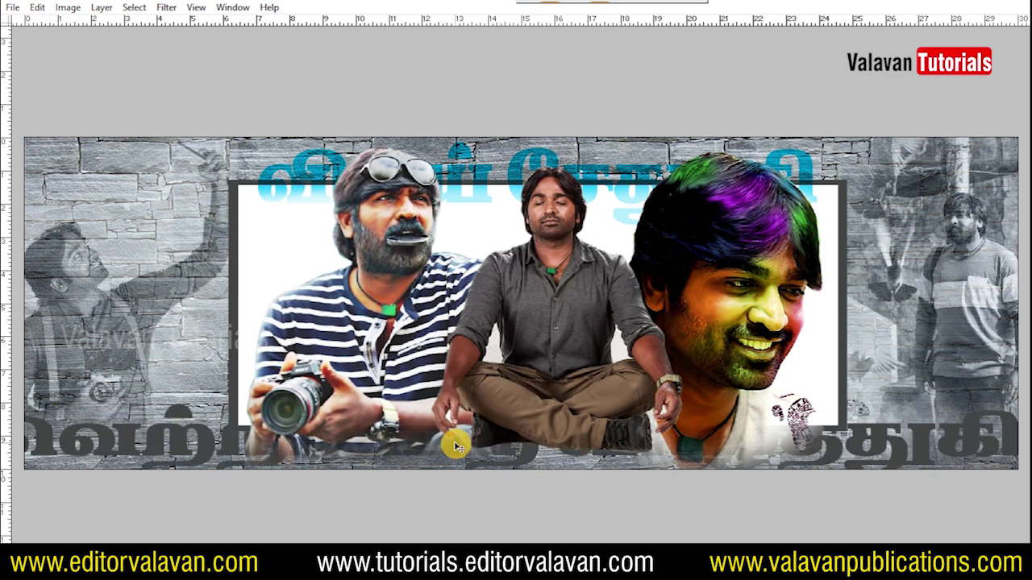
key(ctrl+minus)
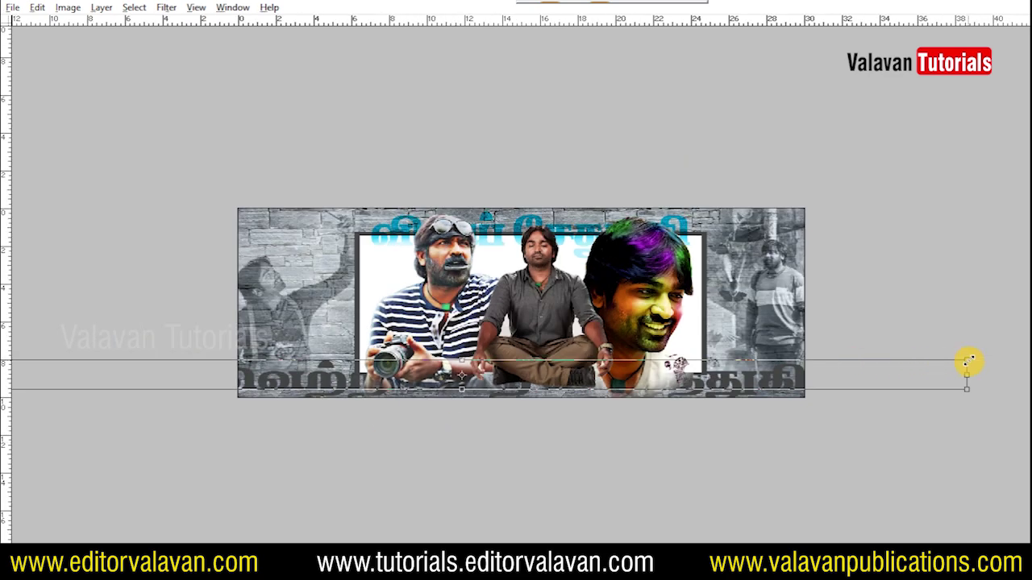
key(Escape)
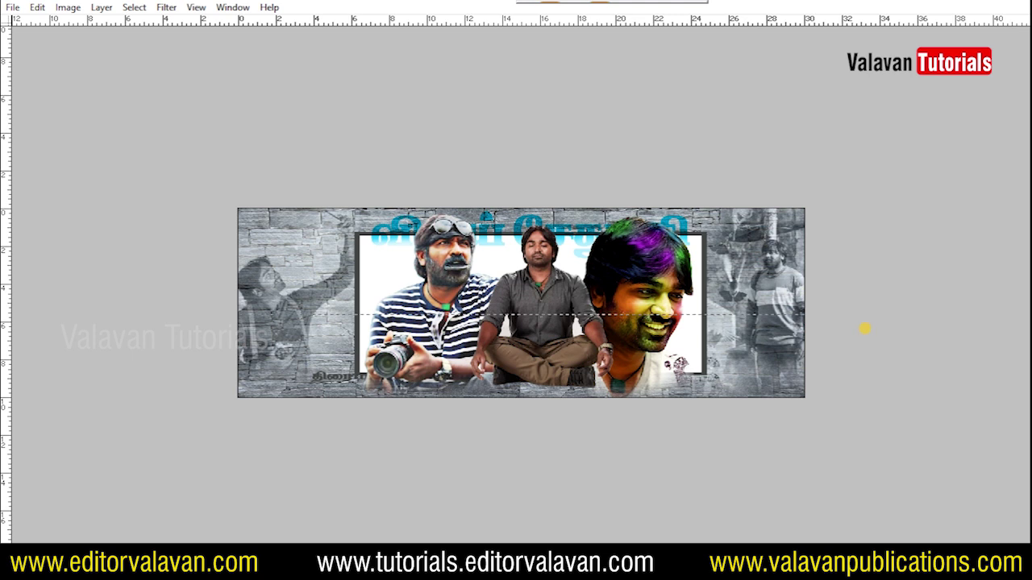
key(ctrl+0)
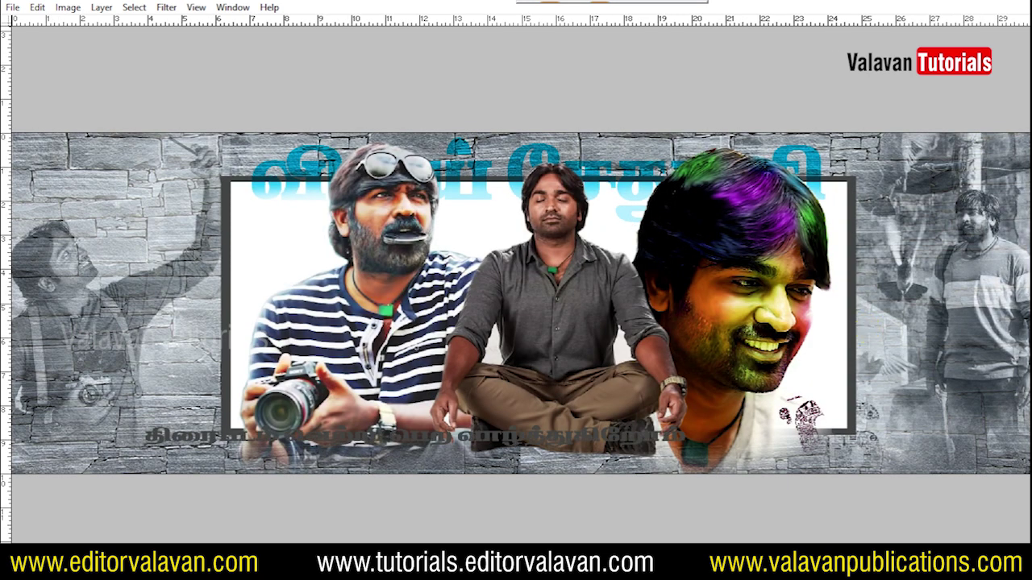
drag(341, 297, 452, 311)
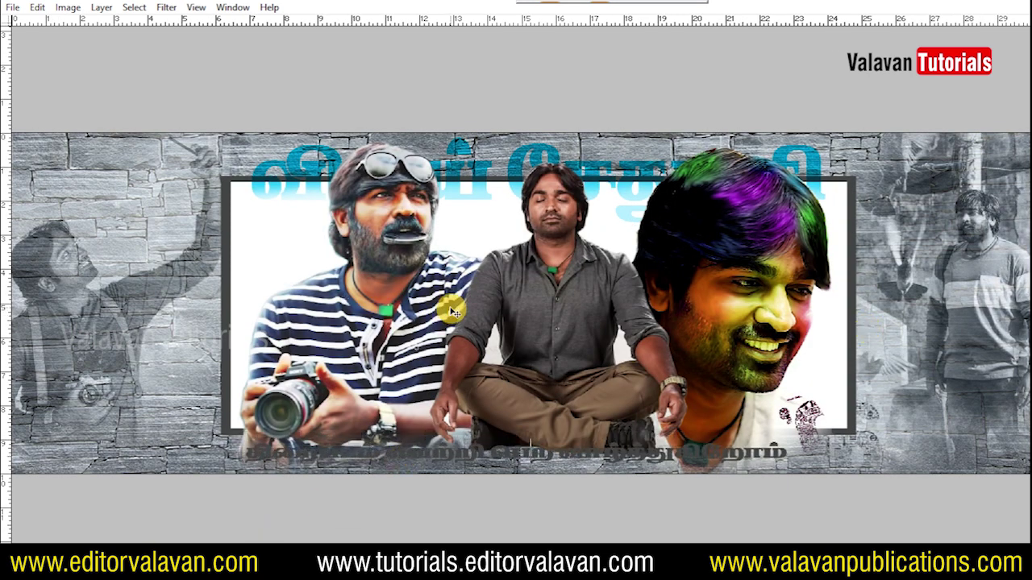
Step: Try shrinking the left striped-shirt man, then cancel the transform
click(433, 312)
key(ctrl+t)
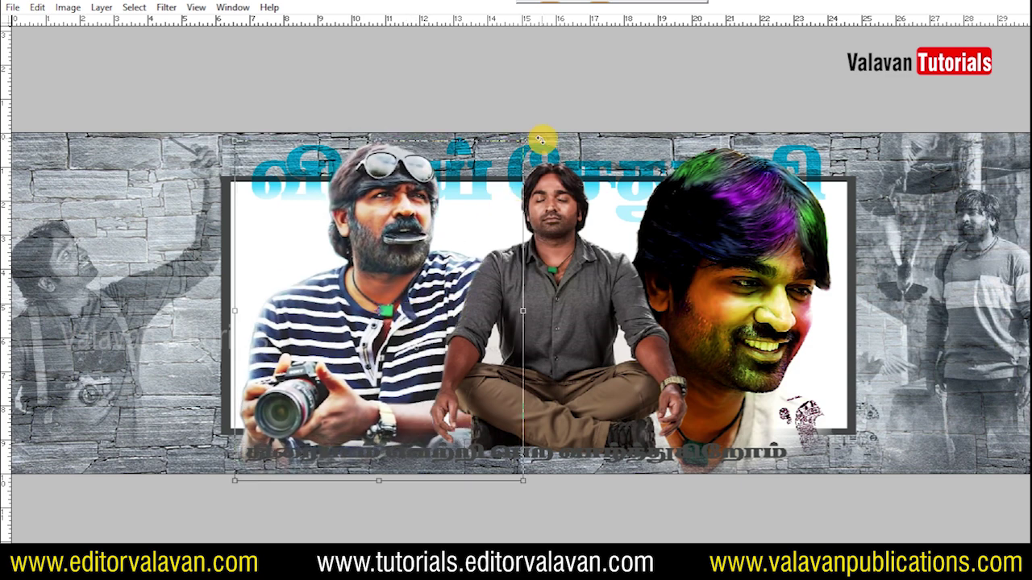
drag(524, 140, 508, 158)
key(Escape)
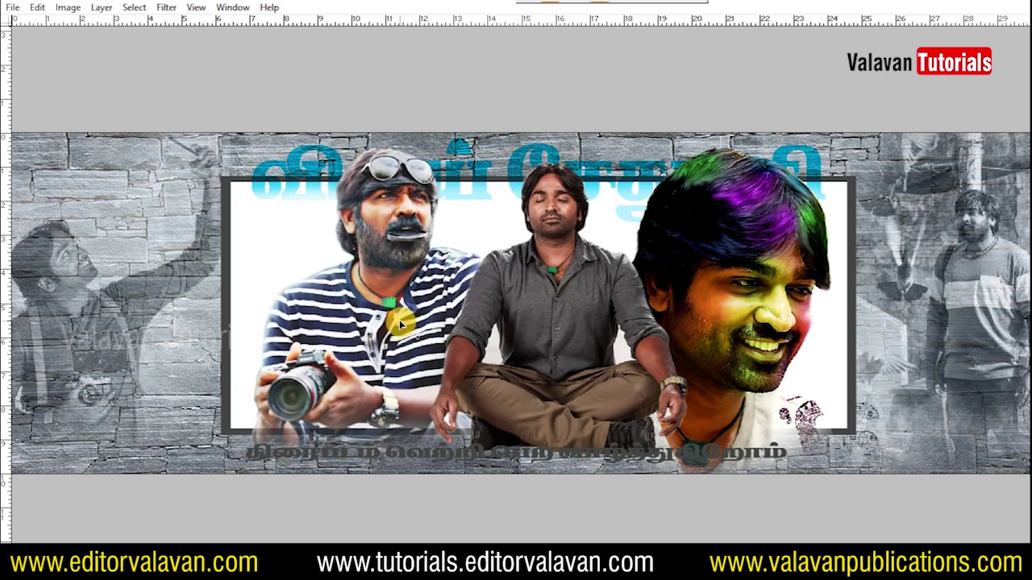
Step: Shrink the right portrait, erase its white shirt, and reposition the subtitle and middle man
key(ctrl+t)
drag(847, 144, 835, 155)
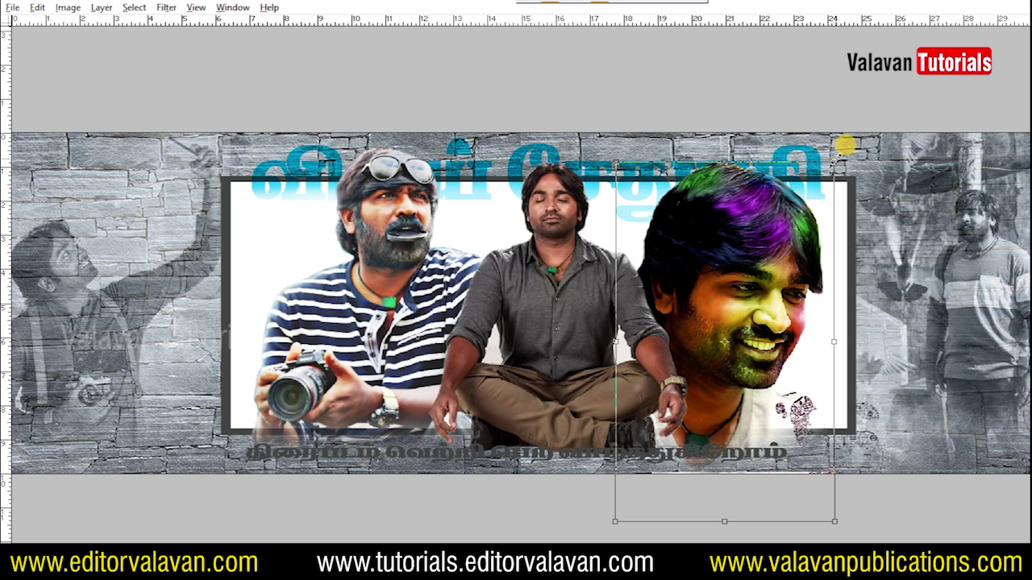
key(Return)
key(Up)
key(Up)
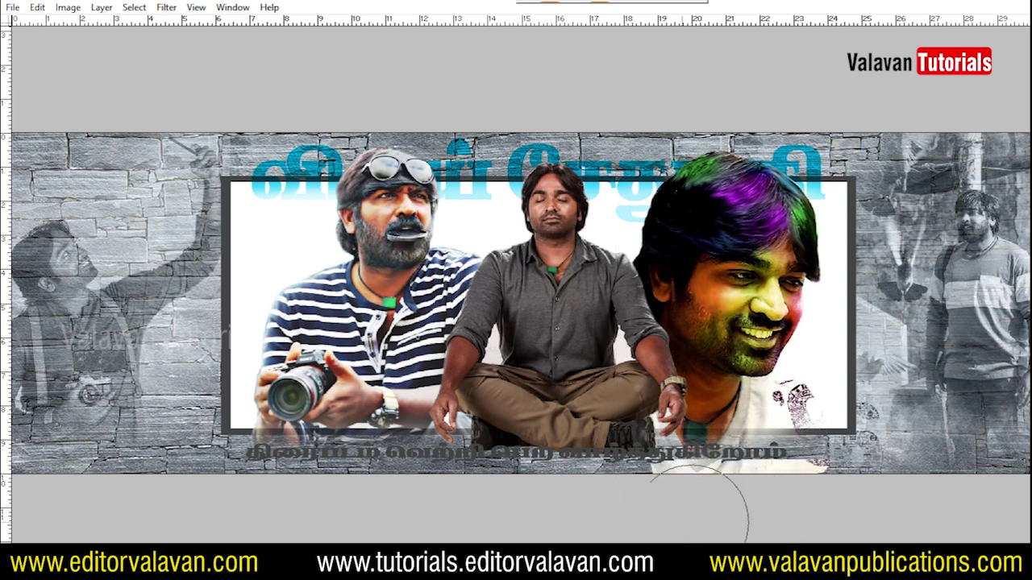
drag(700, 504, 879, 507)
drag(579, 452, 591, 456)
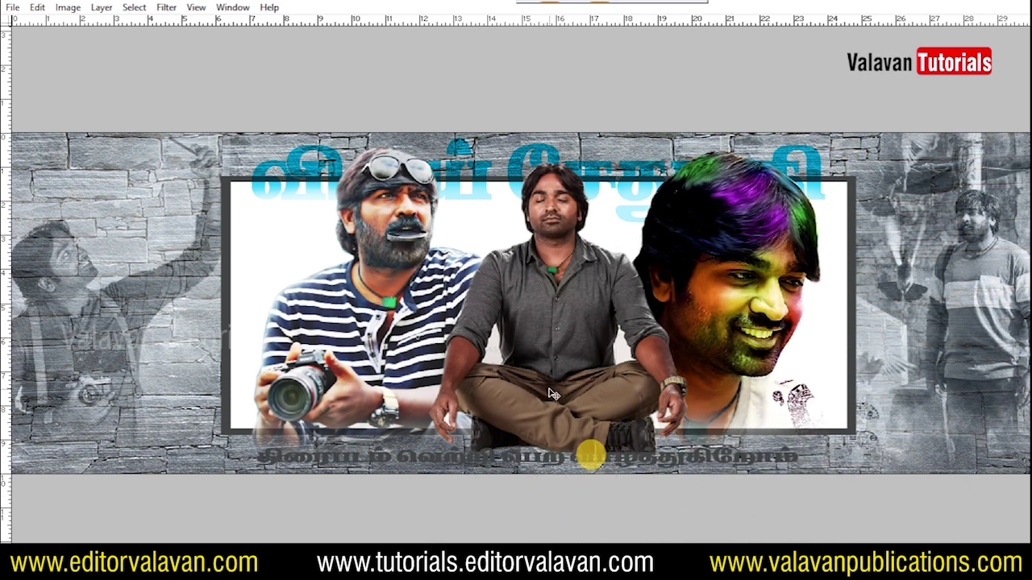
drag(562, 400, 554, 393)
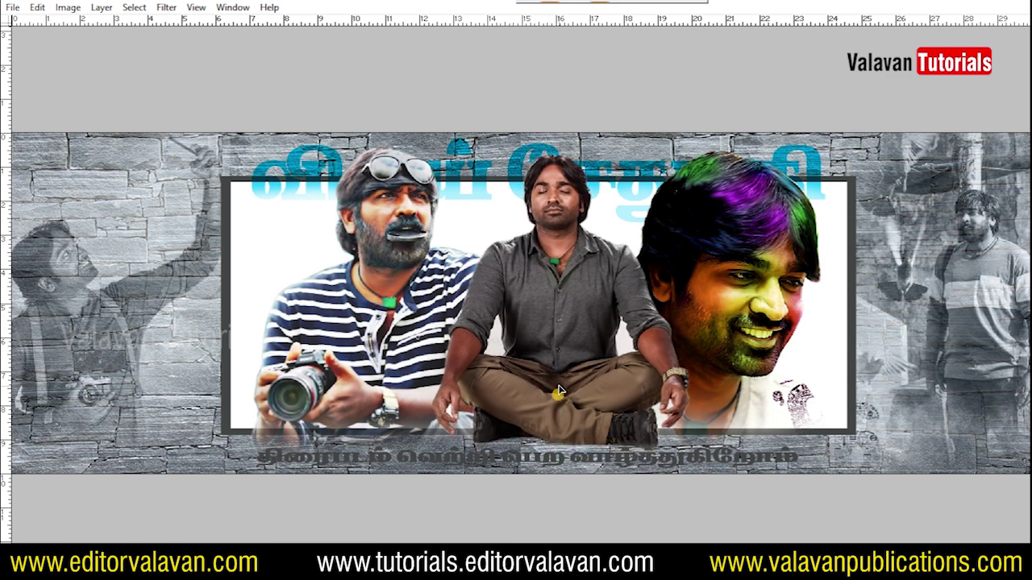
Step: Add a coloured Stroke outline layer style to the Tamil subtitle
key(alt+l)
click(789, 195)
key(Return)
key(Return)
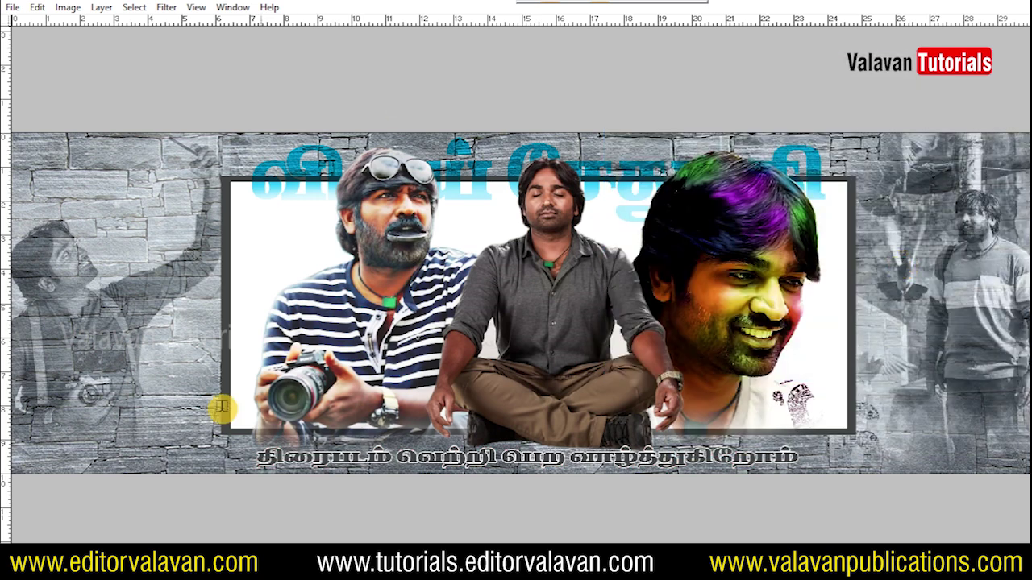
key(Tab)
key(Tab)
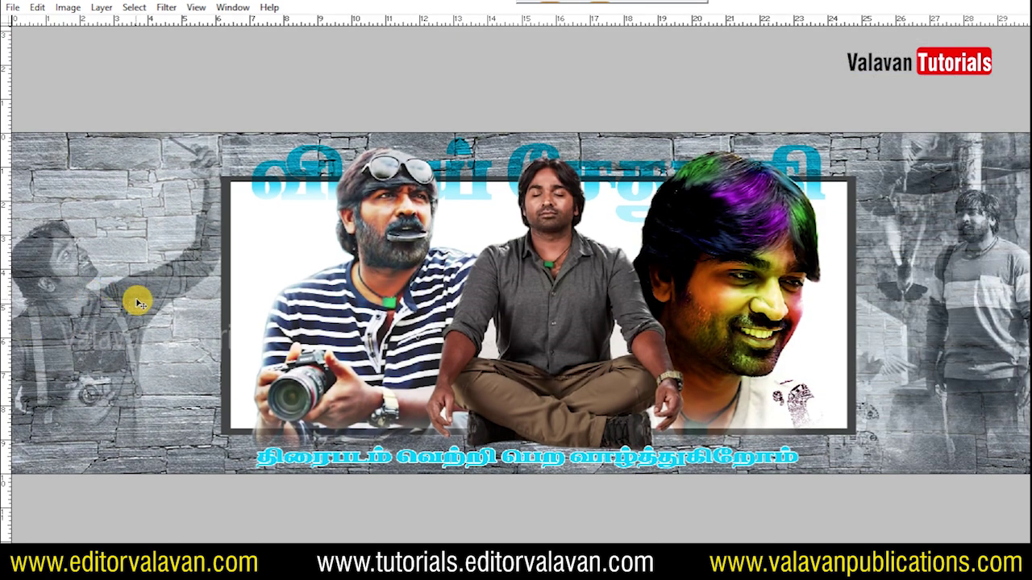
Step: Recheck and confirm the subtitle's Stroke style, then view the 96 movies folder
key(alt+l)
key(y)
key(Return)
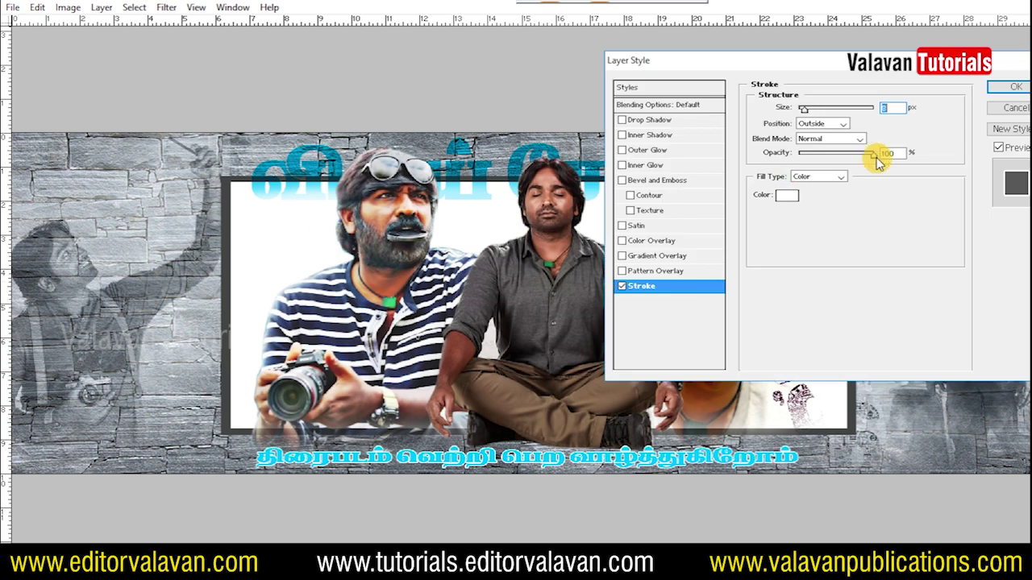
key(Return)
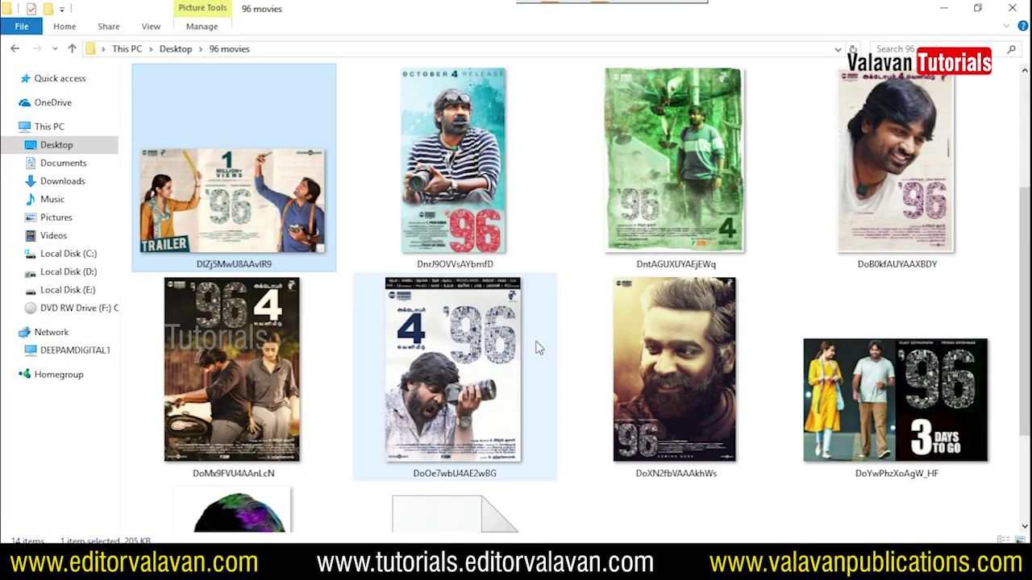
scroll(585, 371, down, 3)
scroll(572, 406, up, 2)
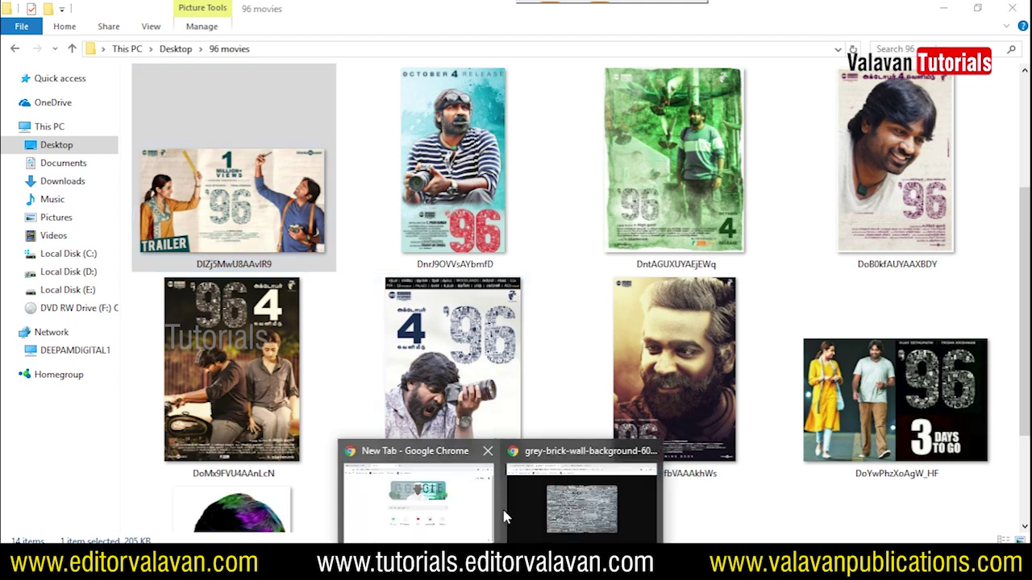
Step: Close the grey brick wall image and access-denied browser tabs
click(557, 496)
click(356, 13)
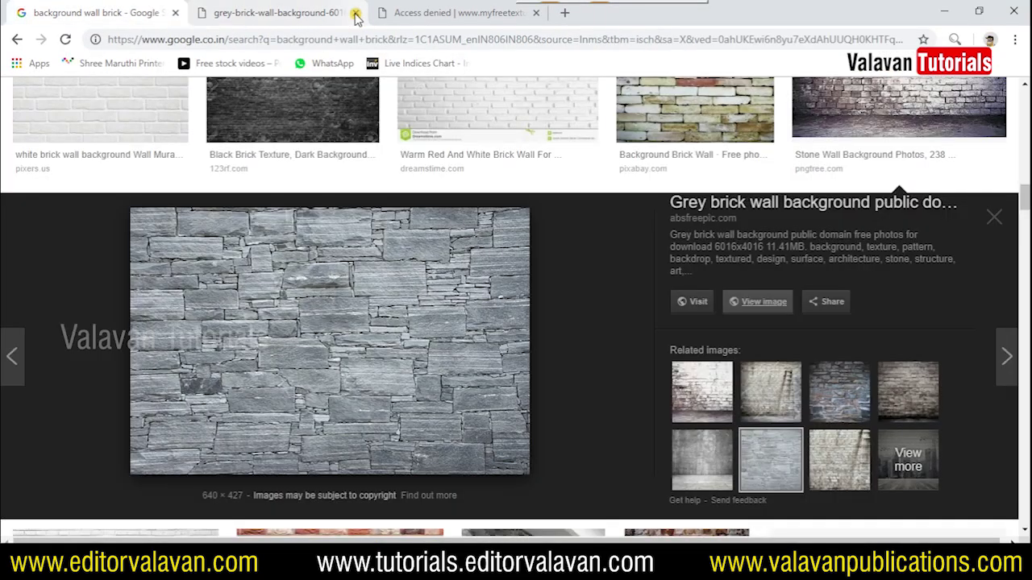
click(358, 13)
scroll(236, 179, down, 5)
scroll(236, 173, up, 3)
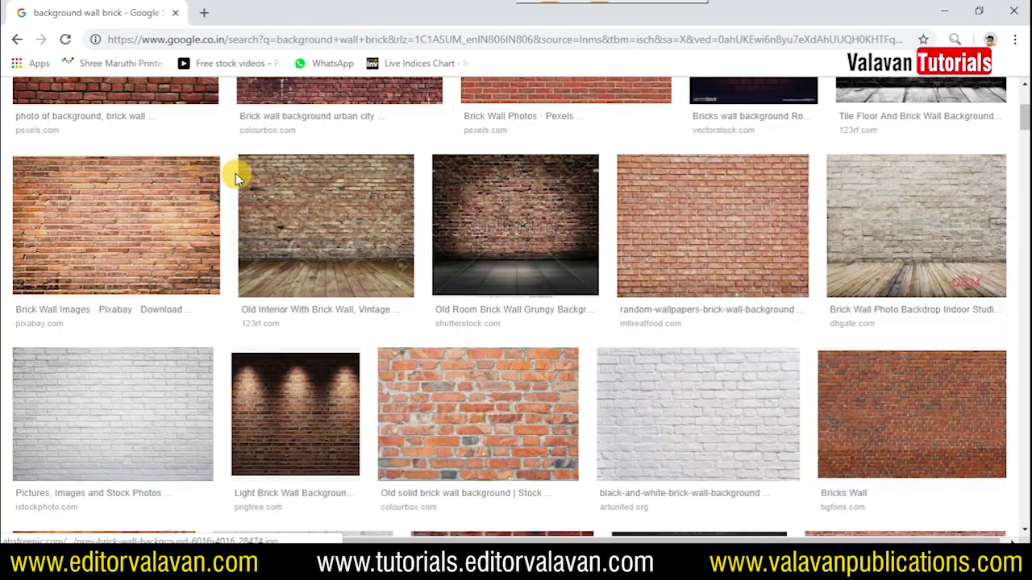
scroll(234, 169, up, 5)
Step: Search Google Images for 'texture background'
triple_click(284, 113)
text(text)
key(Down)
key(Return)
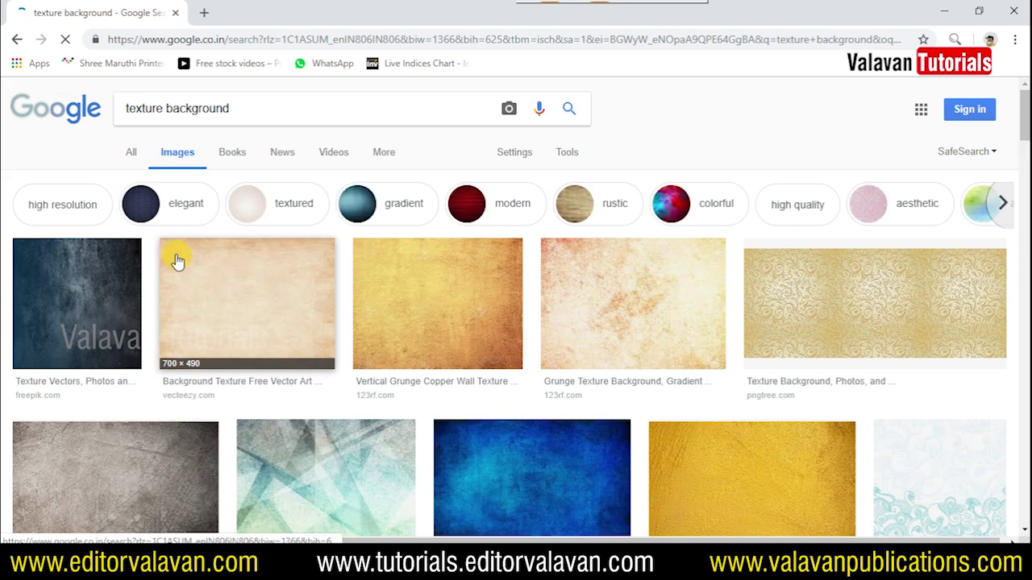
scroll(369, 363, down, 1)
Step: Open the dark blue grunge texture at full size and copy the image
click(36, 252)
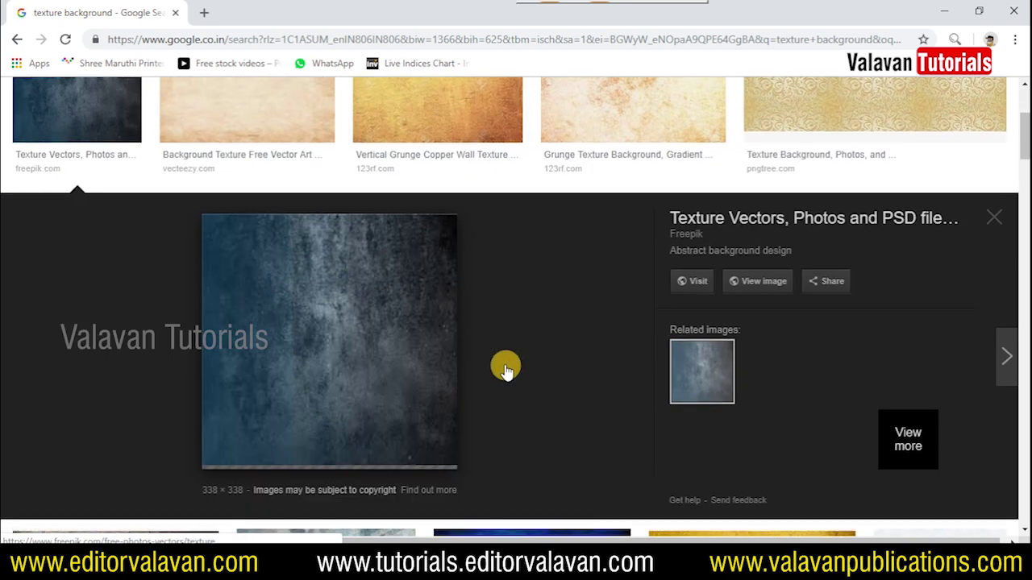
click(749, 300)
click(714, 292)
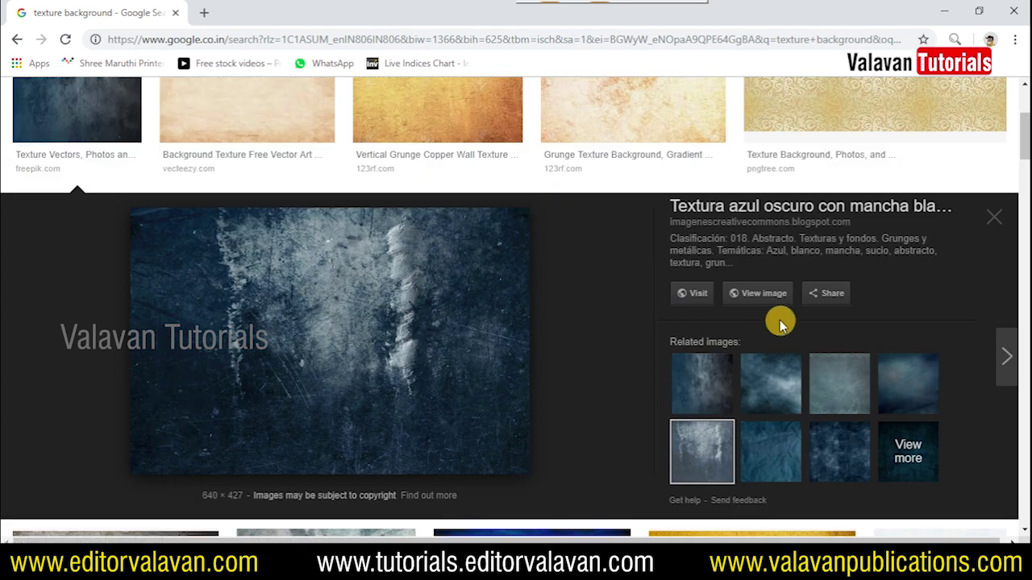
click(762, 293)
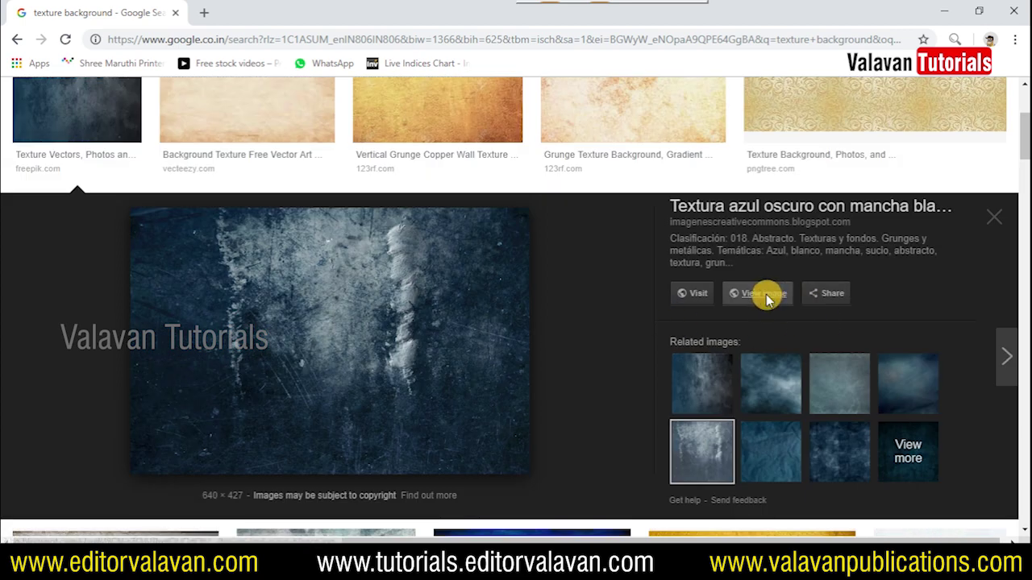
right_click(558, 266)
click(625, 312)
Step: Back in Photoshop, load the saved white frame selection and hide its outline
key(alt+Tab)
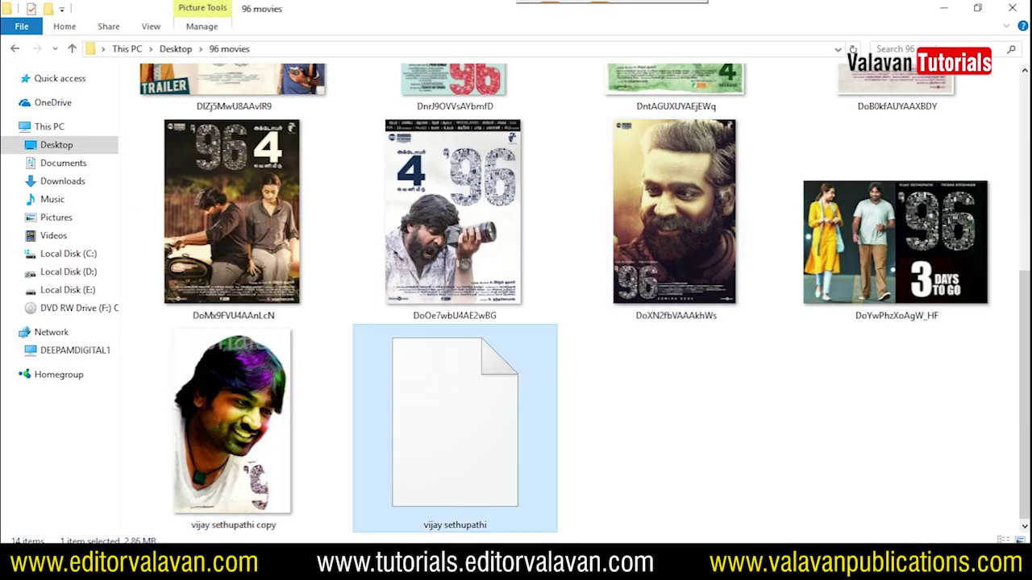
key(alt+s)
key(o)
key(Return)
key(ctrl+d)
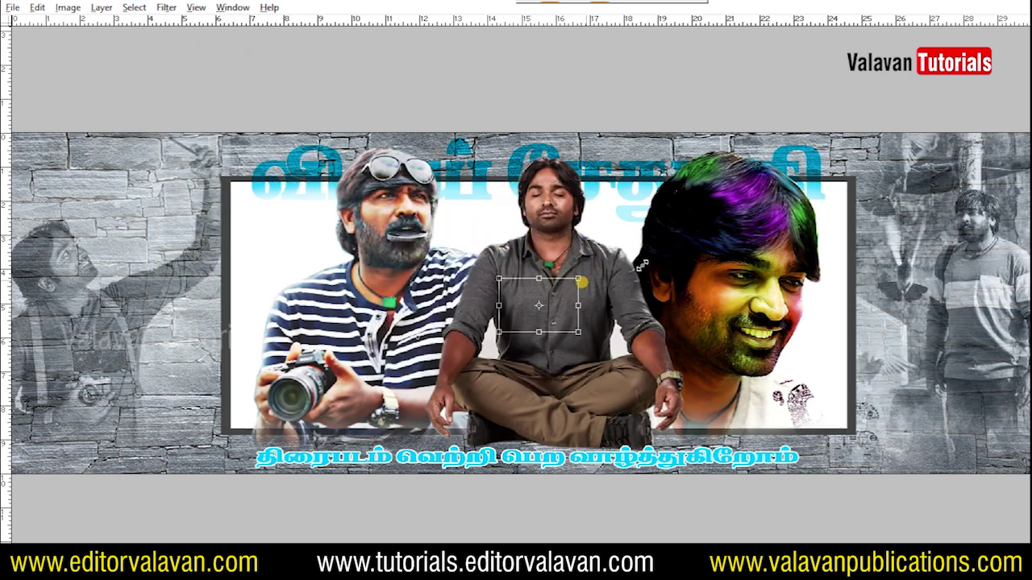
Step: Paste the dark blue grunge texture into the frame selection and stretch it across the frame
key(ctrl+v)
key(ctrl+t)
drag(737, 241, 857, 304)
key(Return)
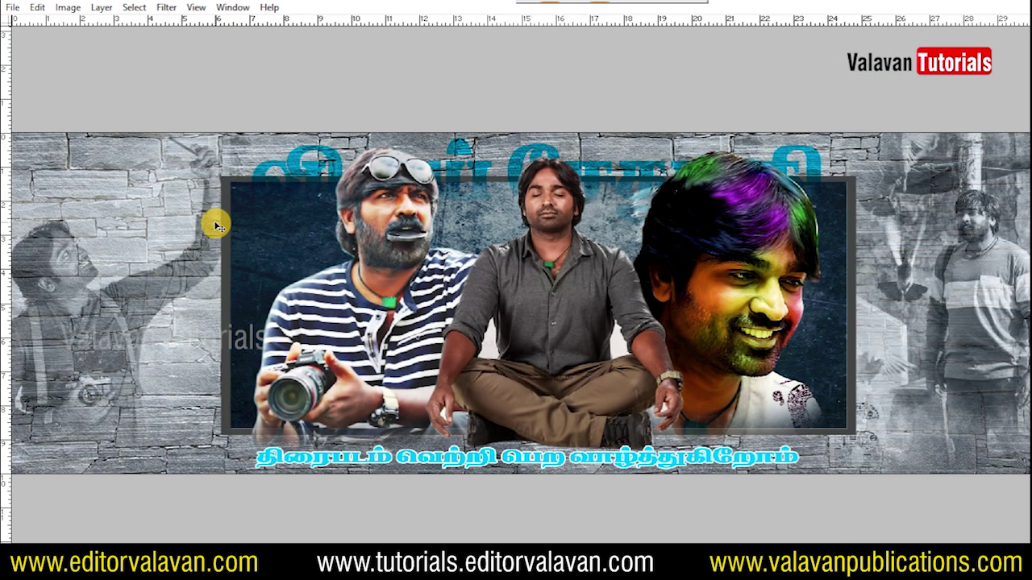
key(Tab)
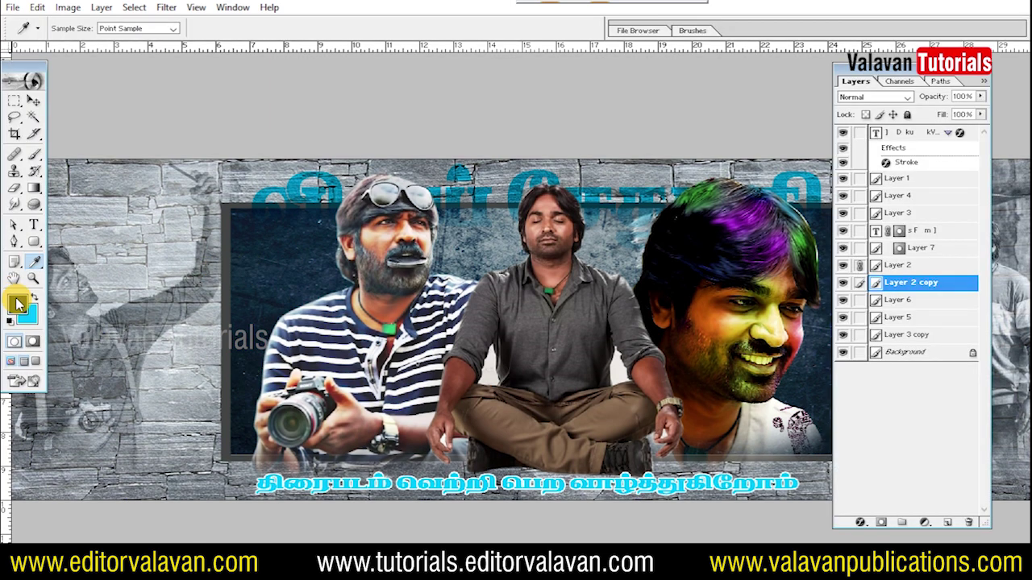
Step: Set the foreground colour to dark navy #060C1D
click(18, 305)
drag(806, 385, 832, 407)
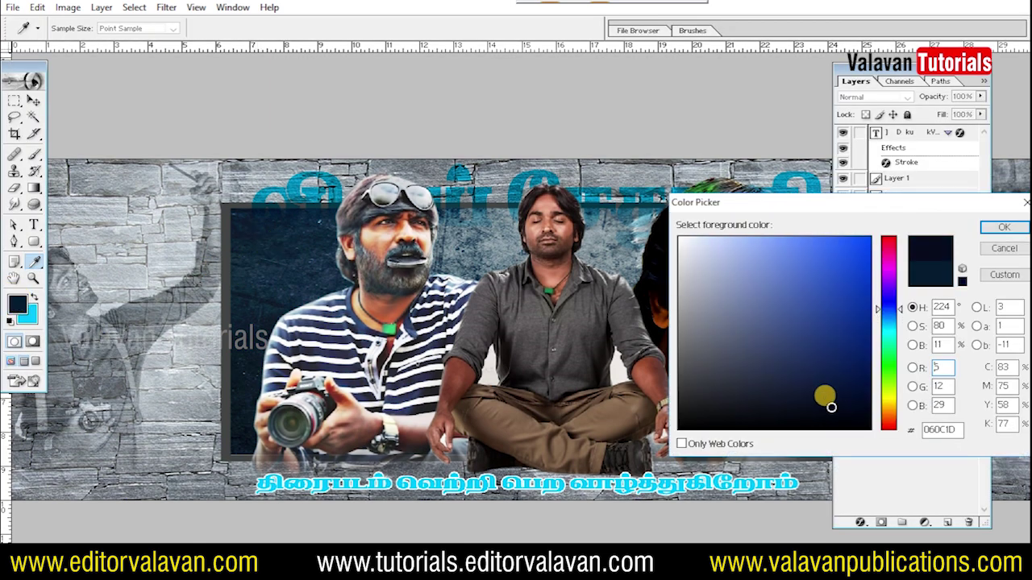
key(Return)
key(Tab)
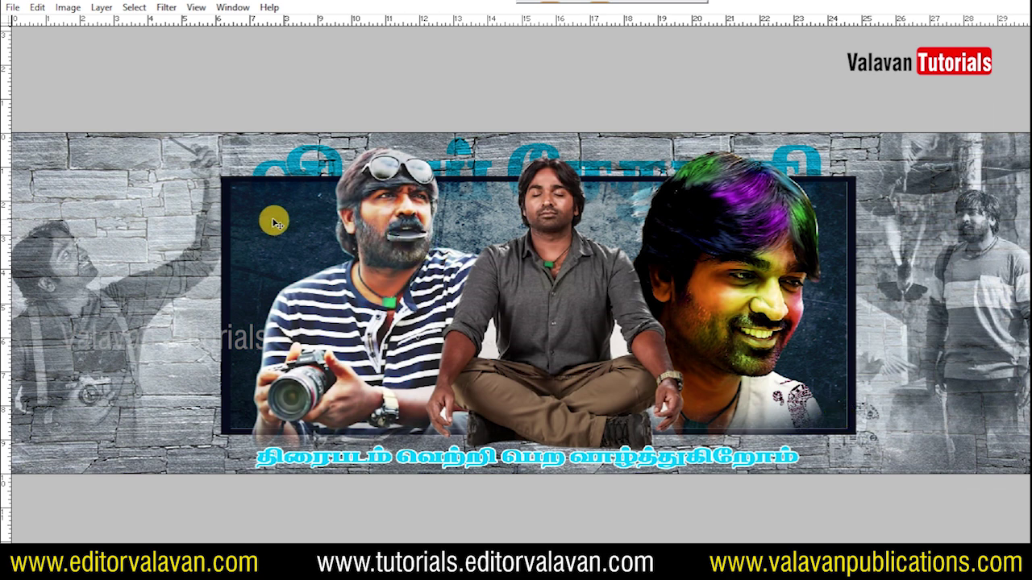
Step: Give the textured panel a Drop Shadow with Spread 33 and Distance 19
key(alt+l)
key(y)
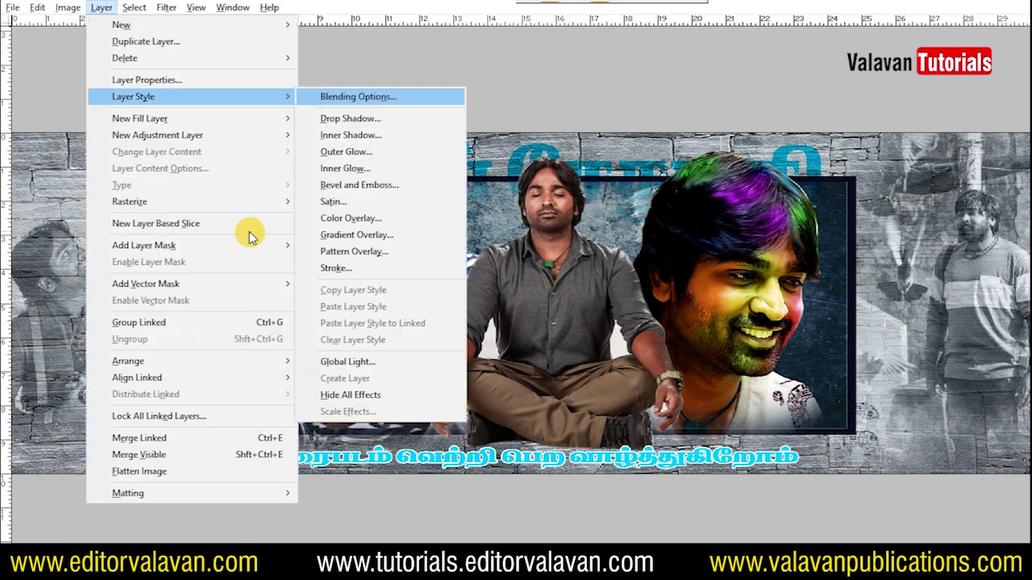
key(d)
mouse_move(816, 188)
mouse_down()
mouse_move(812, 171)
mouse_move(814, 202)
mouse_up()
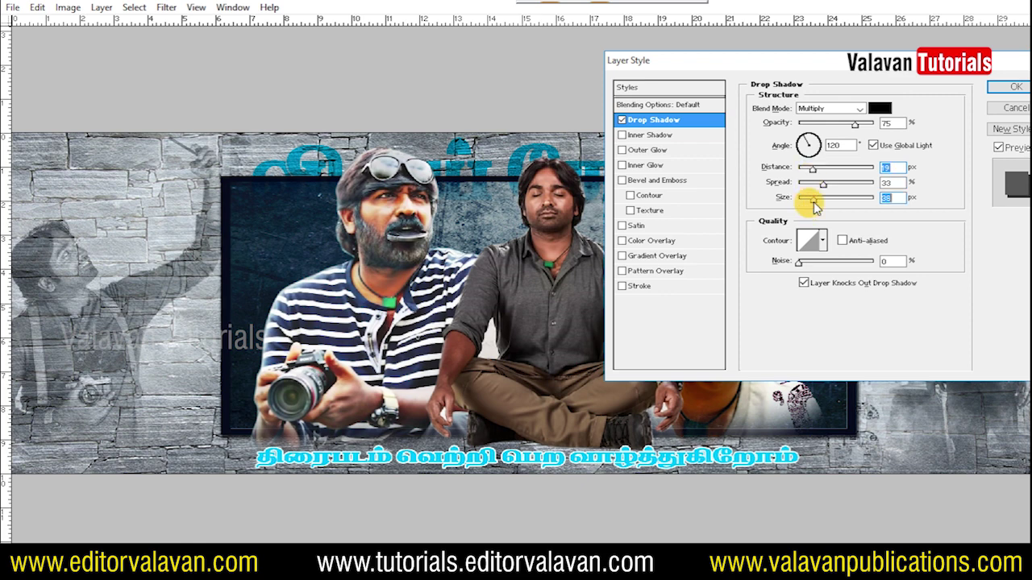
key(Return)
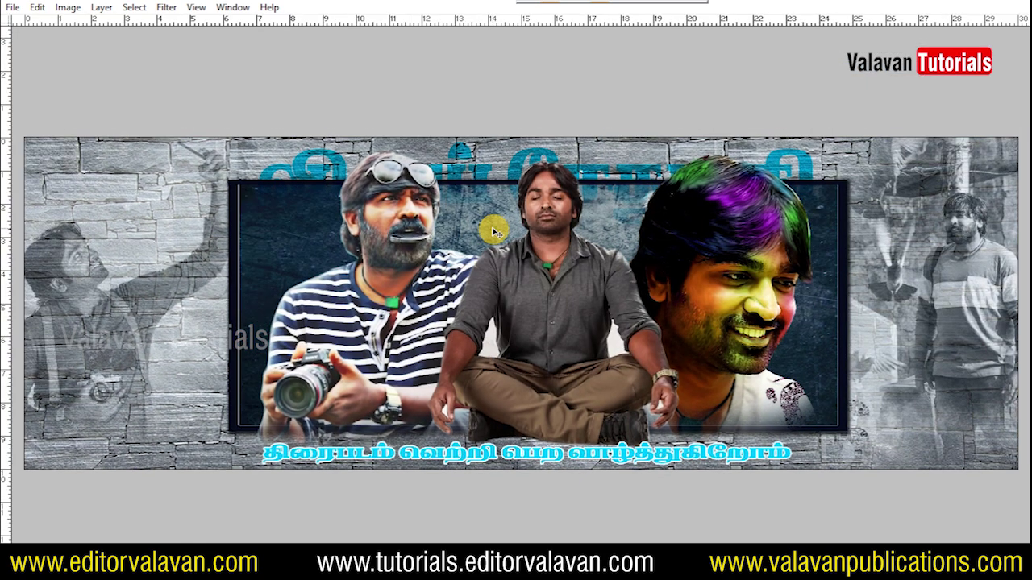
click(154, 121)
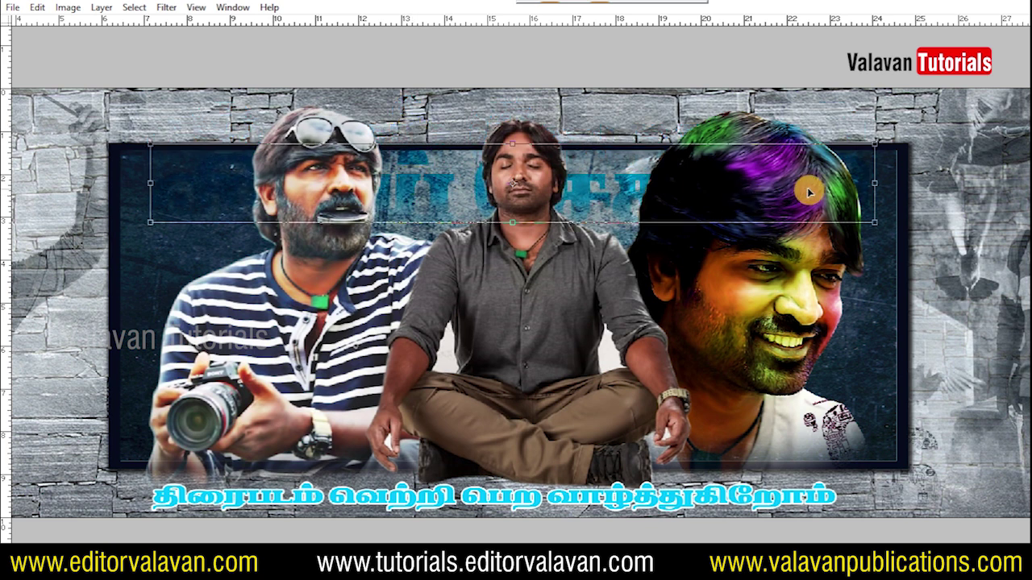
Step: Scale the blue title down, then stretch it slightly wider to the right
drag(868, 153, 653, 178)
click(646, 192)
click(300, 165)
click(422, 177)
drag(767, 165, 830, 146)
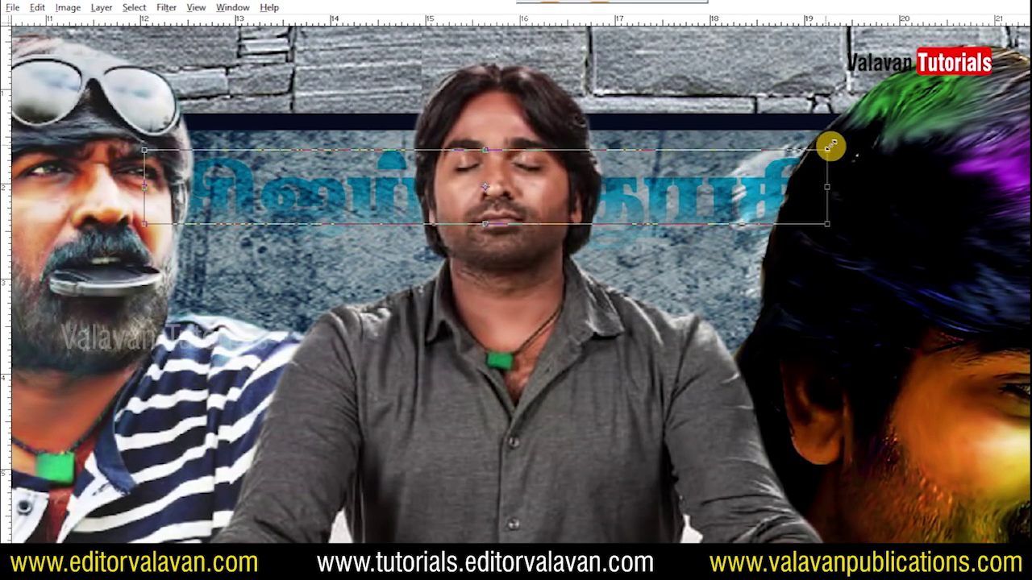
double_click(691, 193)
Step: Fit the banner on screen, zoom into its left part, and place a text cursor on the dark panel
key(z)
right_click(648, 182)
click(668, 188)
right_click(556, 223)
click(589, 235)
right_click(355, 268)
click(388, 279)
right_click(578, 345)
click(603, 412)
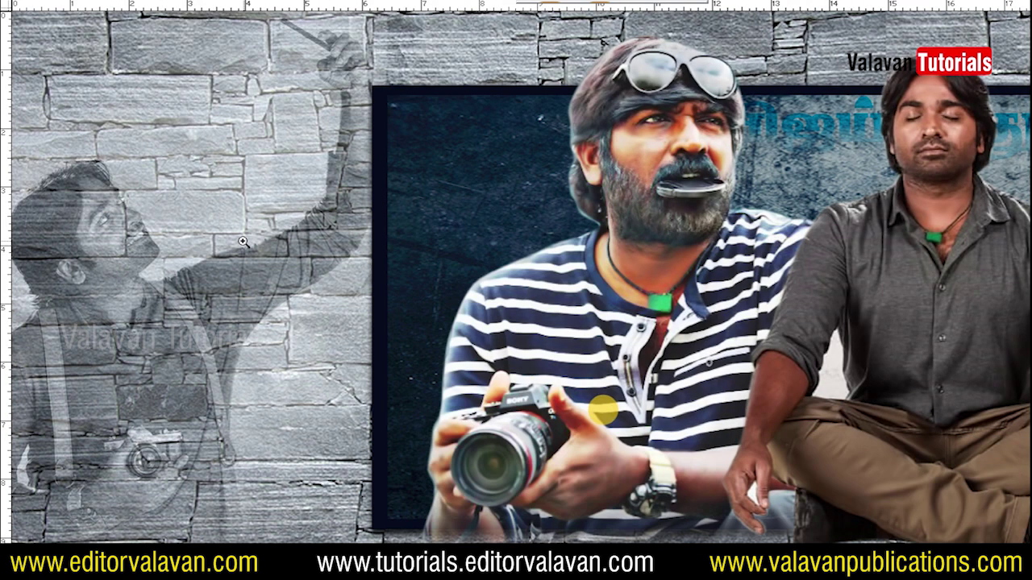
key(t)
click(444, 207)
Step: Type '96', make it much larger and switch to a taller typeface
text(96)
key(ctrl+shift+period)
key(ctrl+shift+period)
key(ctrl+shift+period)
key(Down)
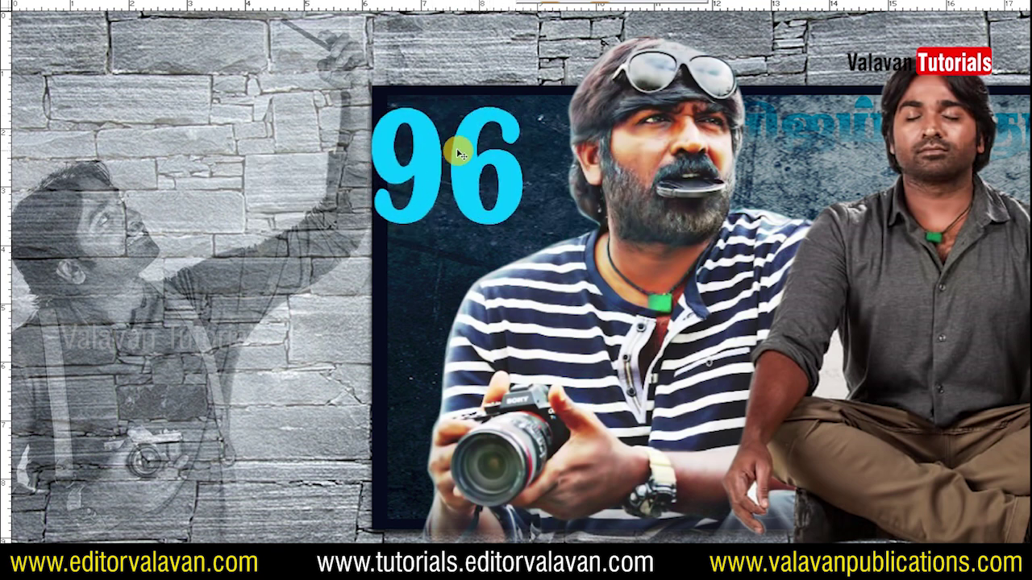
key(Down)
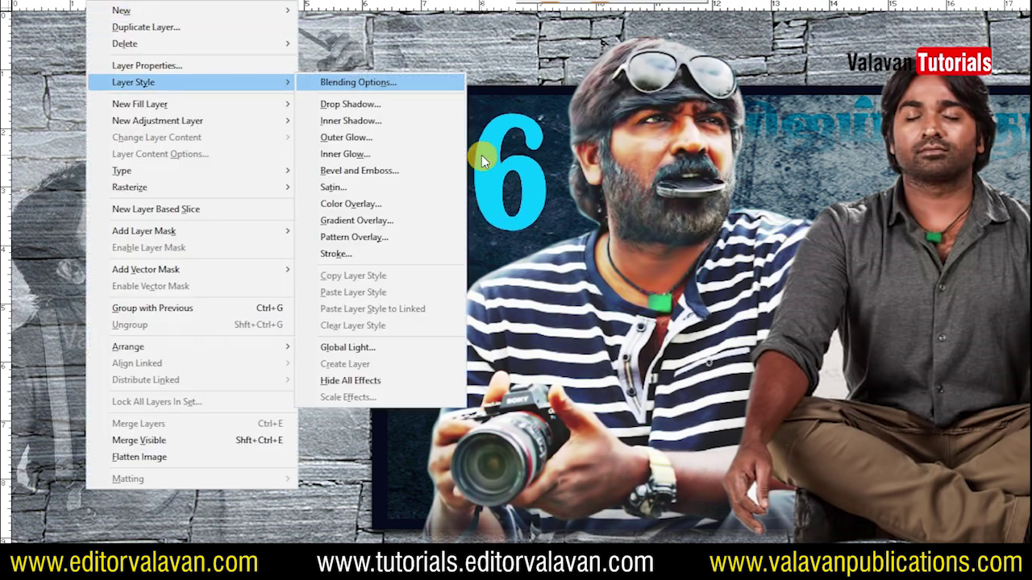
Step: Style '96' with a yellow Gradient Overlay preset and a size-21 Drop Shadow
click(357, 218)
click(846, 139)
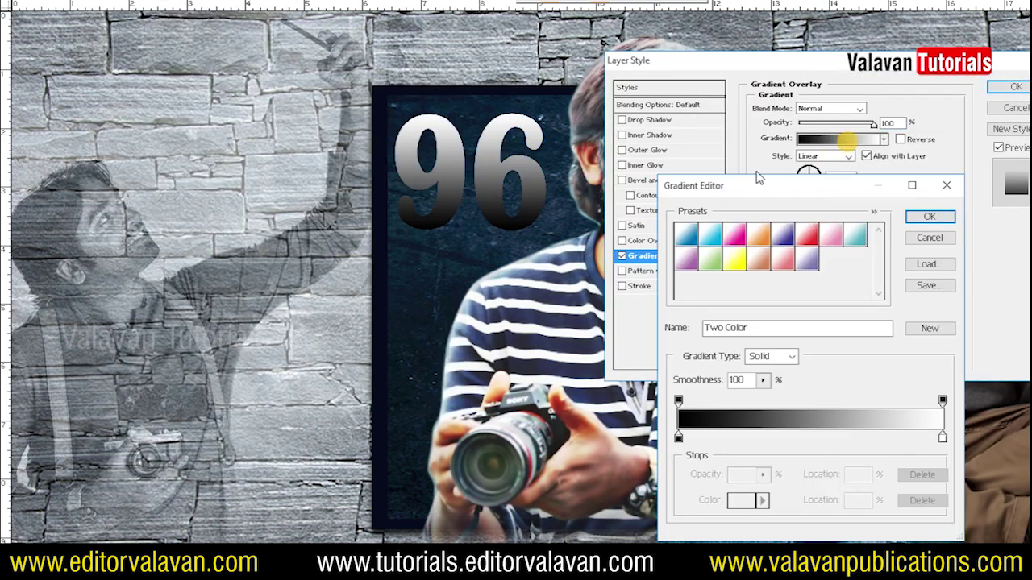
click(732, 269)
key(Return)
click(669, 119)
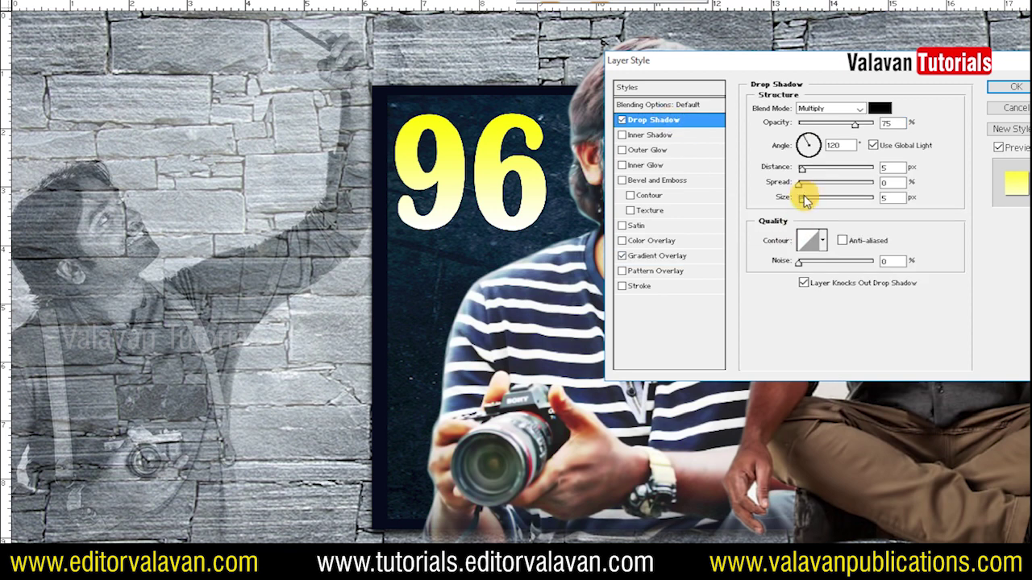
text(100)
drag(807, 198, 811, 198)
key(Return)
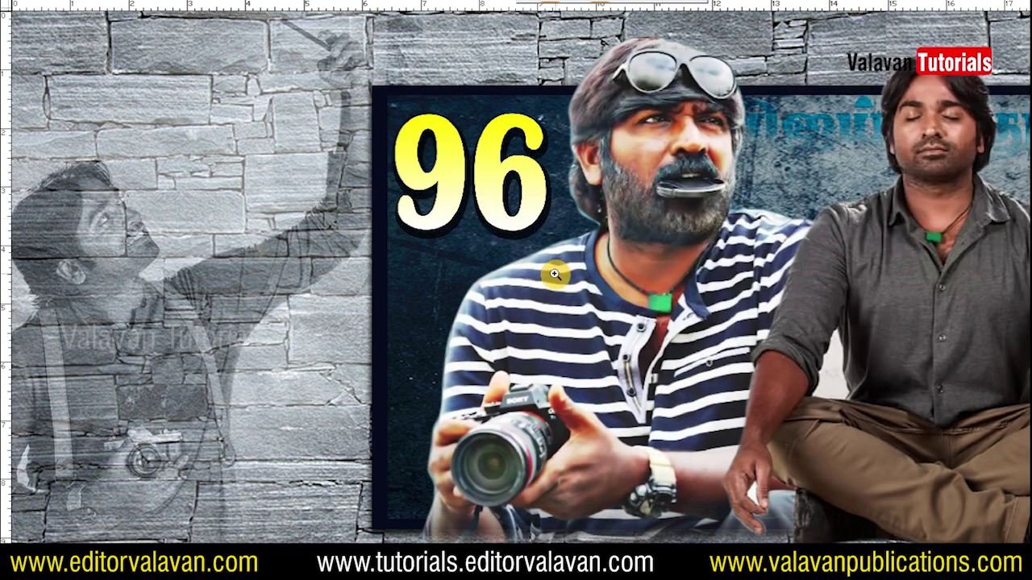
key(ctrl+0)
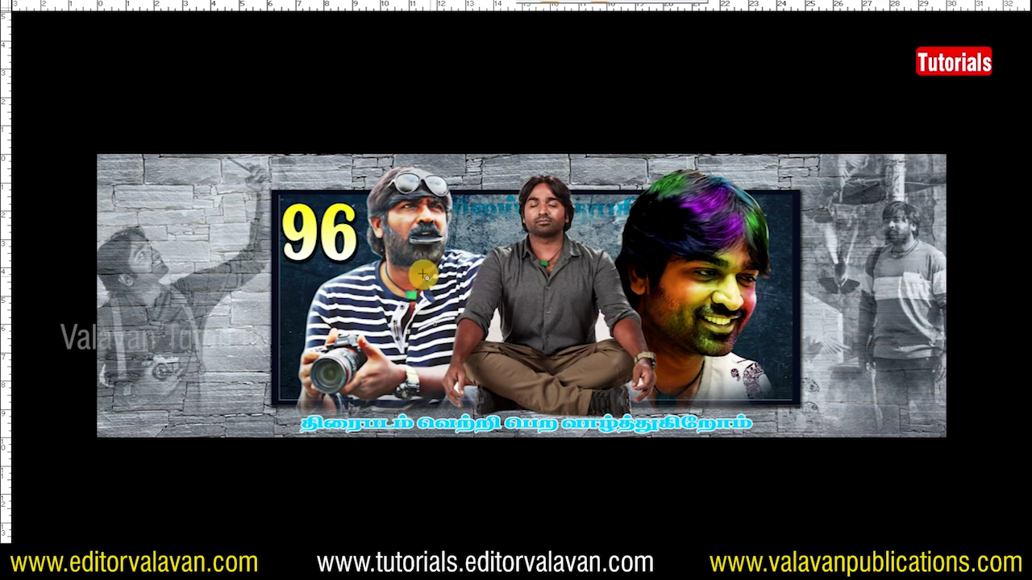
Step: Draw a rounded rectangle on the top-left wall, tilt it slightly and fill it cyan
key(ctrl+plus)
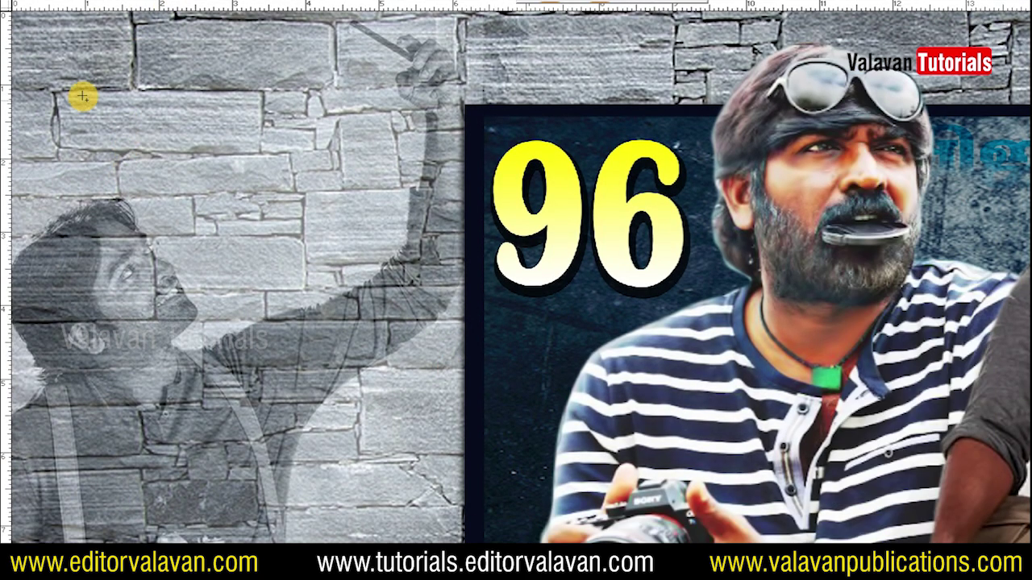
drag(128, 158, 154, 151)
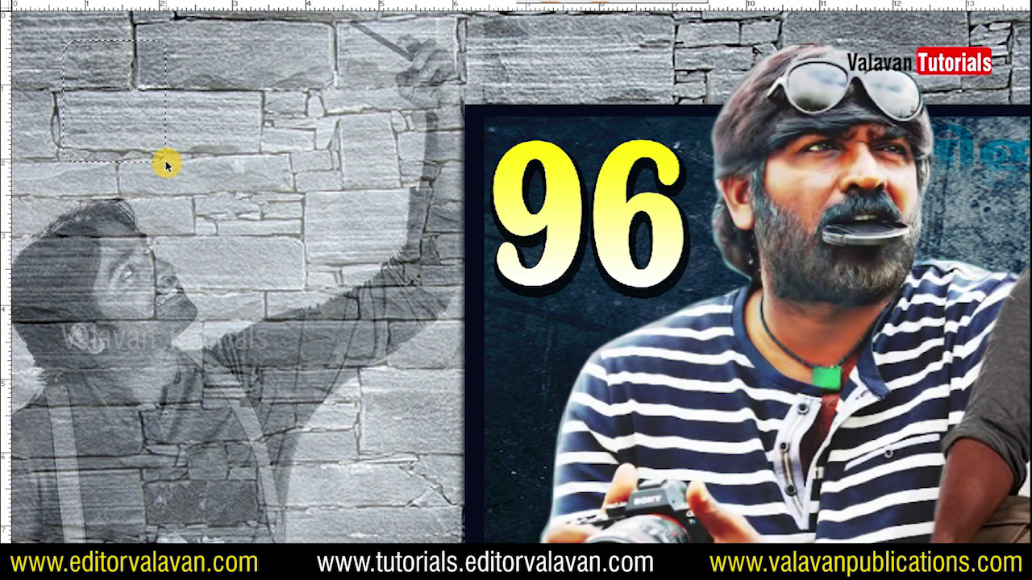
drag(166, 164, 166, 165)
drag(124, 98, 117, 100)
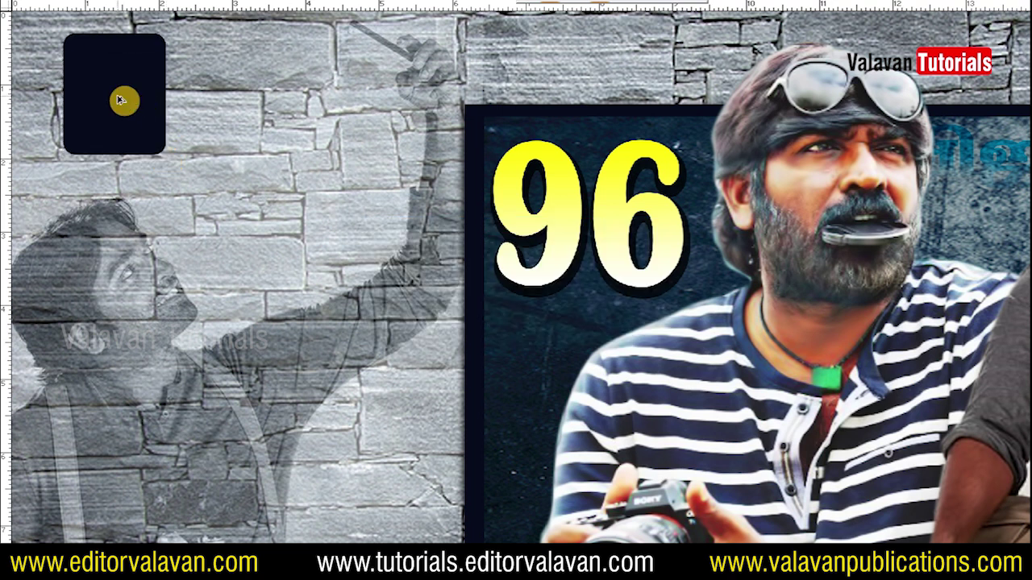
key(ctrl+t)
drag(457, 204, 476, 167)
key(Return)
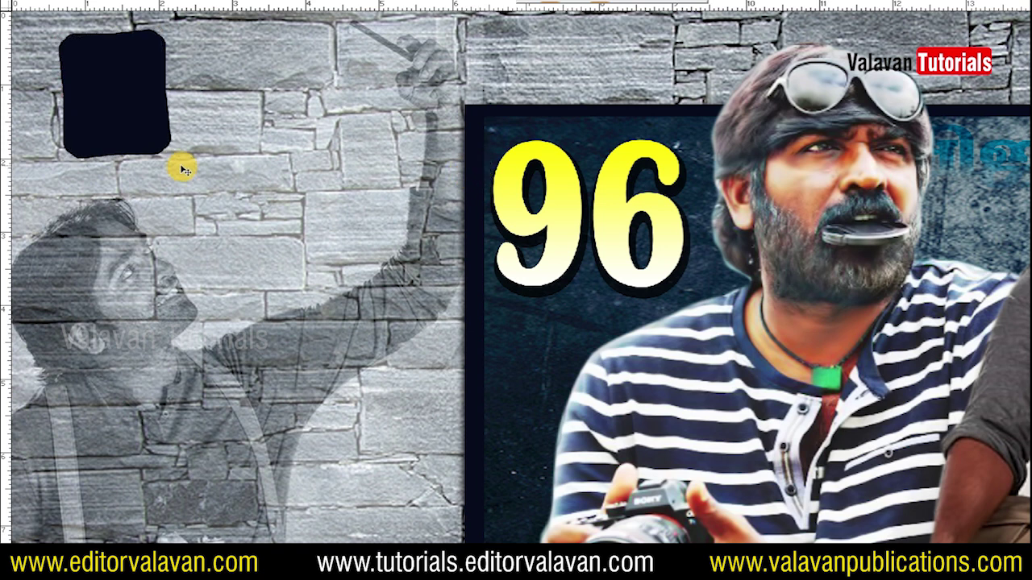
key(alt+shift+BackSpace)
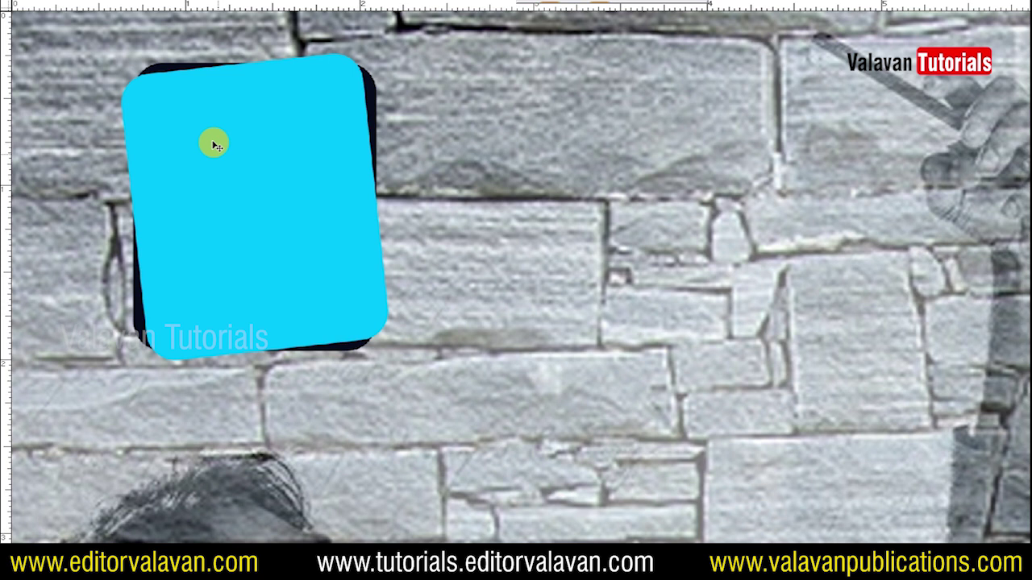
Step: Duplicate the cyan card twice to the right and shift all three slightly left
click(208, 131)
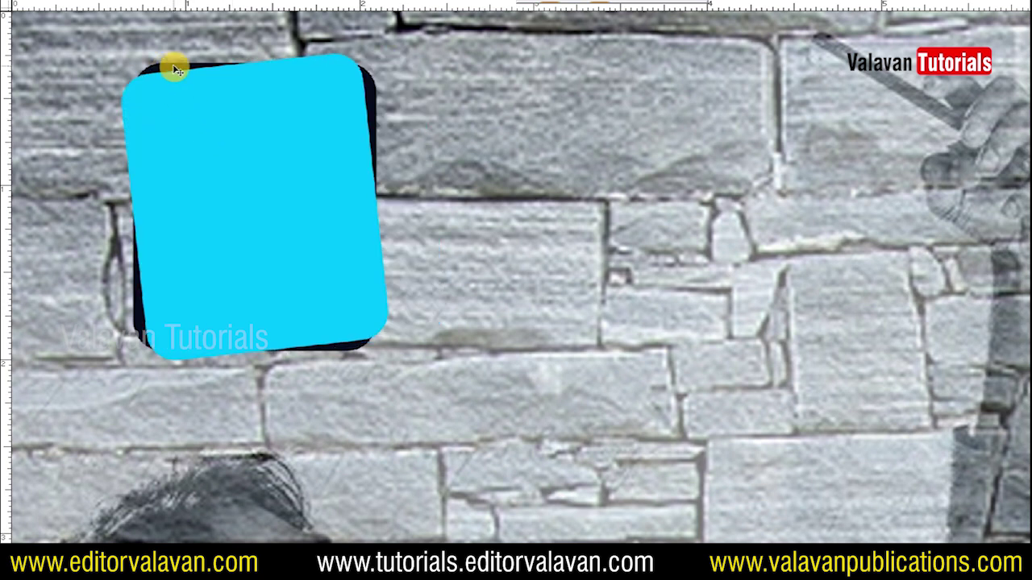
right_click(237, 141)
click(242, 145)
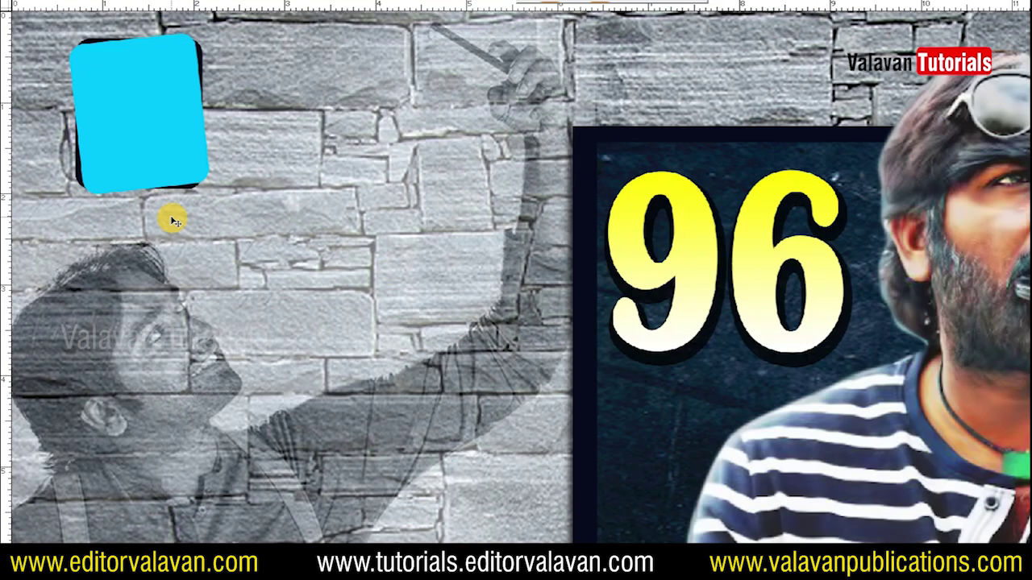
drag(123, 90, 407, 95)
click(264, 121)
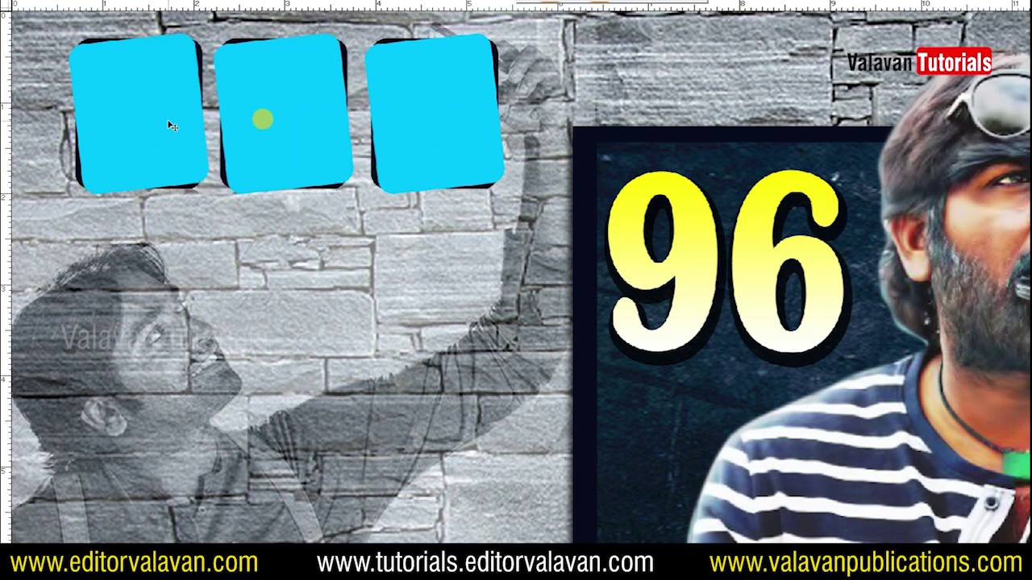
drag(171, 107, 140, 104)
right_click(135, 111)
click(164, 117)
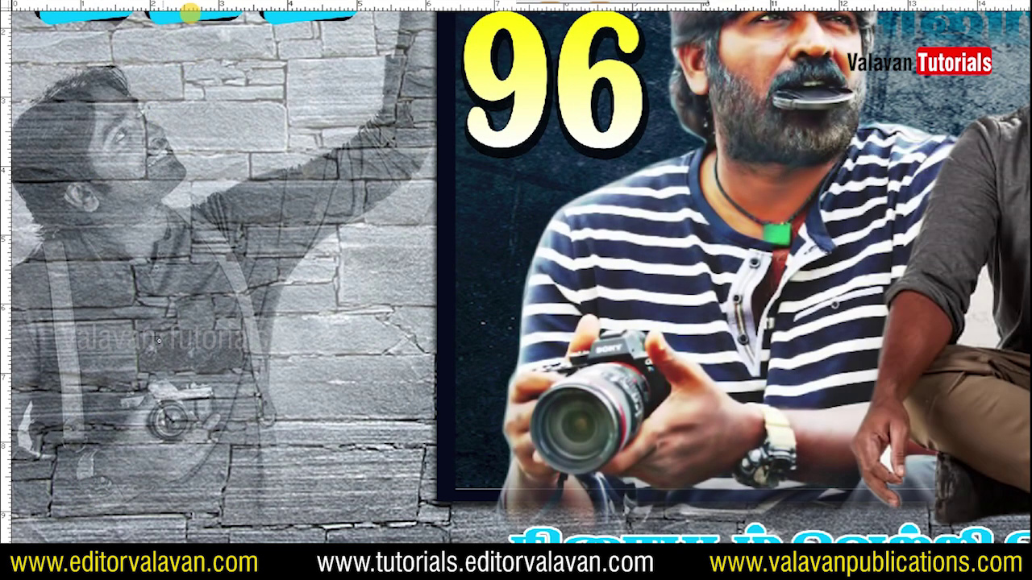
Step: Draw a circle at the lower left, fill it white, and enlarge it slightly
drag(56, 384, 236, 539)
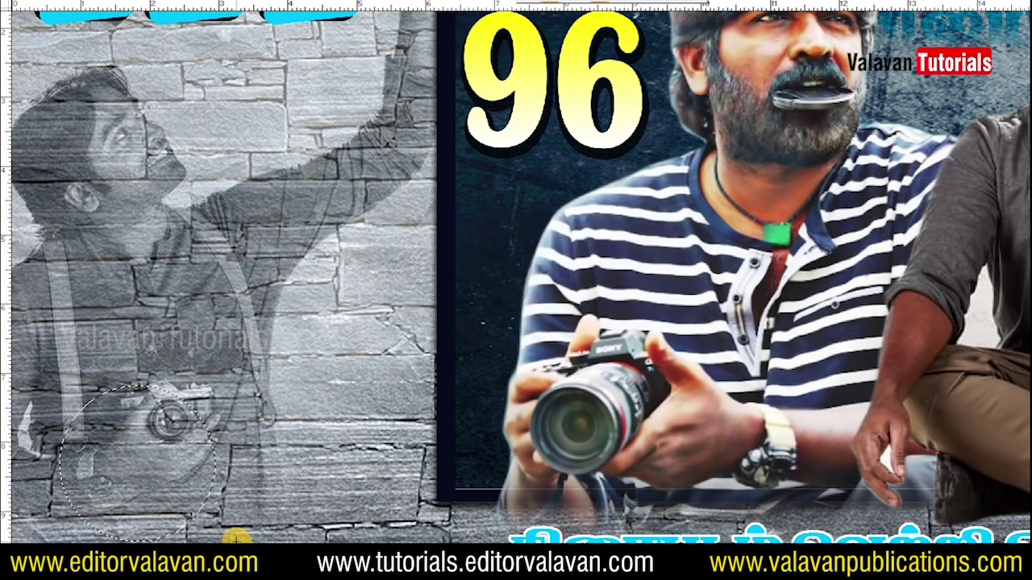
key(alt+BackSpace)
click(165, 430)
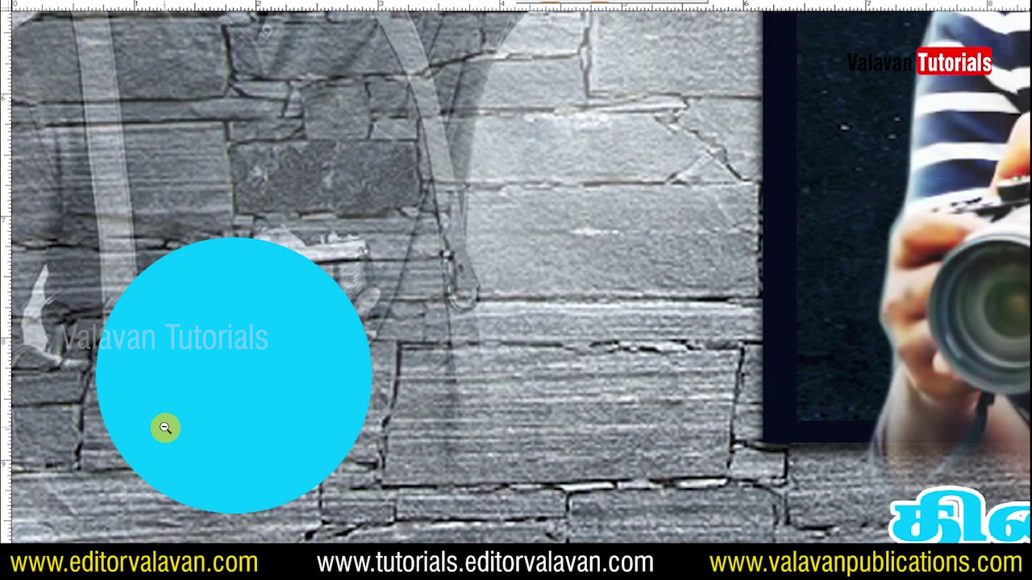
key(ctrl+i)
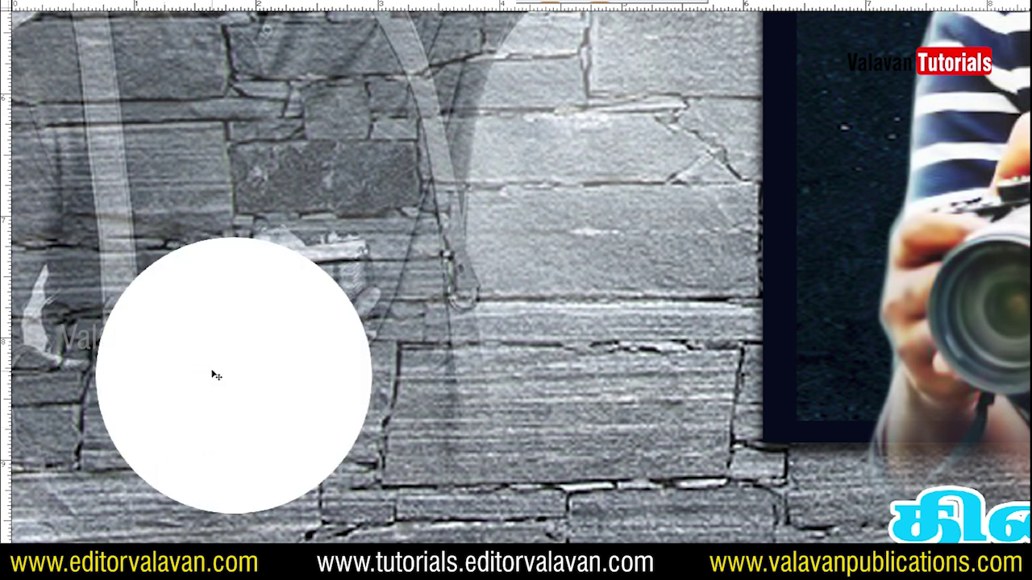
drag(212, 373, 238, 375)
key(ctrl+t)
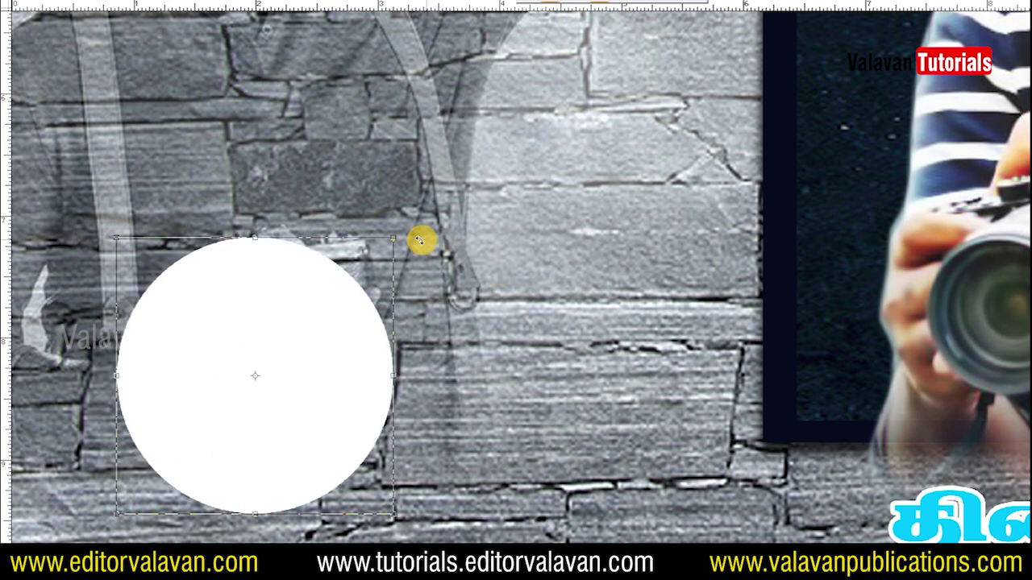
drag(396, 239, 414, 230)
key(Return)
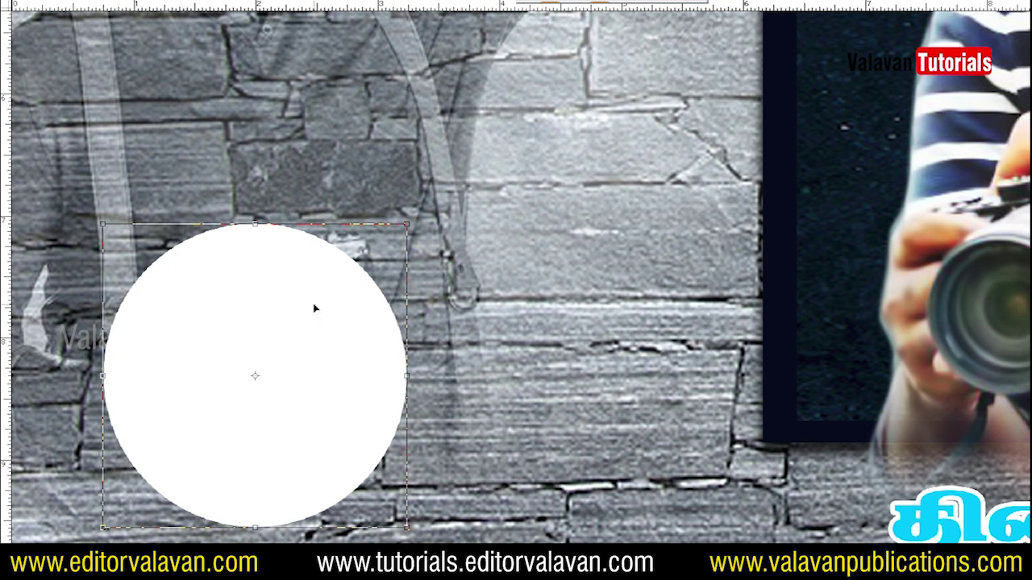
Step: Fill a copy of the circle orange and send it behind the white disc
click(17, 304)
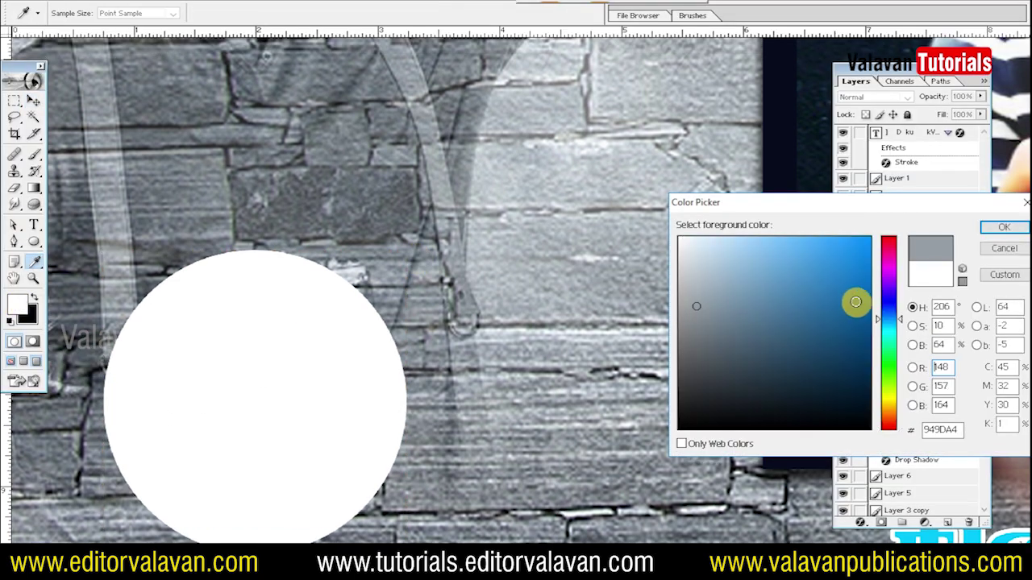
drag(891, 343, 893, 417)
click(869, 264)
click(1004, 227)
key(v)
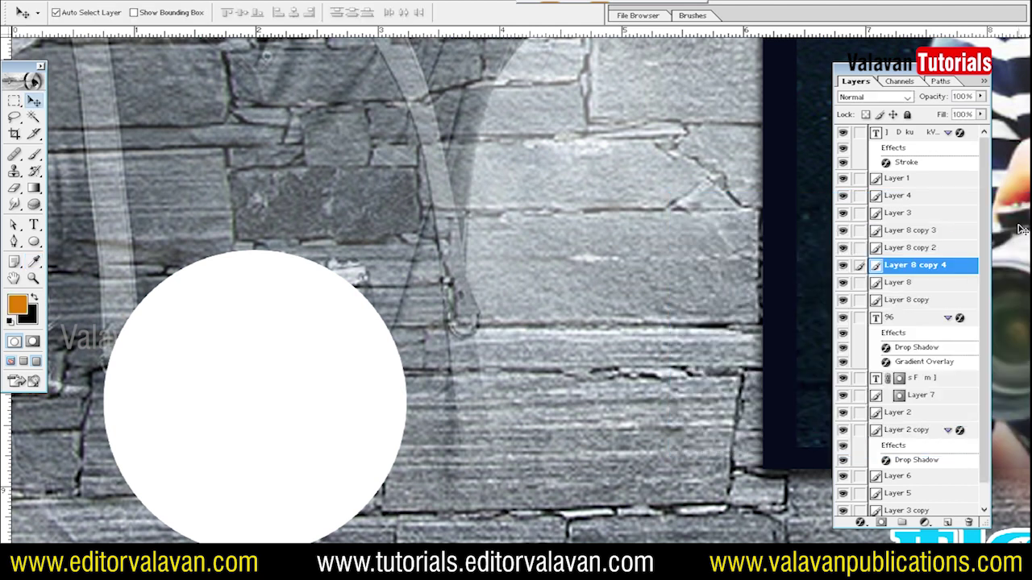
key(shift+alt+BackSpace)
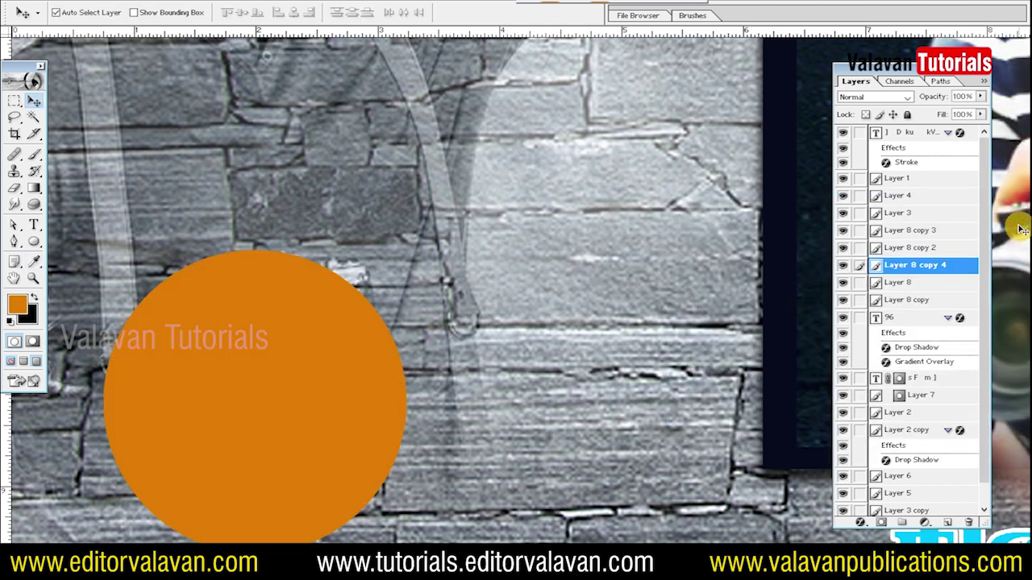
key(ctrl+bracketleft)
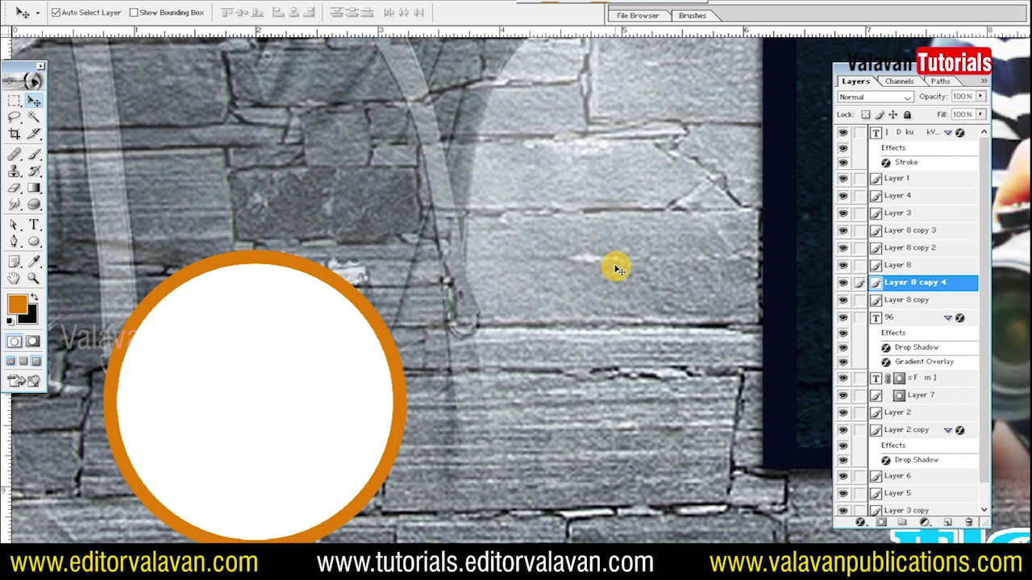
Step: Duplicate the orange circle, scale the copy to 107%, and move it one layer down
key(ctrl+j)
key(ctrl+t)
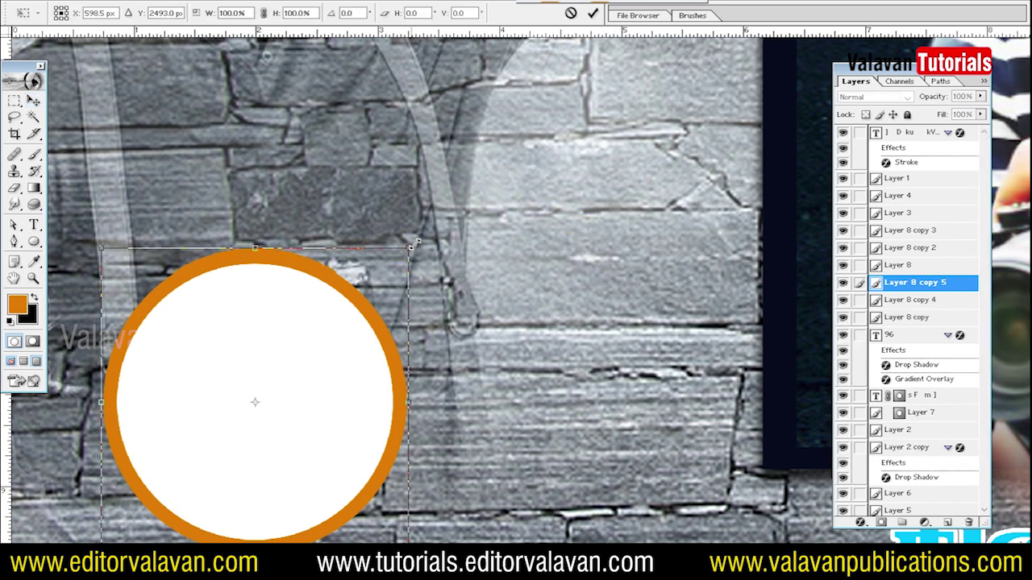
drag(417, 241, 424, 242)
key(Return)
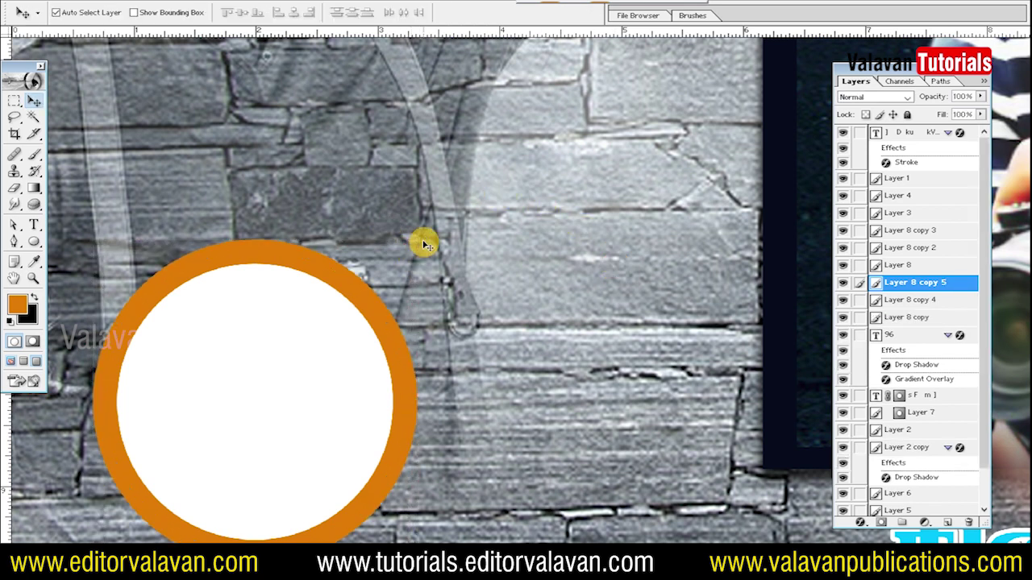
key(ctrl+bracketleft)
key(ctrl+u)
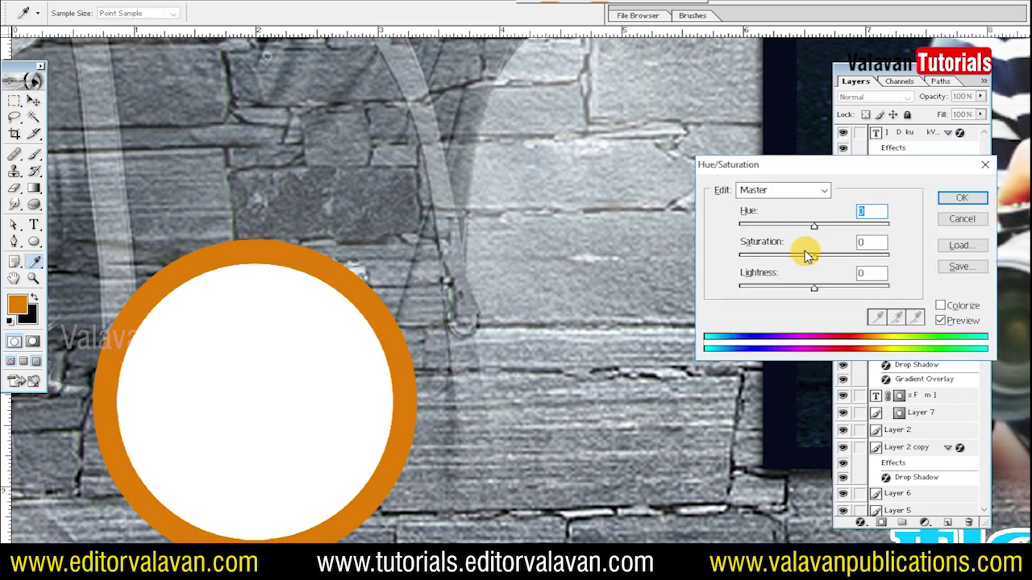
Step: Shift the outer ring's hue +15 to gold and zoom in on the ringed circle
drag(817, 231, 826, 232)
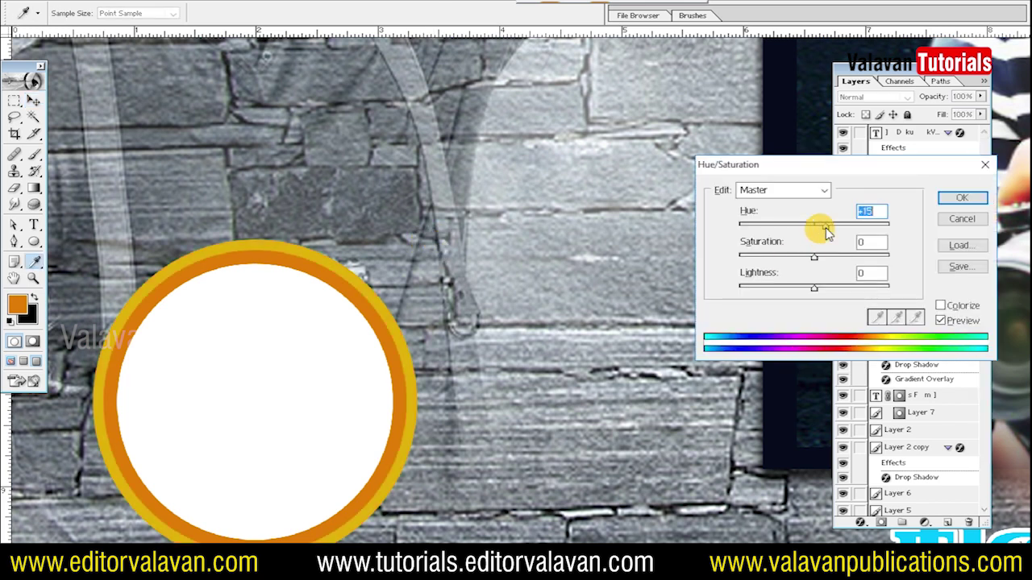
click(962, 198)
key(z)
right_click(565, 256)
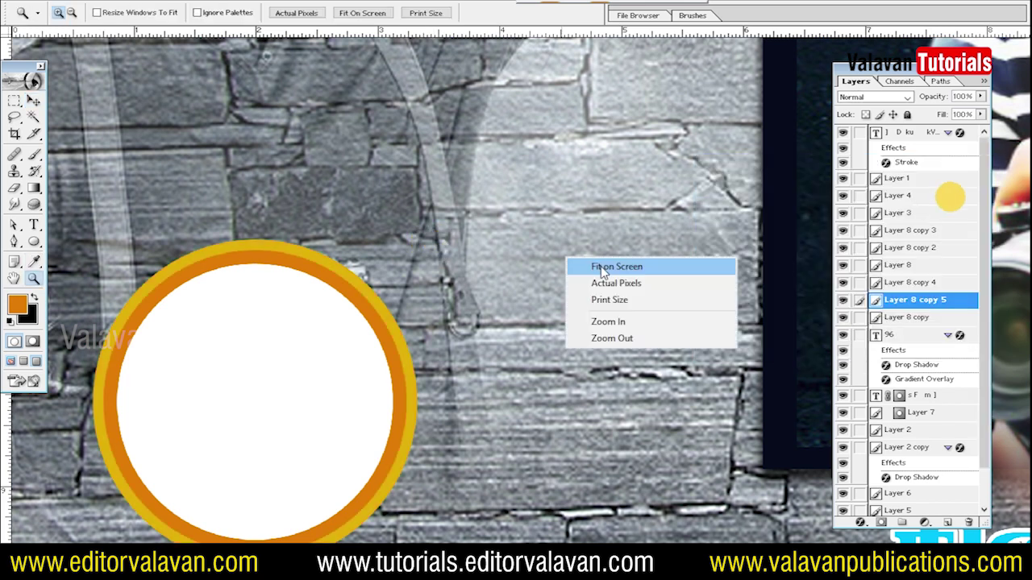
click(601, 267)
click(222, 361)
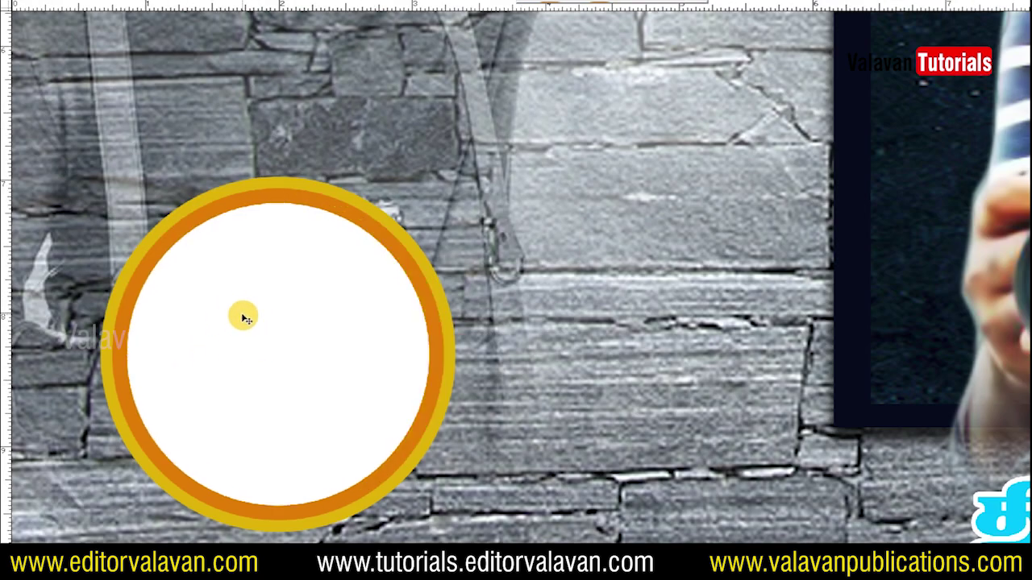
key(Tab)
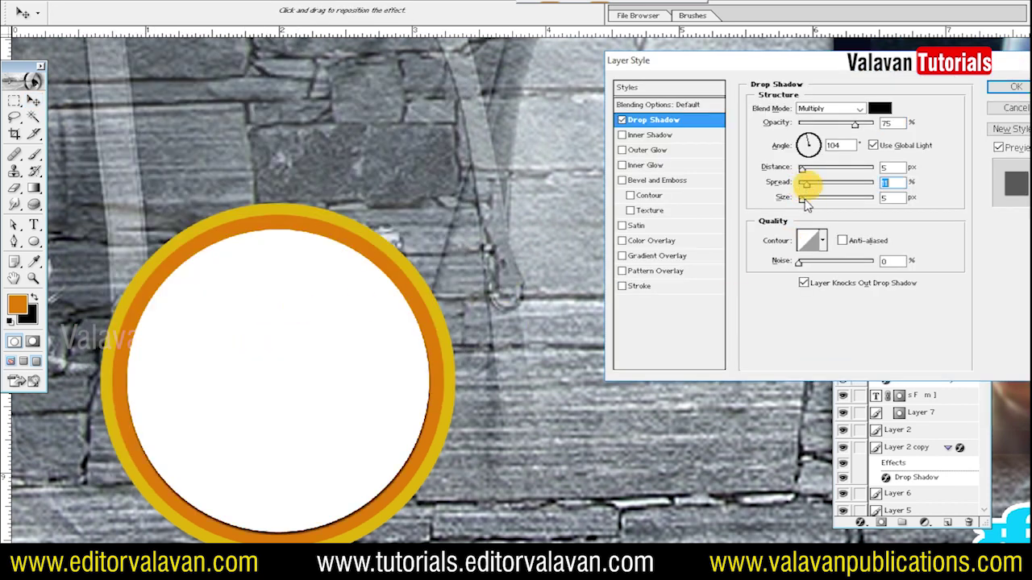
Step: Give the orange ring a drop shadow with Use Global Light off and an adjusted offset
key(Return)
click(314, 228)
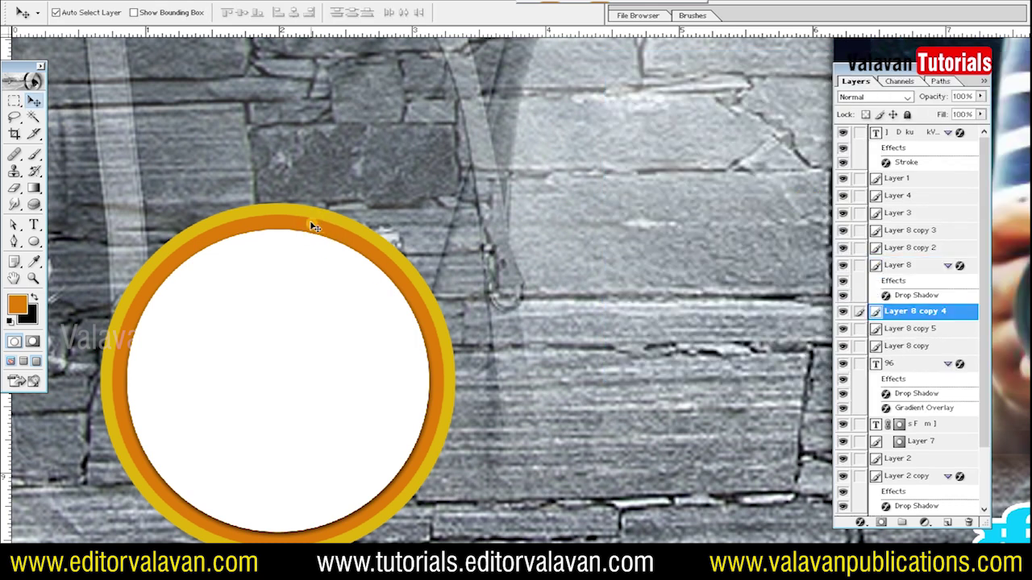
key(F2)
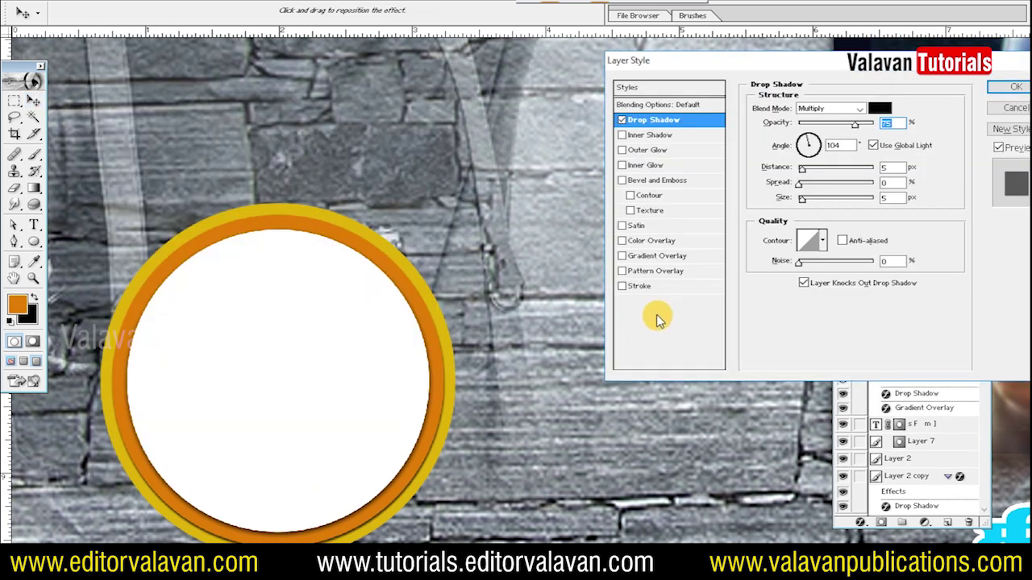
click(875, 145)
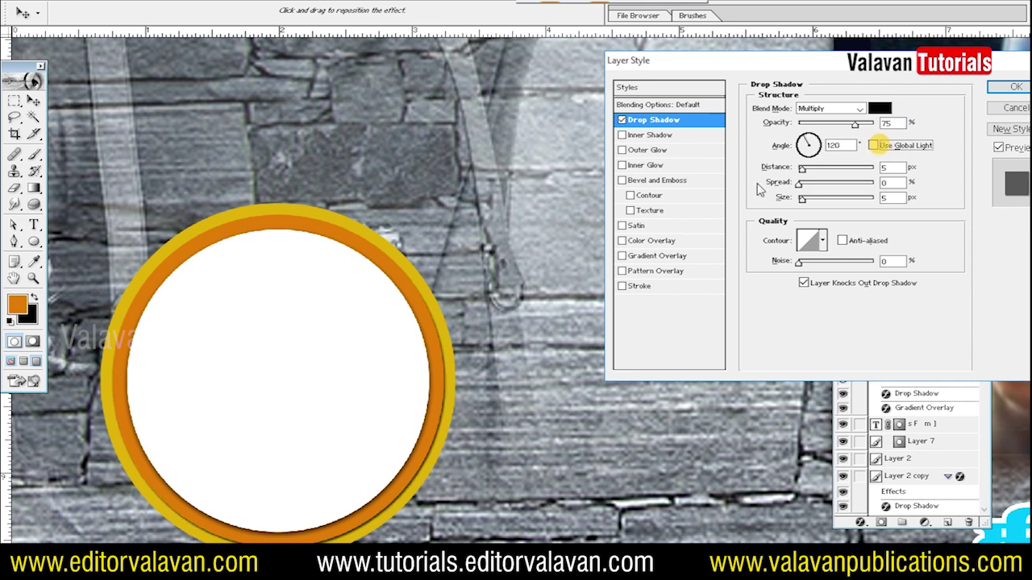
drag(251, 300, 251, 297)
key(Return)
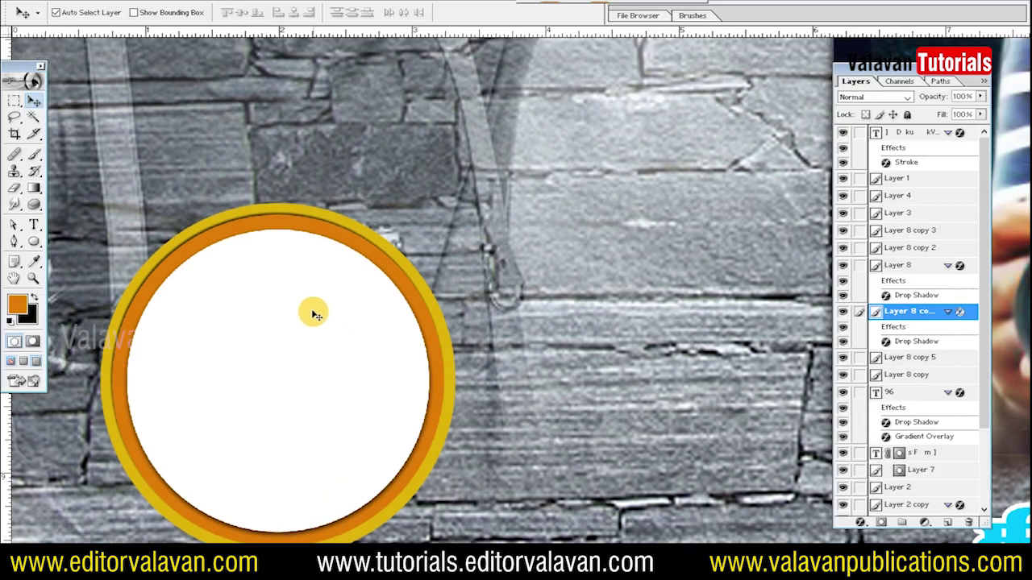
right_click(274, 306)
click(288, 317)
key(z)
click(91, 427)
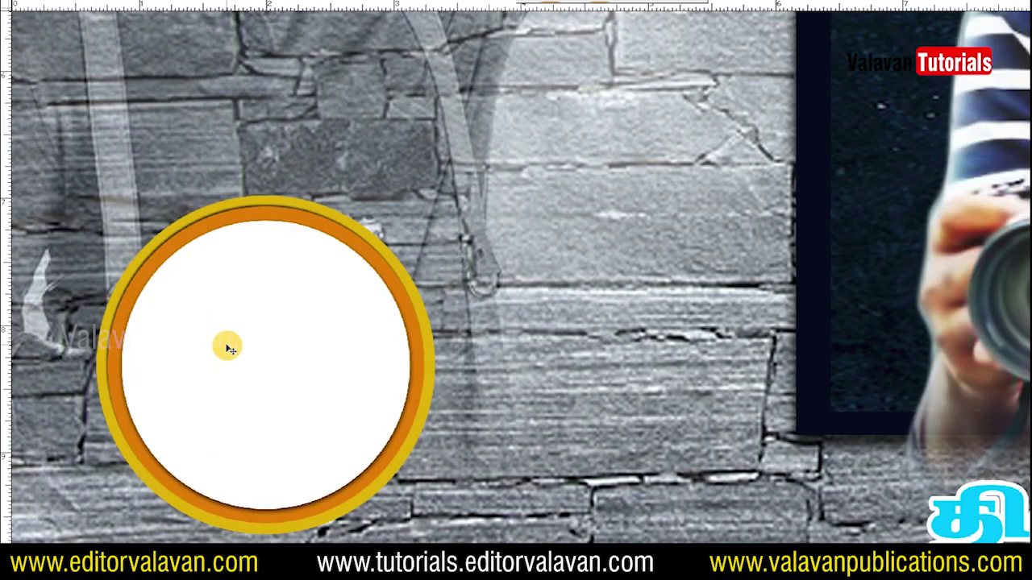
Step: Select the outer gold ring layer and zoom in on the badge
right_click(231, 330)
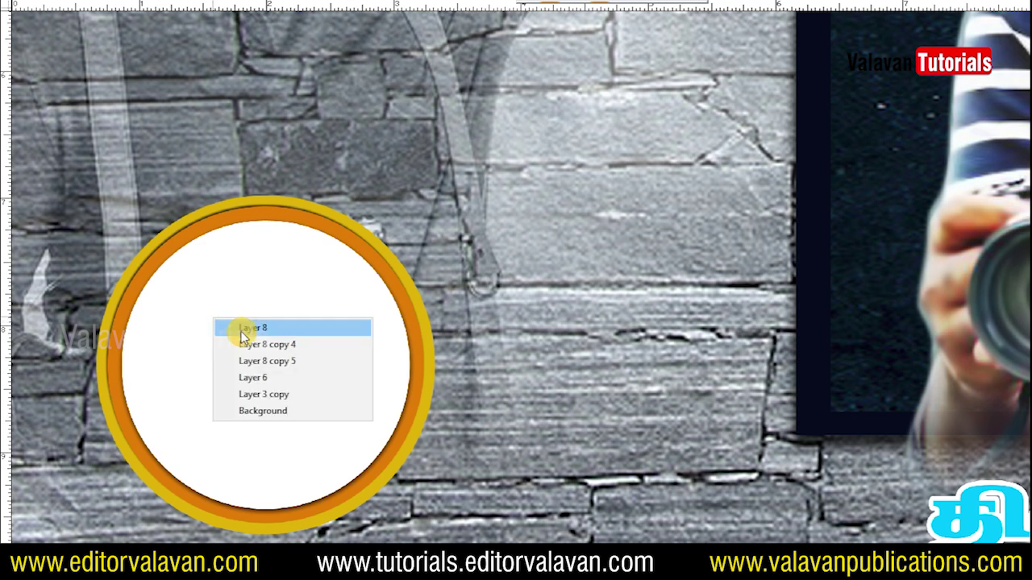
click(266, 362)
right_click(271, 345)
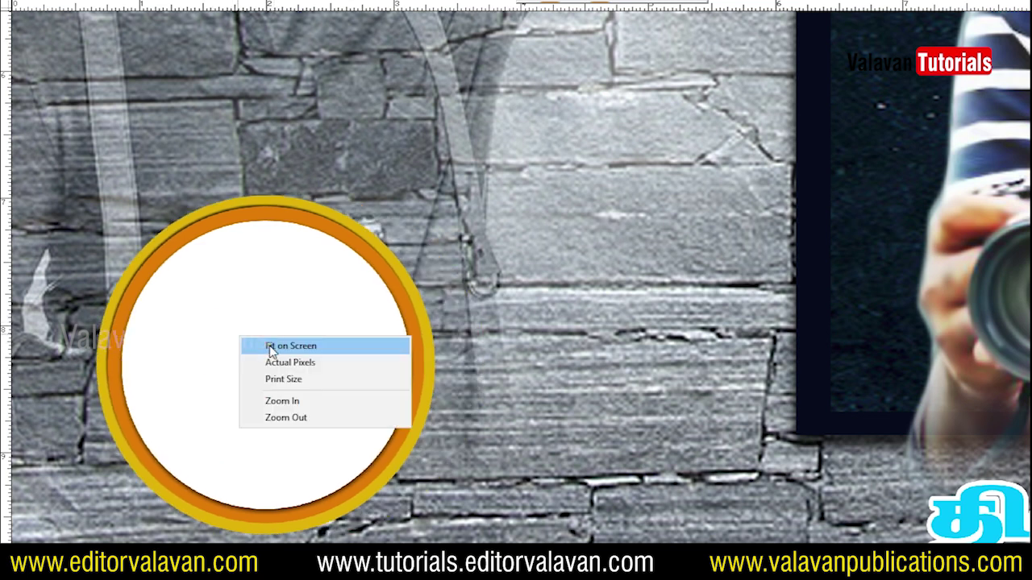
click(274, 346)
click(90, 412)
Step: Copy the badge into a triangle of three, shrink them together, and shift them slightly right
key(v)
mouse_move(145, 405)
mouse_down()
mouse_move(400, 412)
mouse_move(572, 342)
mouse_move(245, 179)
mouse_up()
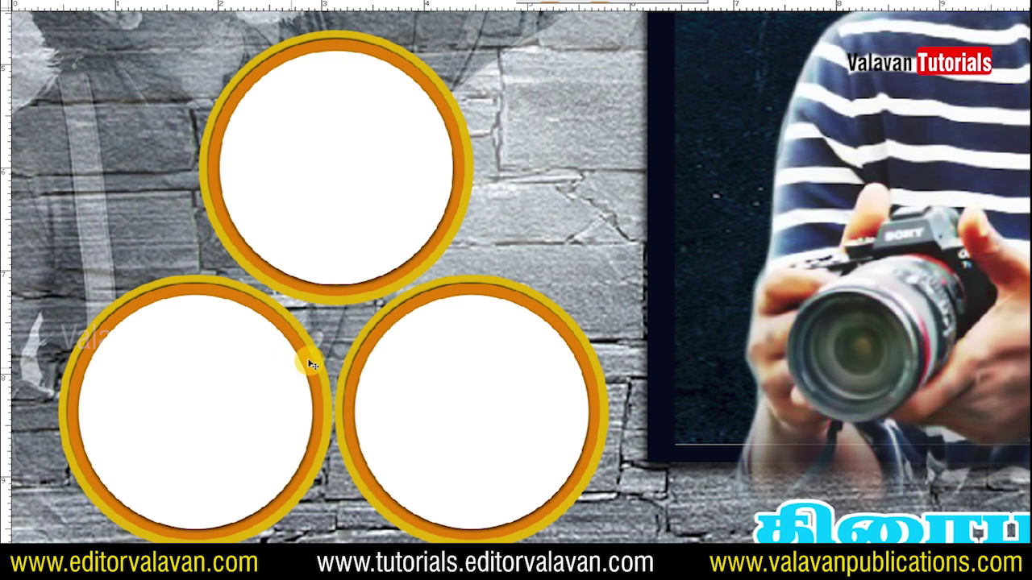
mouse_move(419, 424)
mouse_down()
mouse_move(470, 419)
mouse_move(448, 419)
mouse_up()
key(ctrl+t)
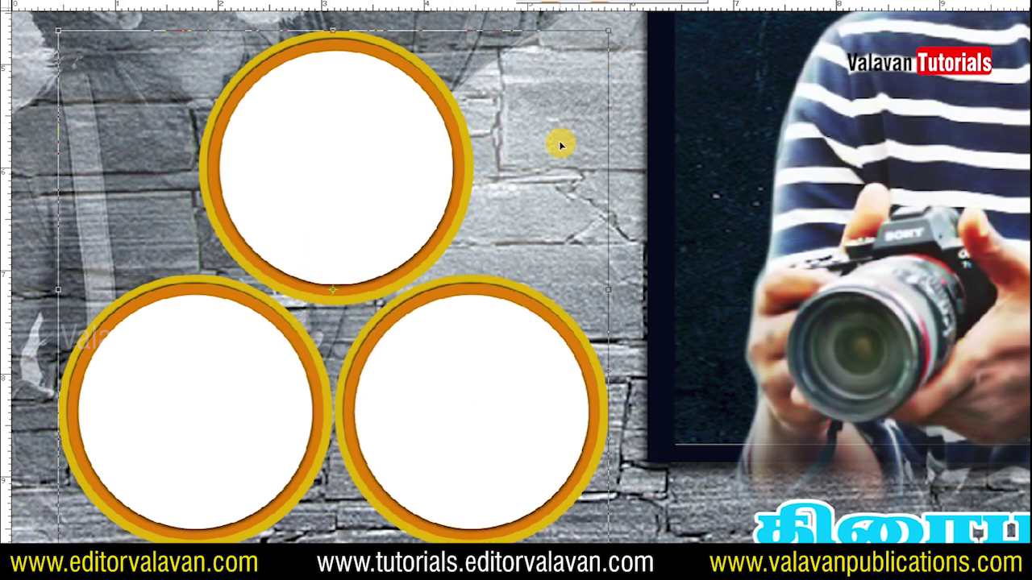
drag(618, 32, 495, 194)
right_click(495, 193)
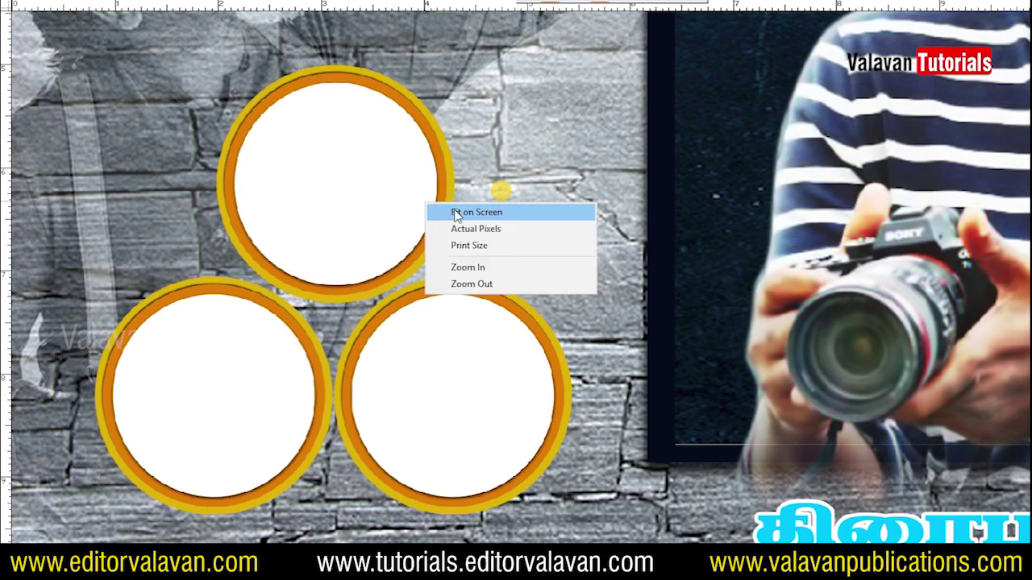
click(460, 212)
drag(125, 403, 132, 403)
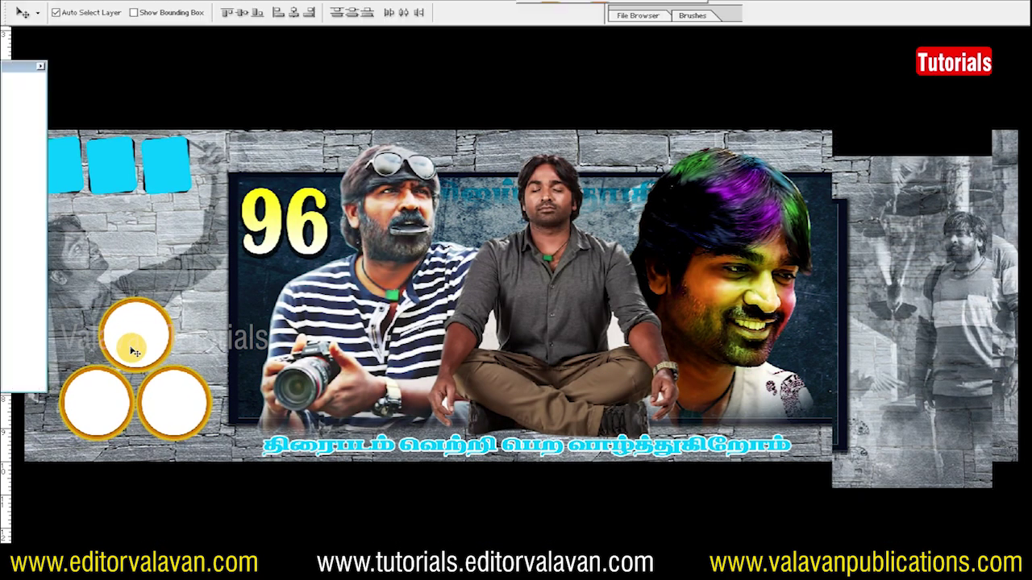
Step: Copy a badge to the right side, duplicate it below, and enlarge and position the pair
mouse_move(175, 413)
mouse_down()
mouse_move(829, 323)
mouse_move(899, 283)
mouse_move(942, 320)
mouse_up()
key(Return)
mouse_move(901, 288)
mouse_down()
mouse_move(949, 392)
mouse_move(935, 368)
mouse_up()
drag(906, 293, 925, 331)
key(ctrl+t)
drag(879, 274, 861, 250)
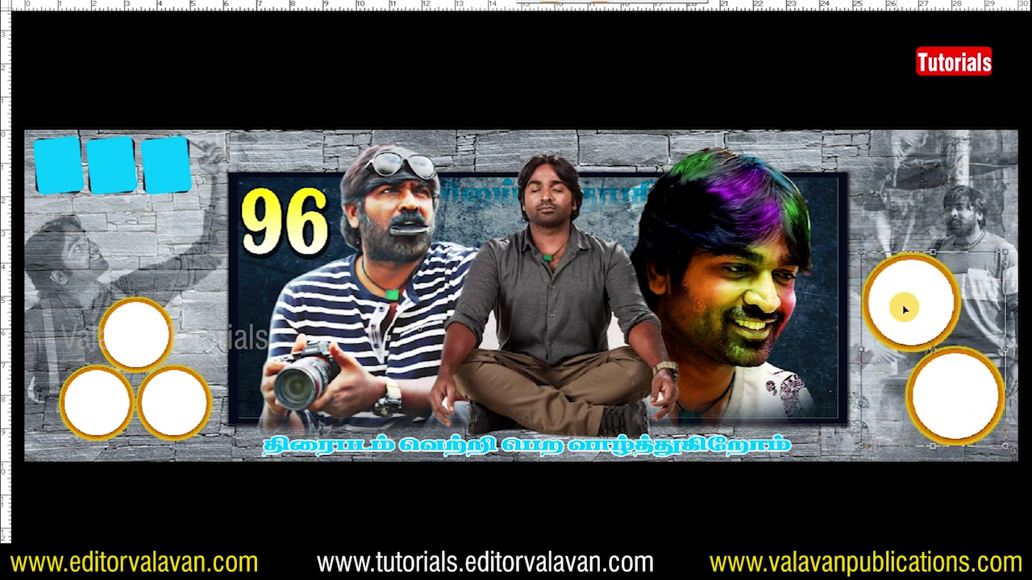
key(Return)
drag(957, 413, 915, 429)
drag(894, 369, 935, 360)
Step: Raise and shrink the upper-right circle, add a copy below, and align the three-circle column
drag(910, 300, 905, 221)
key(ctrl+t)
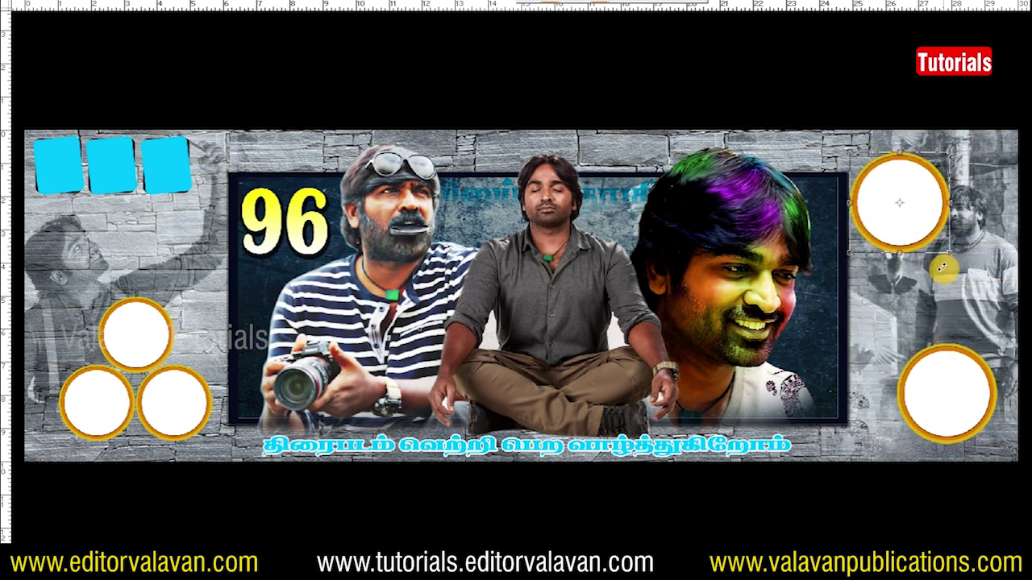
drag(949, 252, 935, 235)
key(Return)
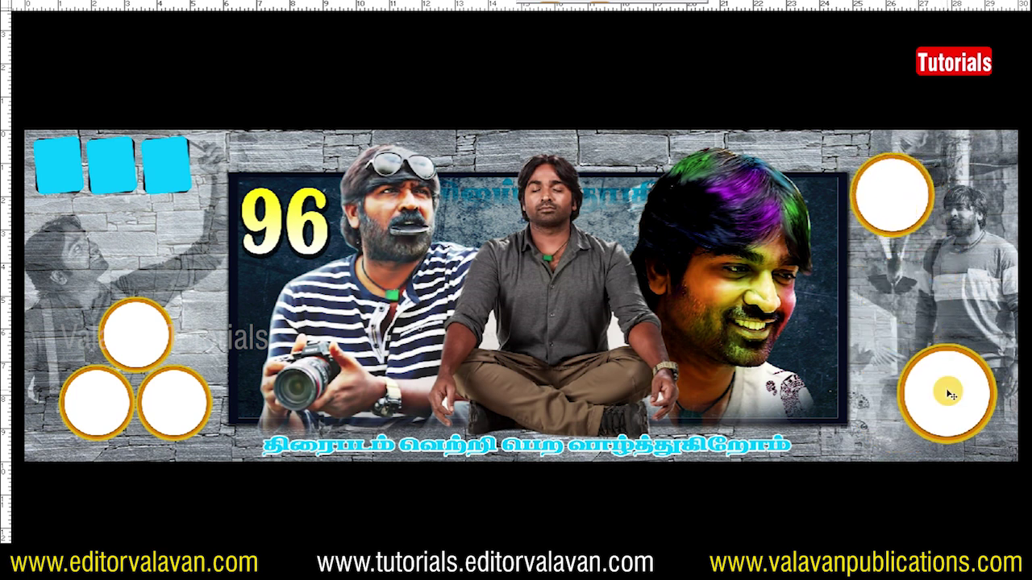
key(Delete)
drag(892, 207, 891, 365)
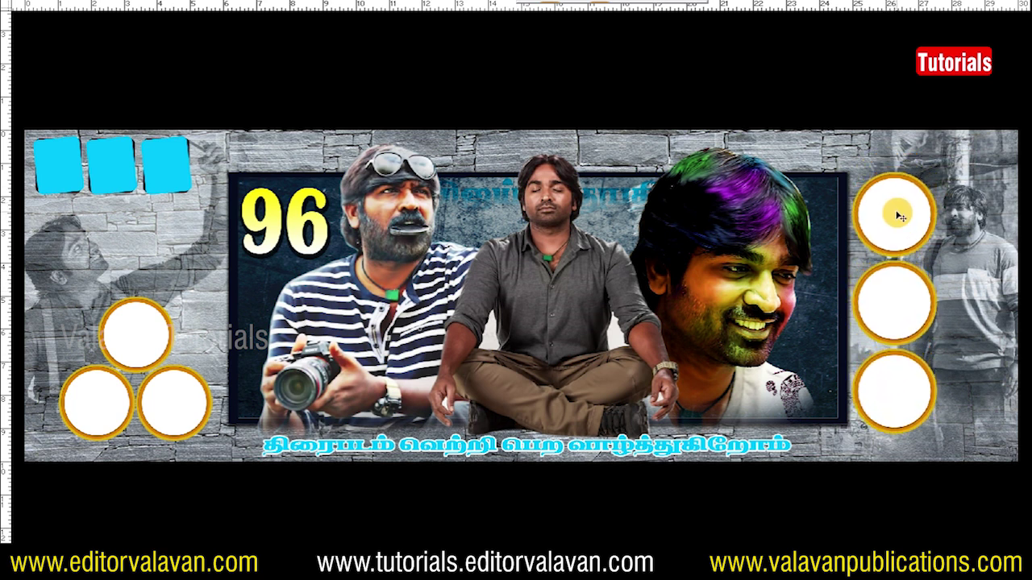
key(ctrl+t)
drag(893, 207, 898, 207)
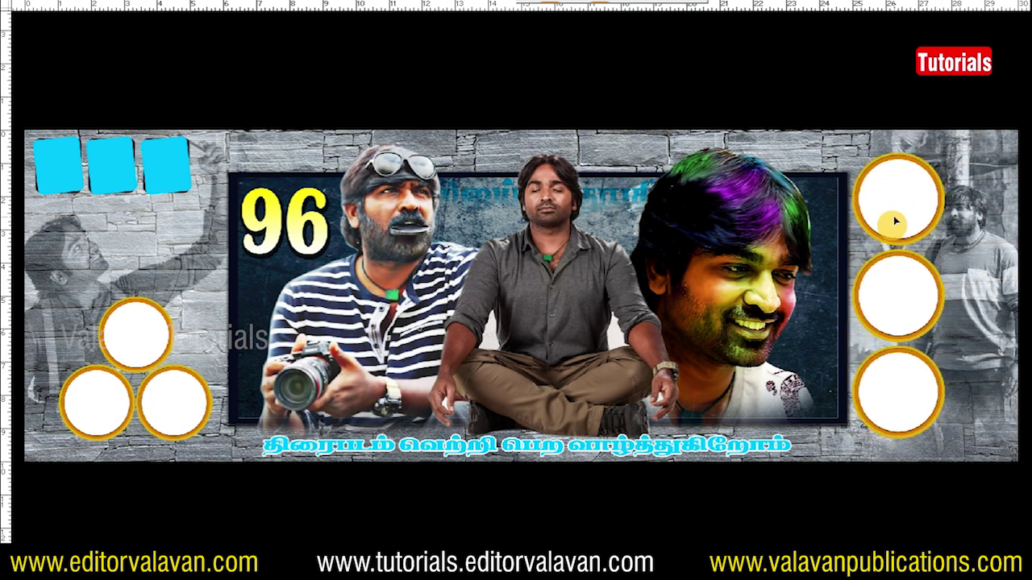
key(Return)
Step: Fit the banner in view and hide the panels to check the whole layout
key(z)
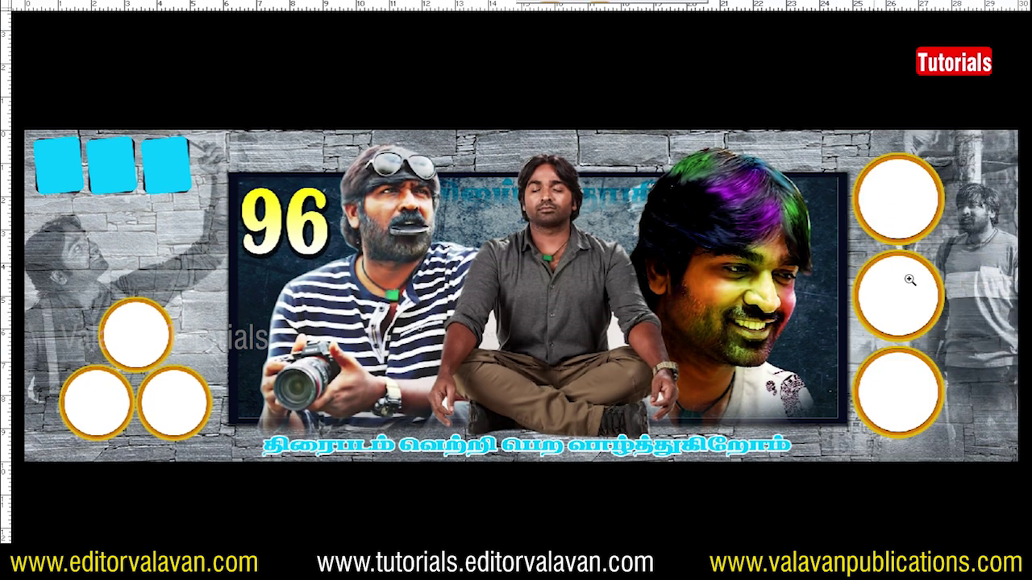
right_click(661, 159)
click(671, 166)
key(Tab)
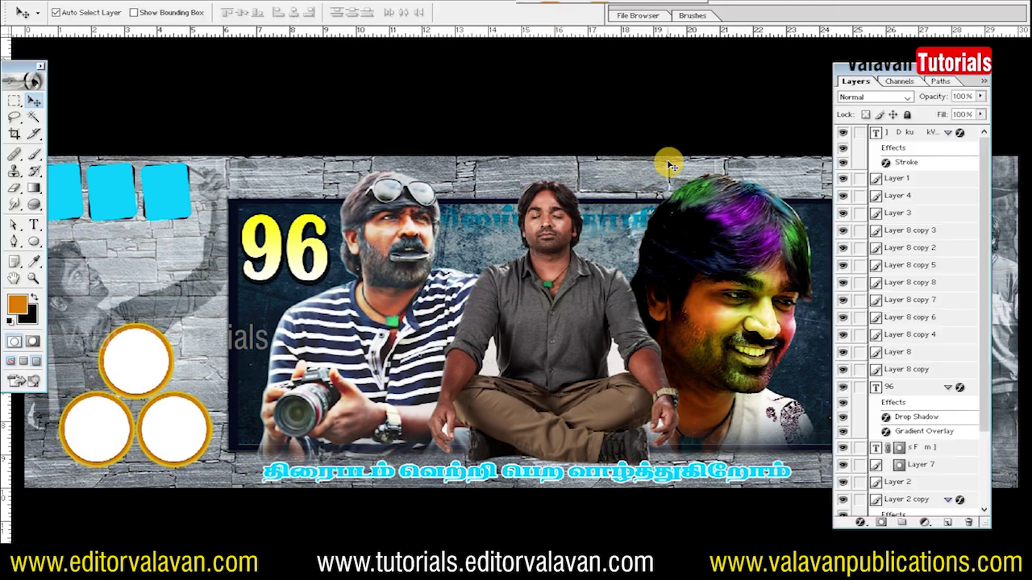
key(Tab)
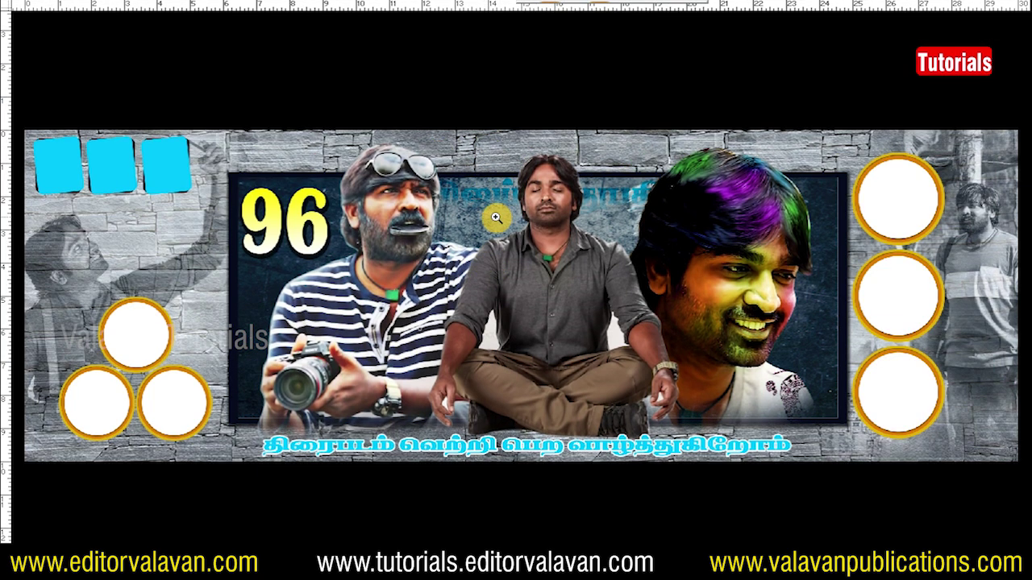
Step: Leave full-screen mode and return to Chrome's texture background image results
key(f)
click(508, 566)
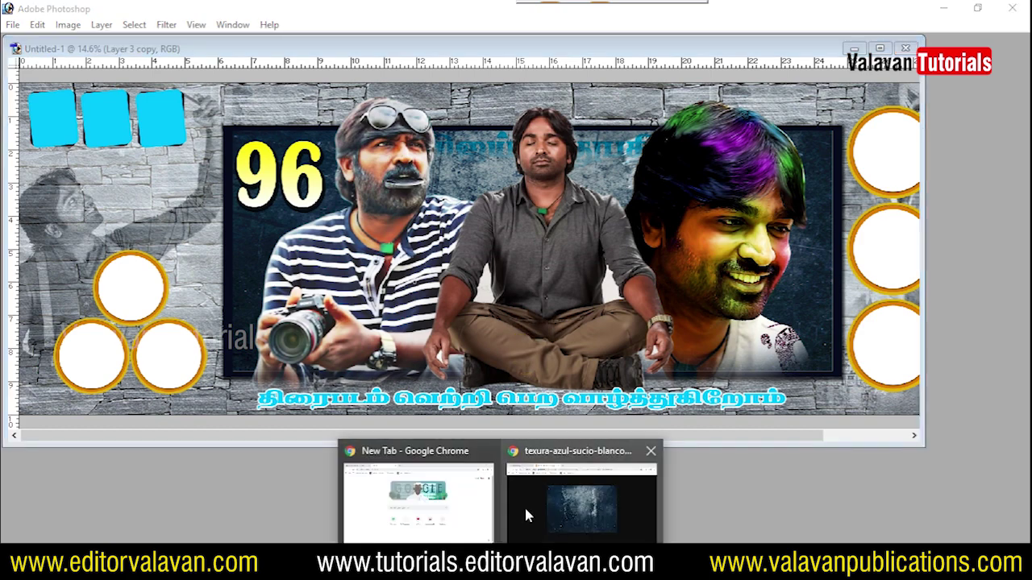
click(575, 492)
click(134, 10)
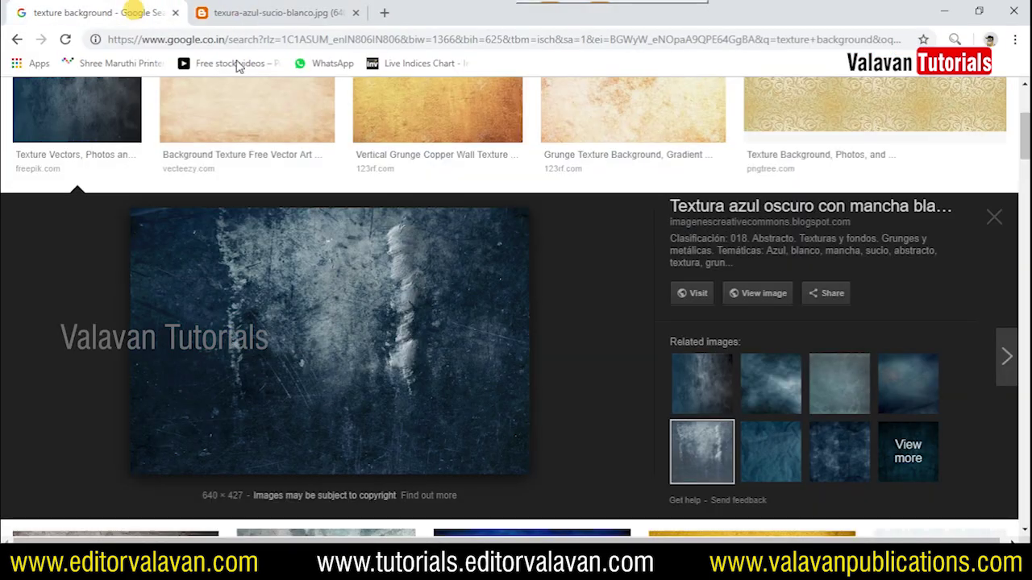
scroll(769, 399, down, 2)
scroll(768, 399, down, 3)
scroll(841, 414, down, 1)
Step: Browse the texture results and open the rainbow watercolor image full-size in a new tab
click(842, 403)
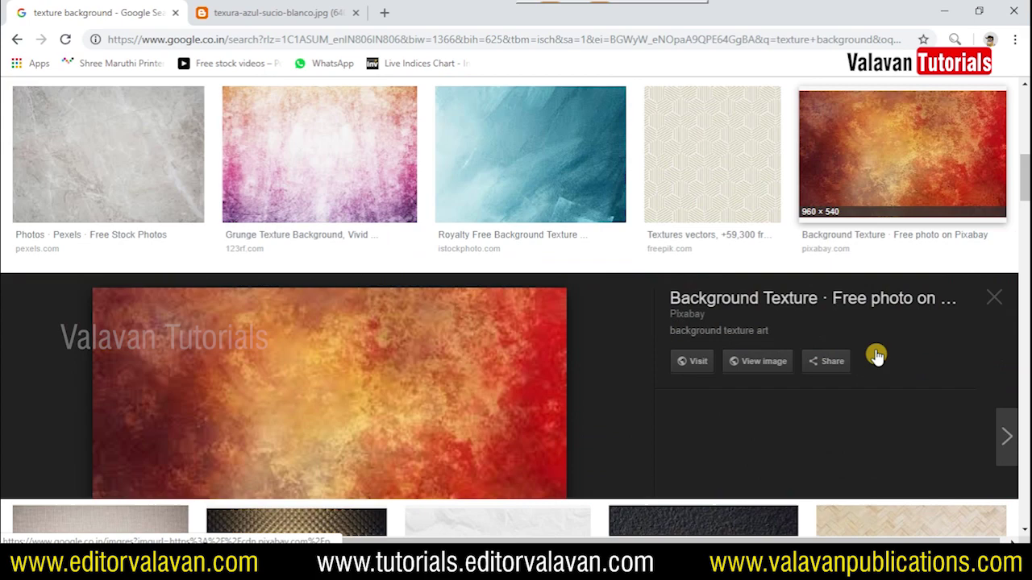
click(770, 440)
click(720, 451)
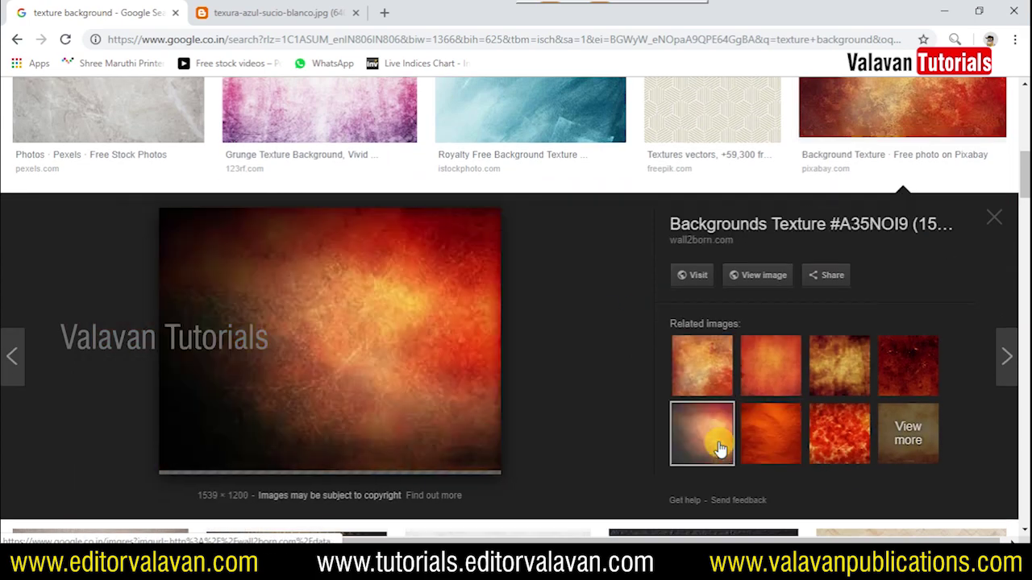
scroll(645, 422, down, 4)
scroll(645, 422, down, 3)
scroll(666, 407, down, 3)
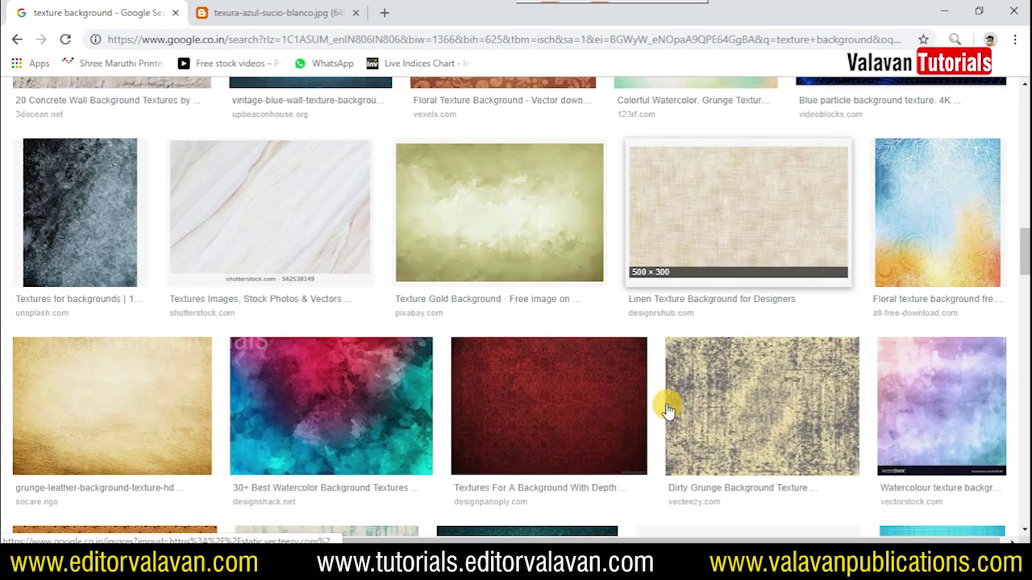
scroll(617, 417, down, 1)
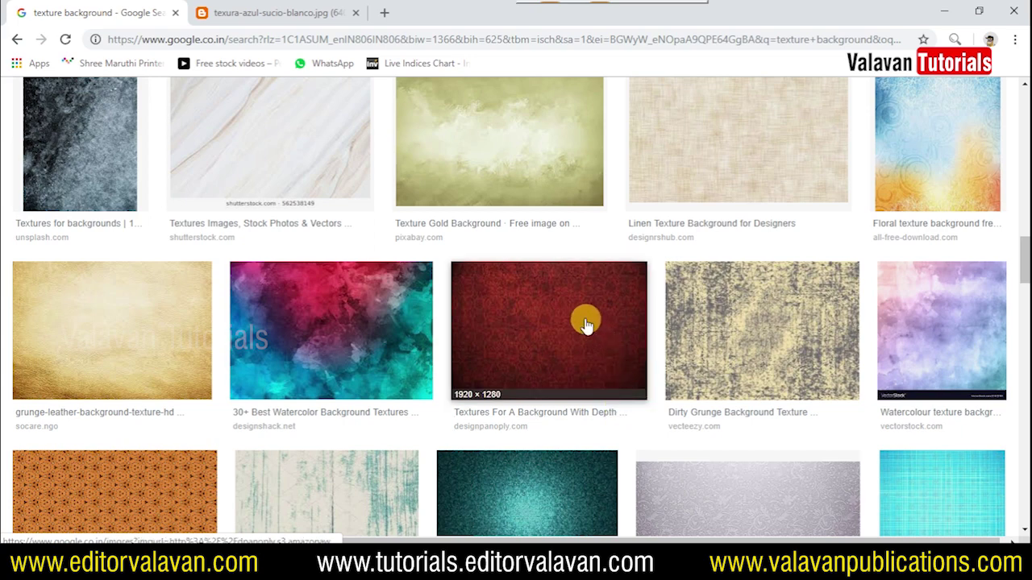
scroll(584, 323, down, 4)
scroll(579, 318, down, 1)
scroll(580, 320, down, 3)
scroll(581, 320, down, 1)
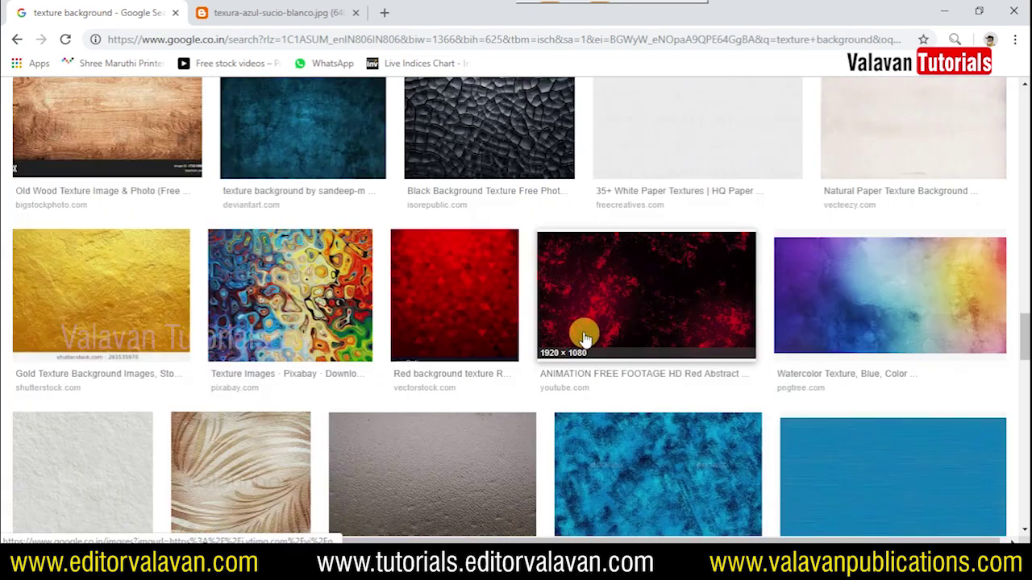
scroll(583, 334, down, 2)
click(889, 184)
click(736, 289)
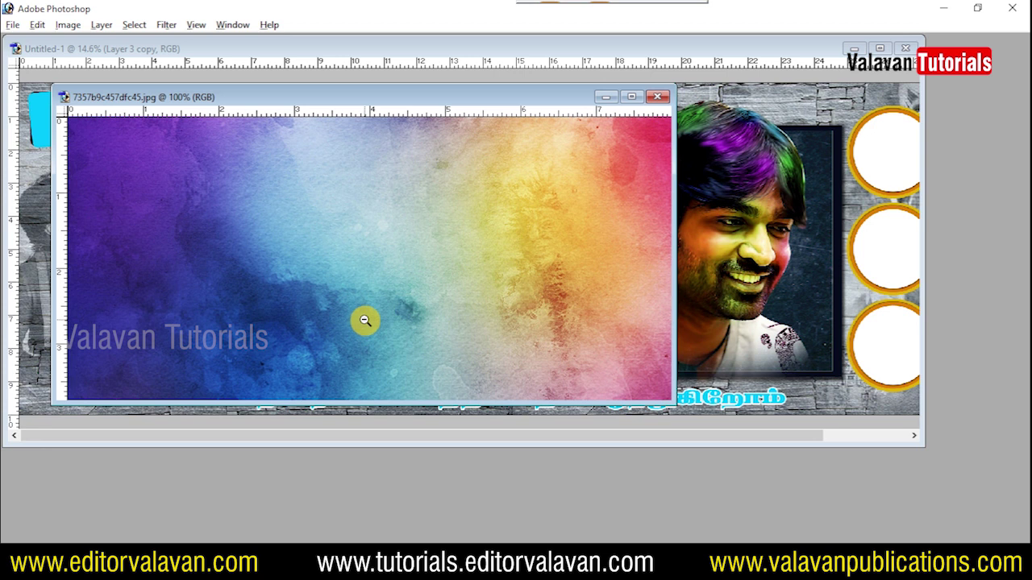
Step: Gaussian-blur the watercolor image, take its contents, and close it without saving
click(166, 24)
click(421, 168)
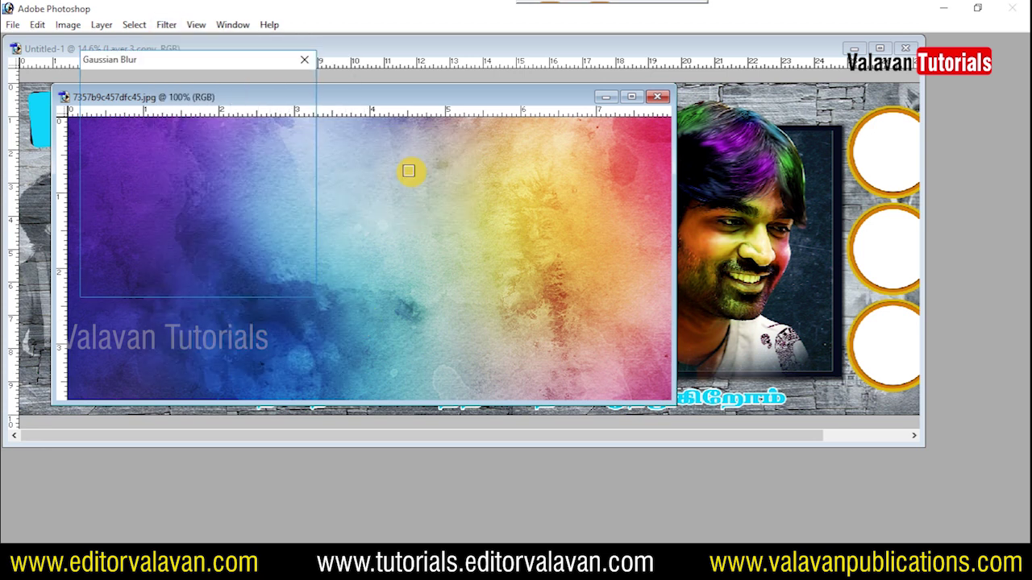
key(Return)
key(alt+BackSpace)
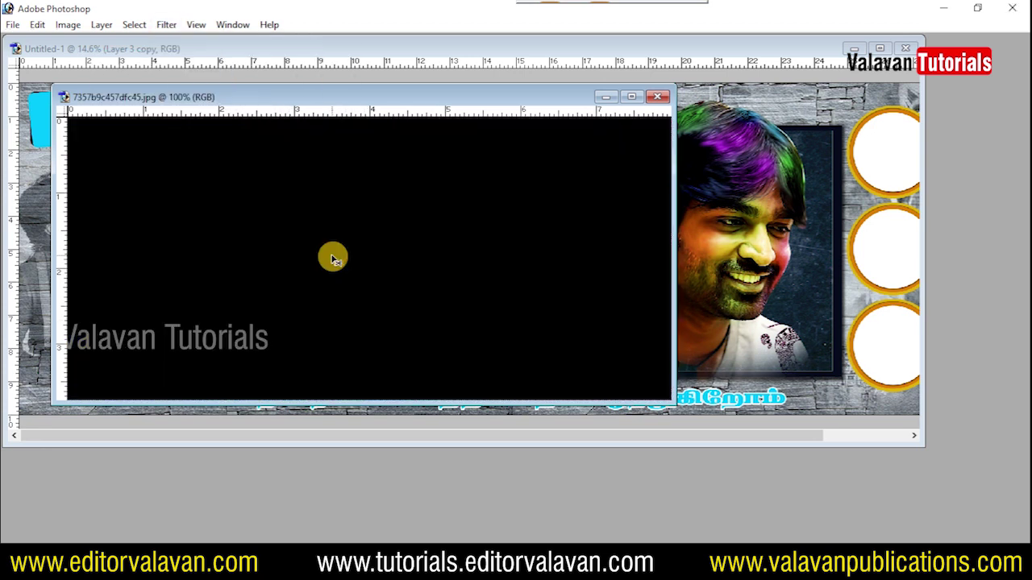
key(ctrl+w)
click(521, 223)
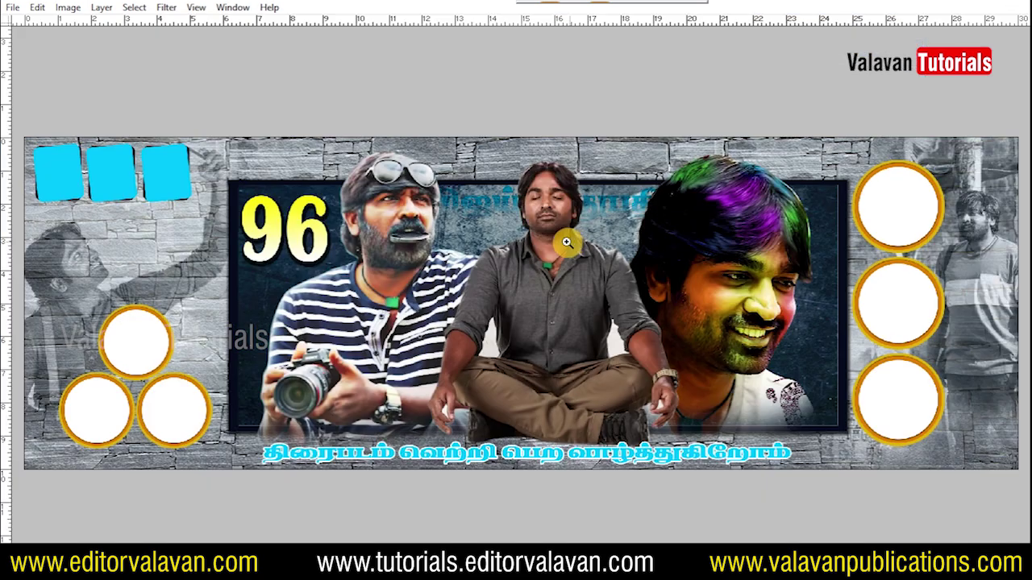
Step: Paste the blurred texture into the banner and stretch it edge to edge
key(ctrl+v)
key(ctrl+t)
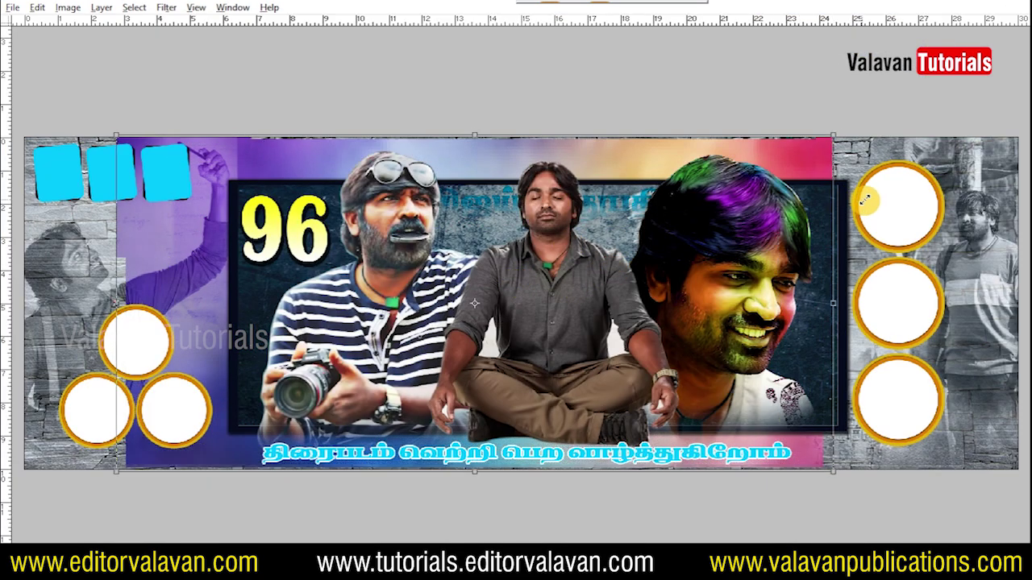
drag(838, 234, 1020, 261)
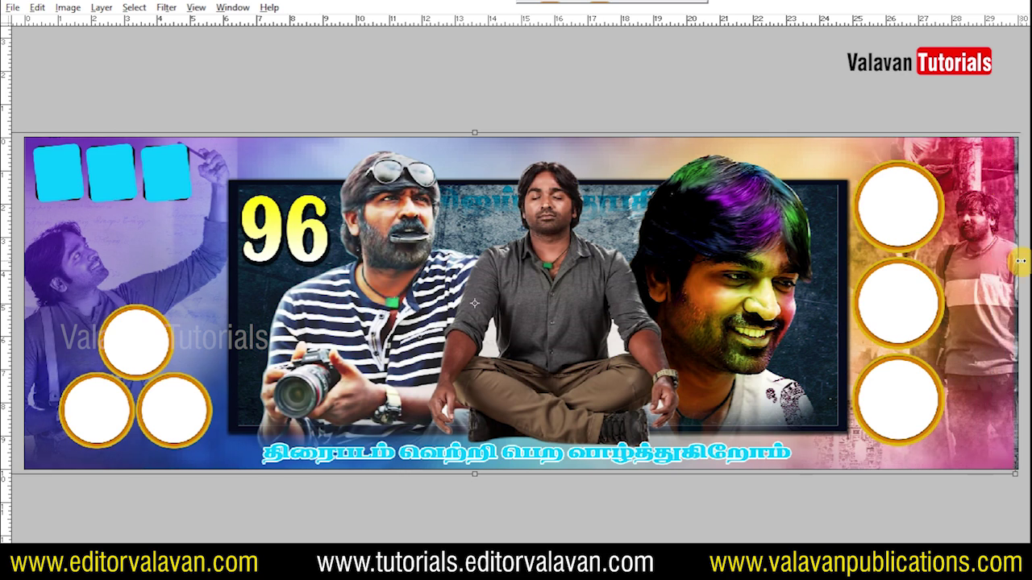
key(Return)
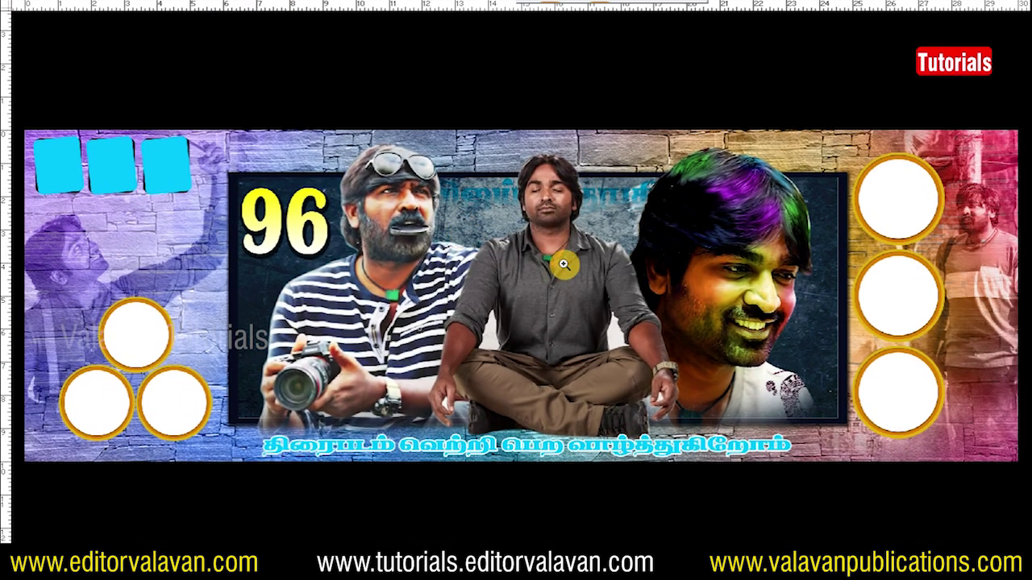
Step: Zoom out to the whole banner and sample a new magenta colour for the Tamil subtitle
right_click(556, 274)
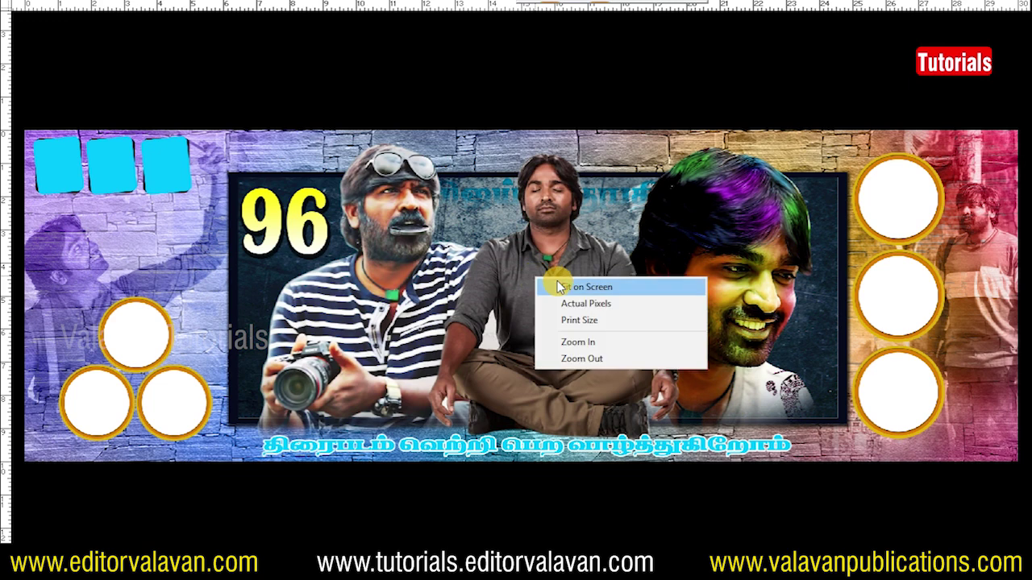
click(568, 277)
alt+click(570, 280)
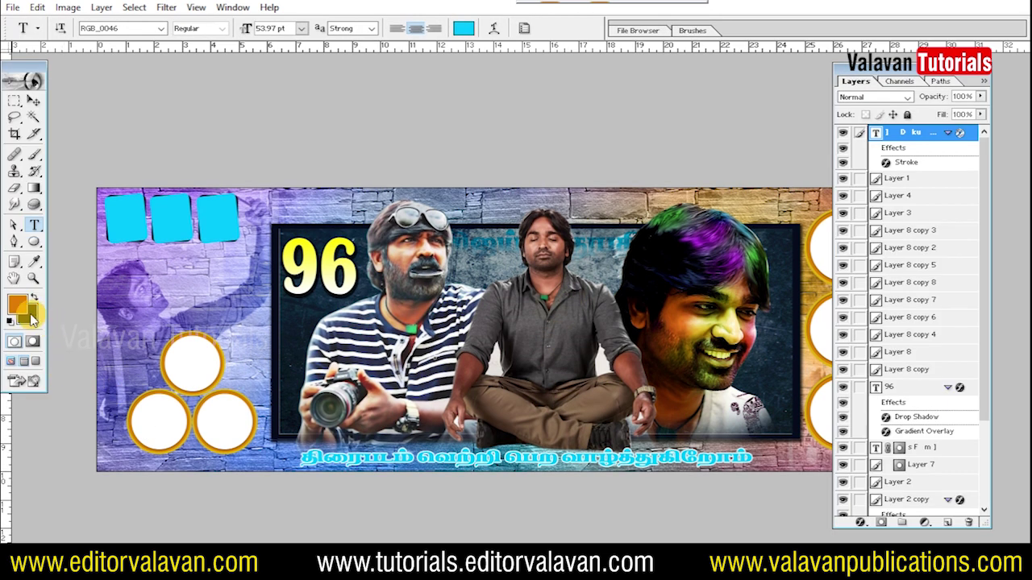
click(18, 305)
click(465, 276)
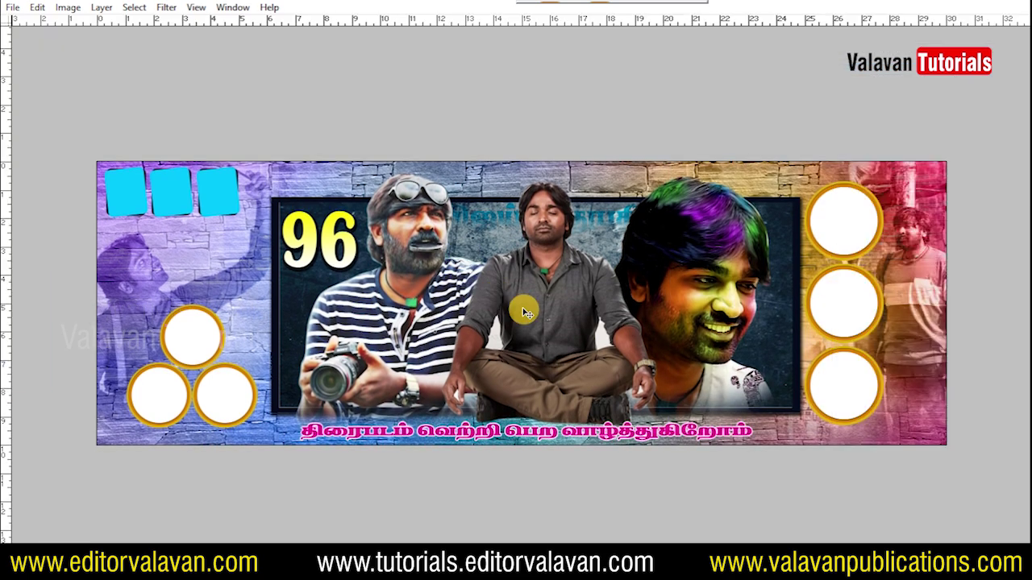
right_click(563, 312)
click(637, 318)
key(ctrl+minus)
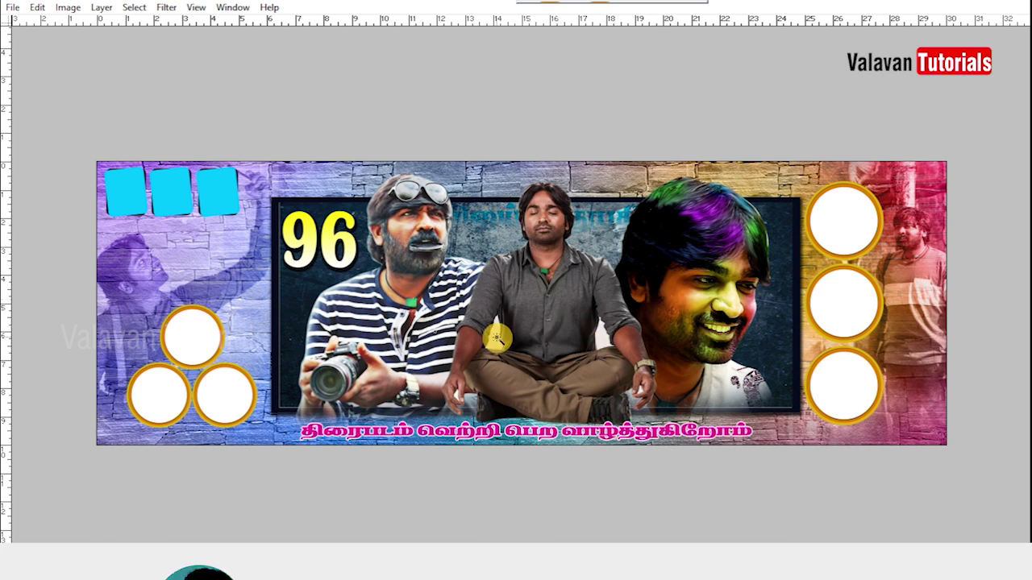
key(shift+F6)
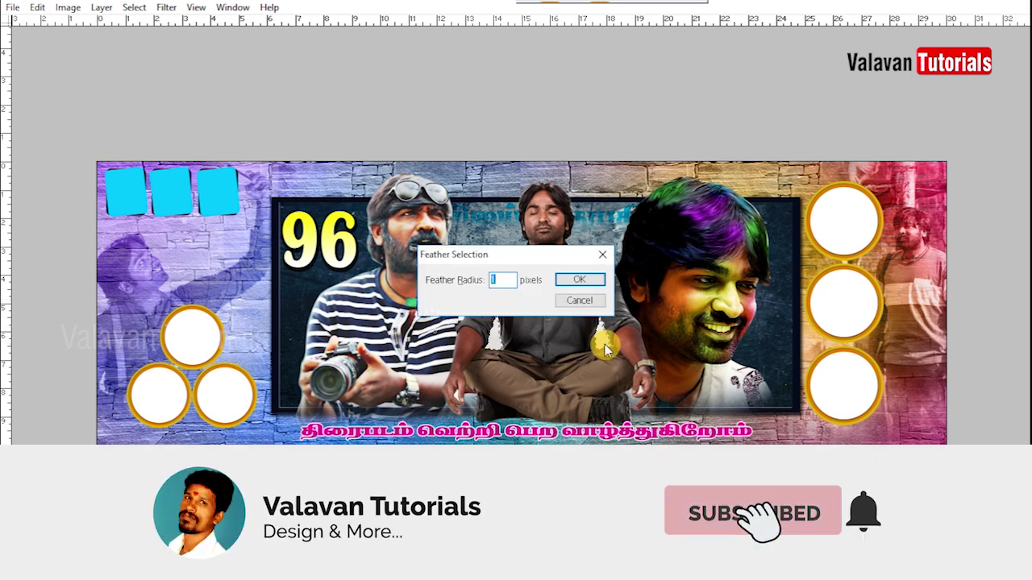
key(Return)
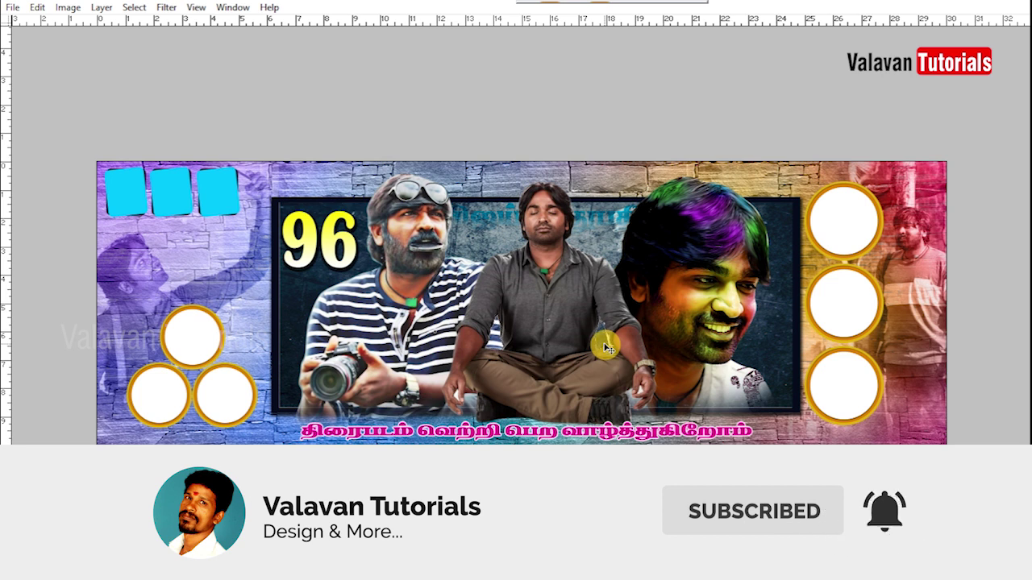